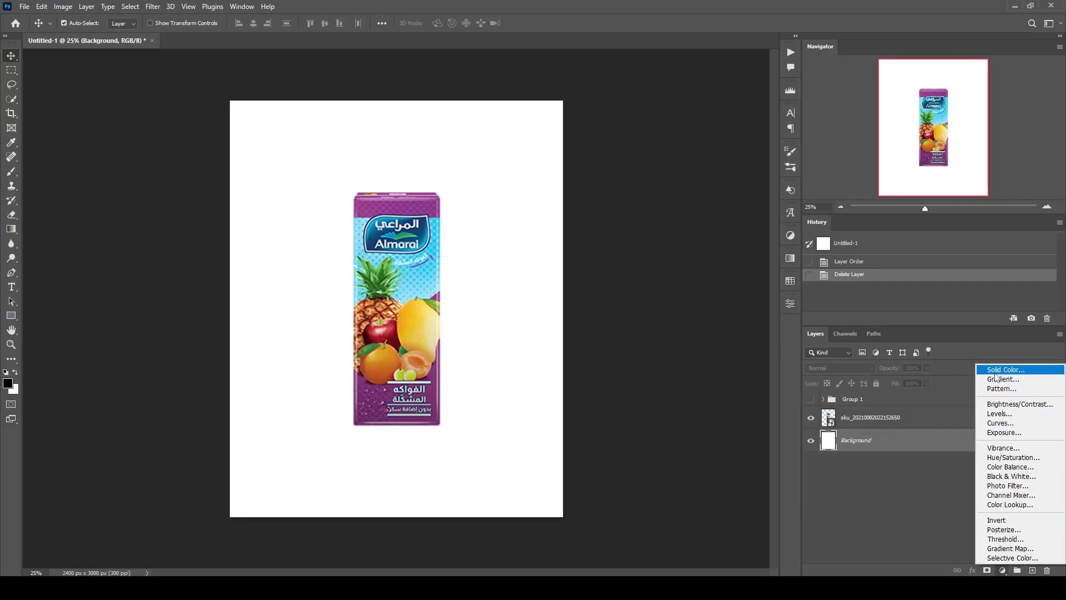
Step: Add a Gradient fill layer using the Oranges preset Orange_10
left_click(1003, 379)
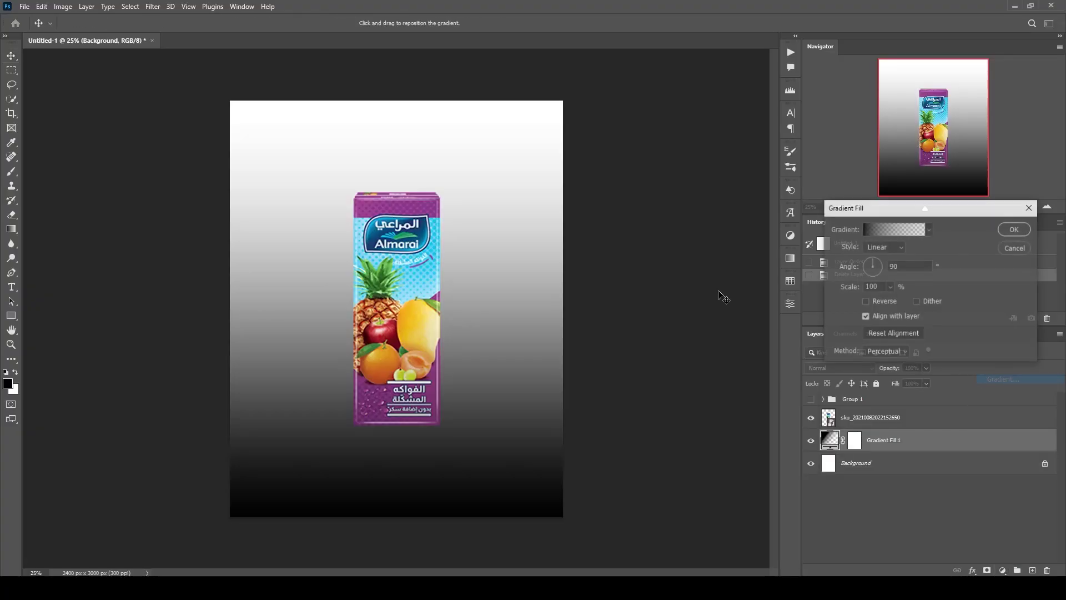
left_click(904, 229)
scroll(830, 320, "down", 2)
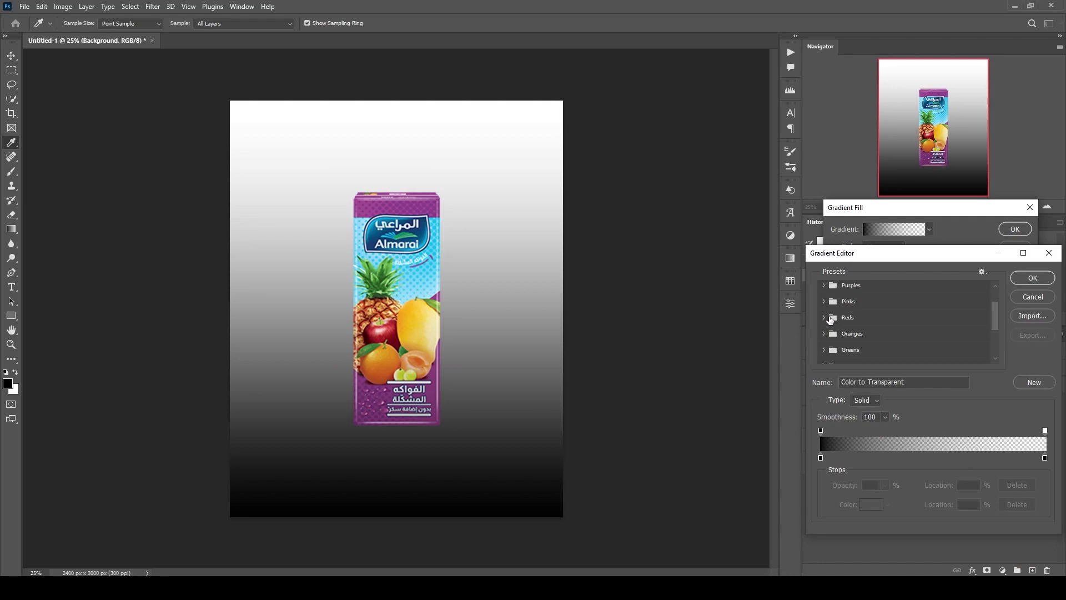
left_click(823, 333)
scroll(858, 355, "down", 1)
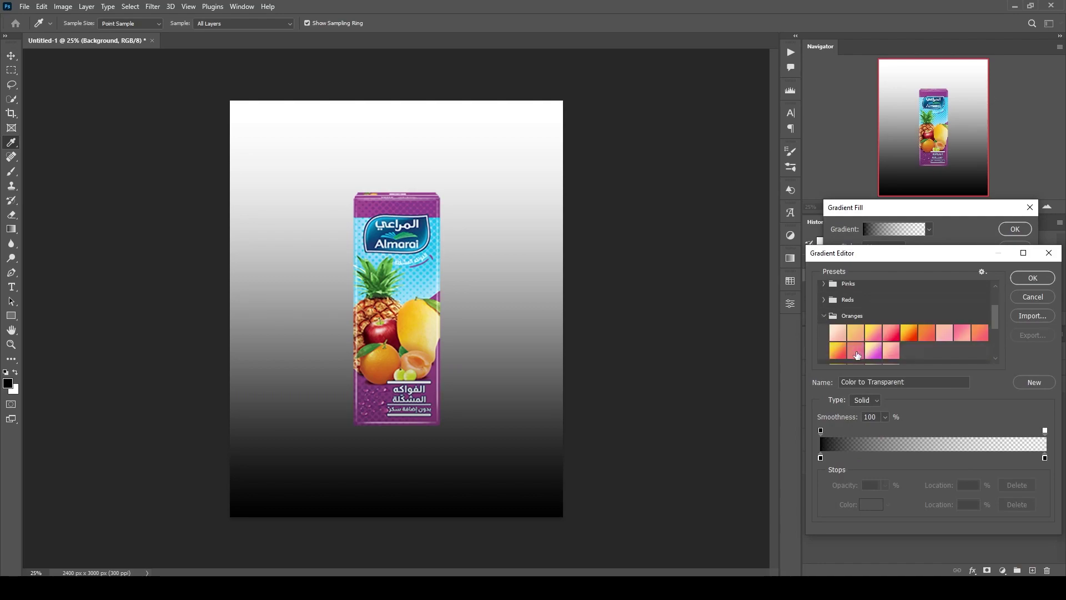
left_click(839, 352)
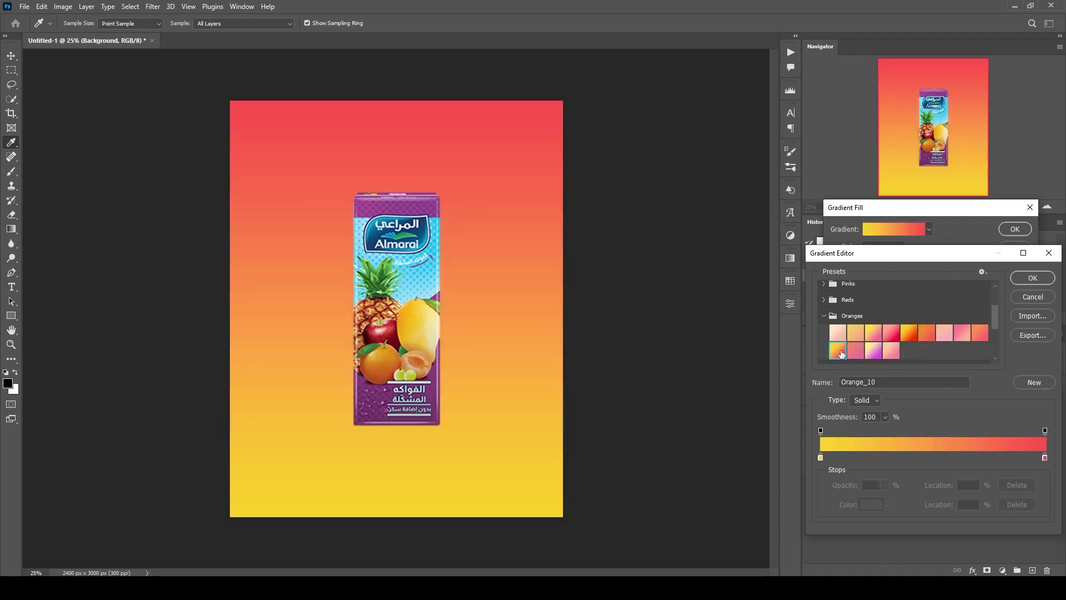
Step: Inspect the yellow and red gradient colour stops, leaving both unchanged
left_click(820, 458)
left_click(871, 504)
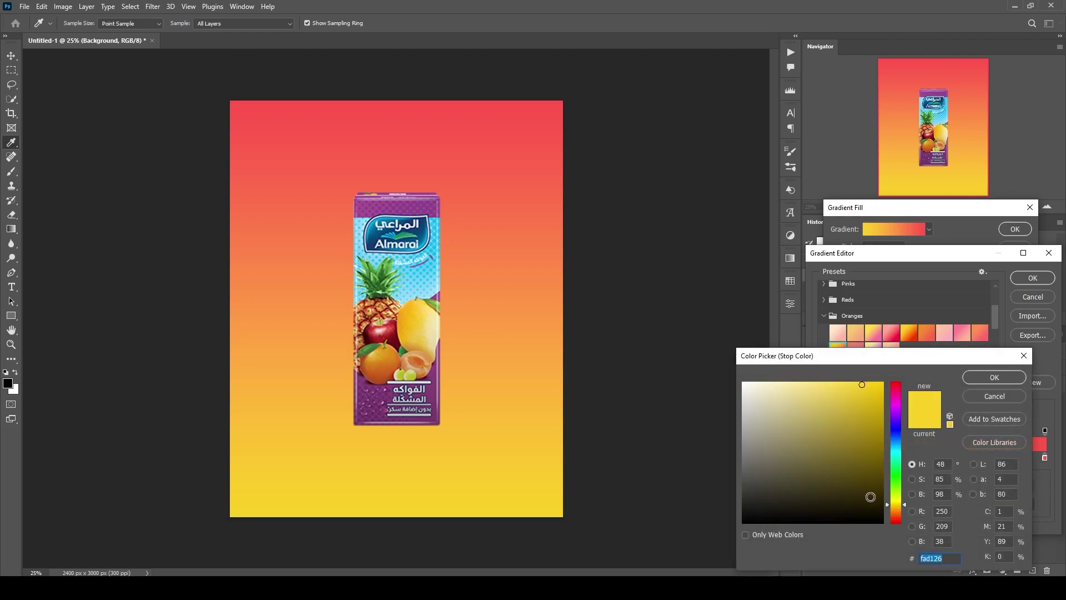
left_click(995, 380)
left_click(1045, 458)
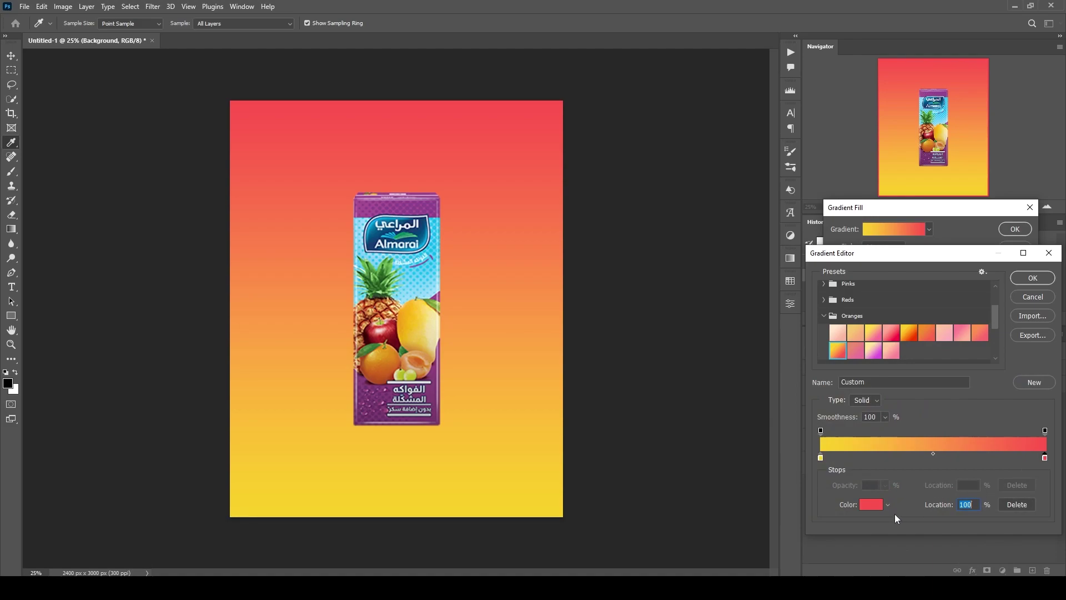
left_click(882, 505)
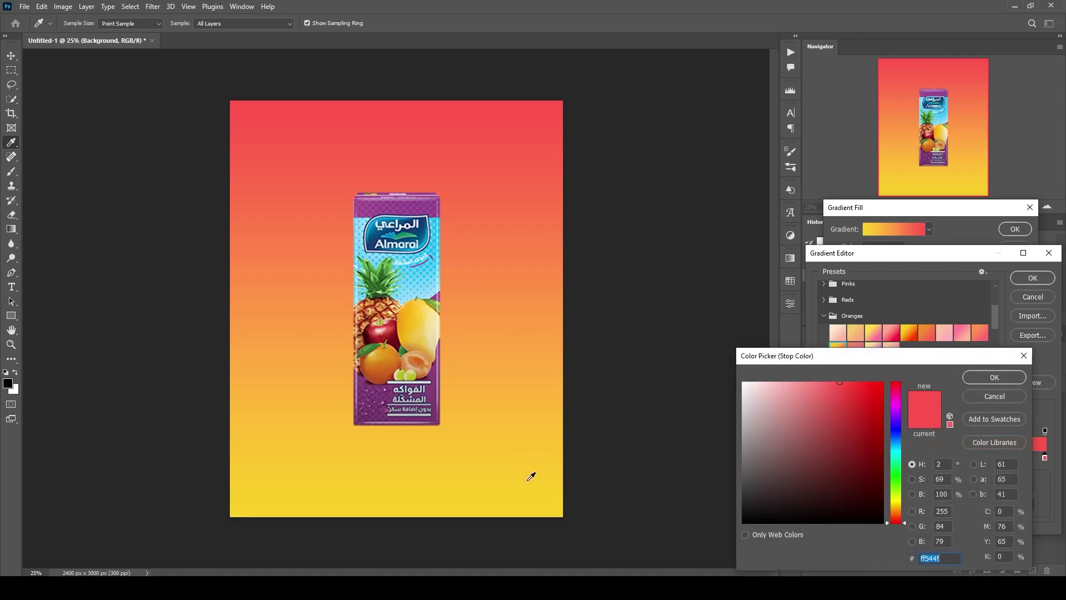
left_click(984, 399)
Step: Set the left stop to red and the right stop to yellow, then commit the gradient fill
left_click(821, 458)
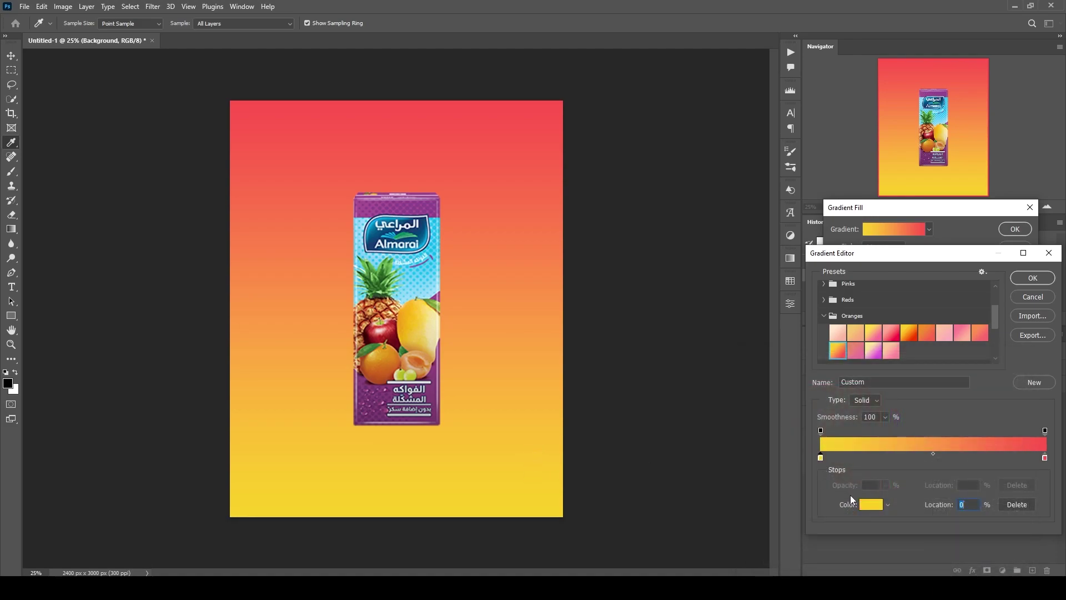
left_click(869, 506)
left_click(544, 125)
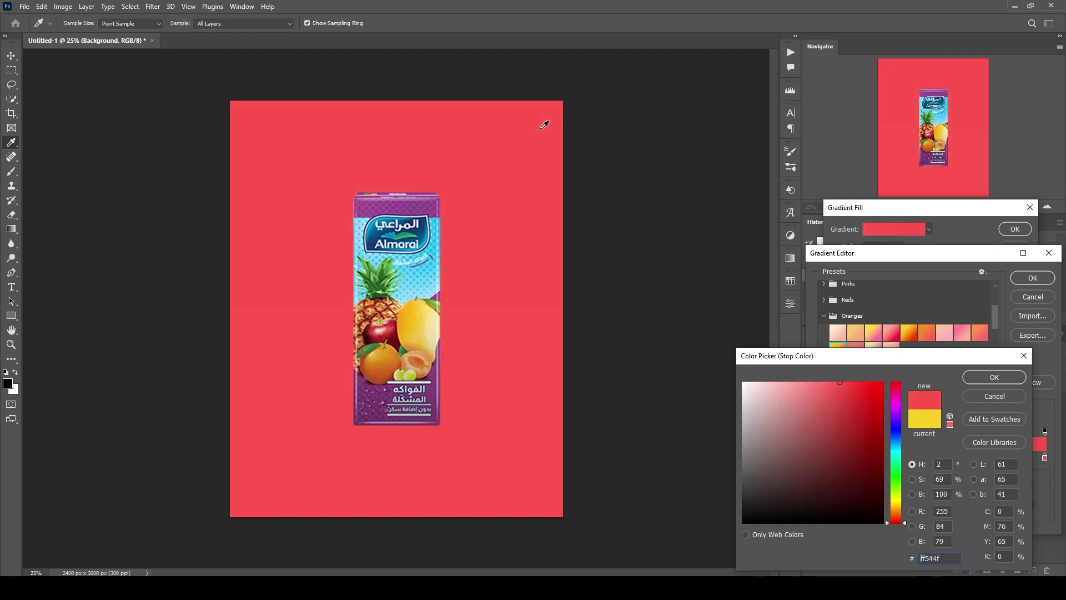
key("Return")
left_click(1044, 459)
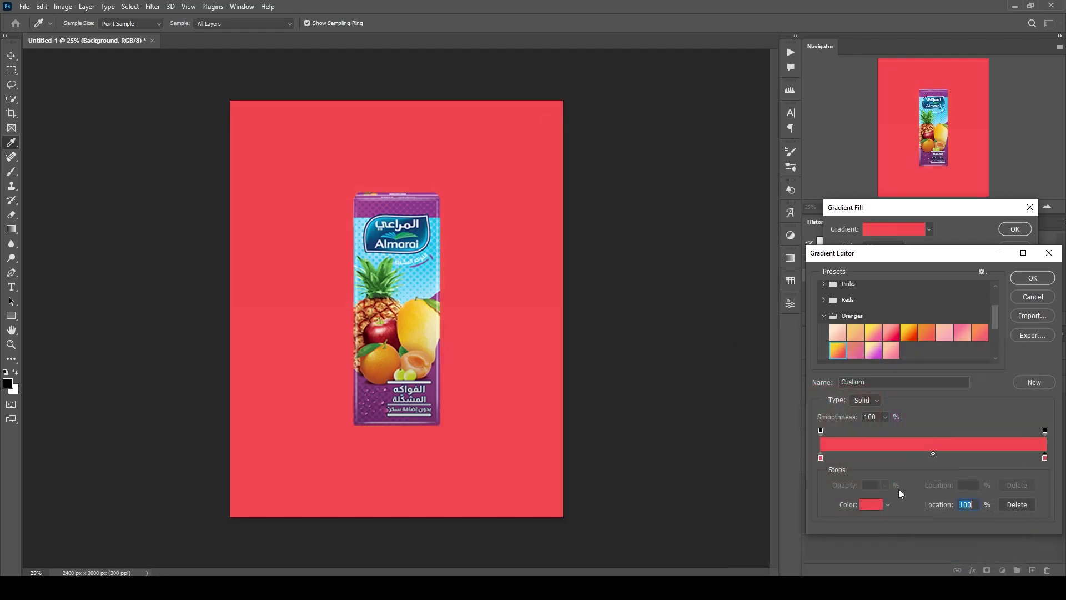
left_click(869, 504)
left_click(891, 467)
key("Return")
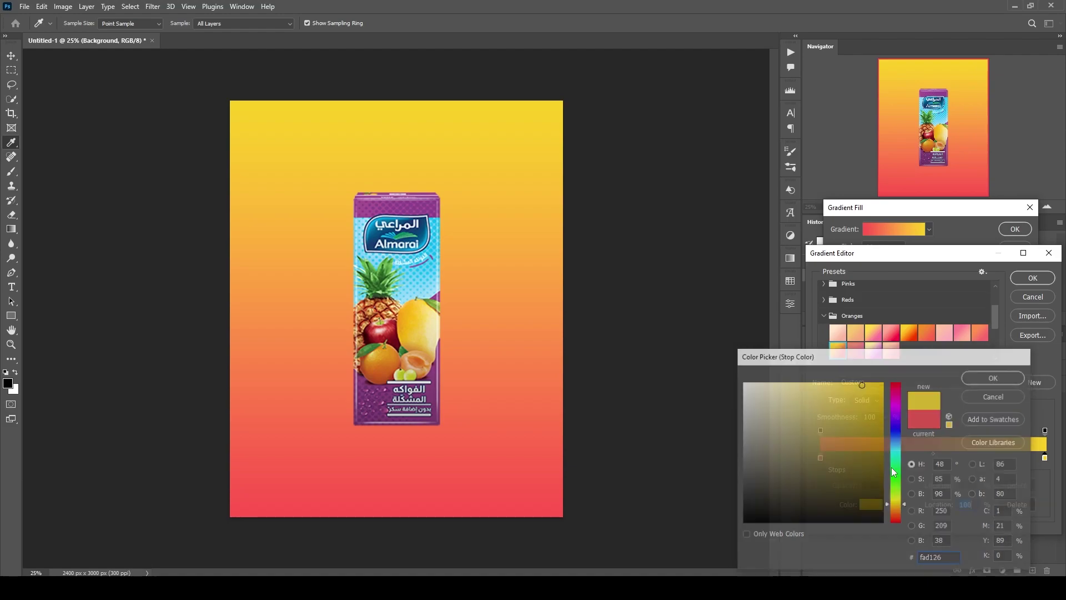
left_click(1033, 278)
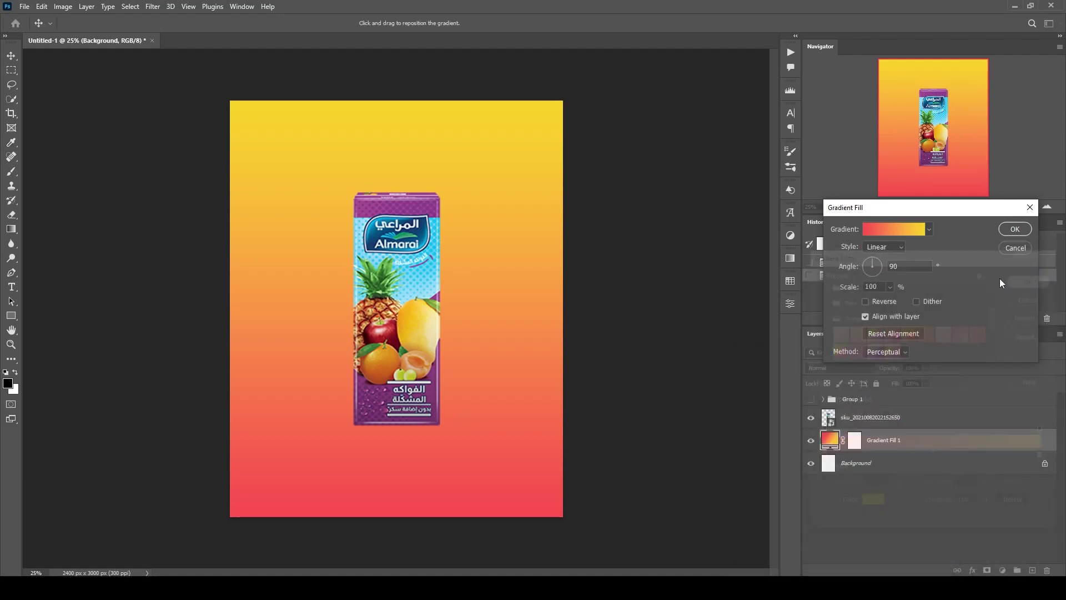
left_click(1010, 230)
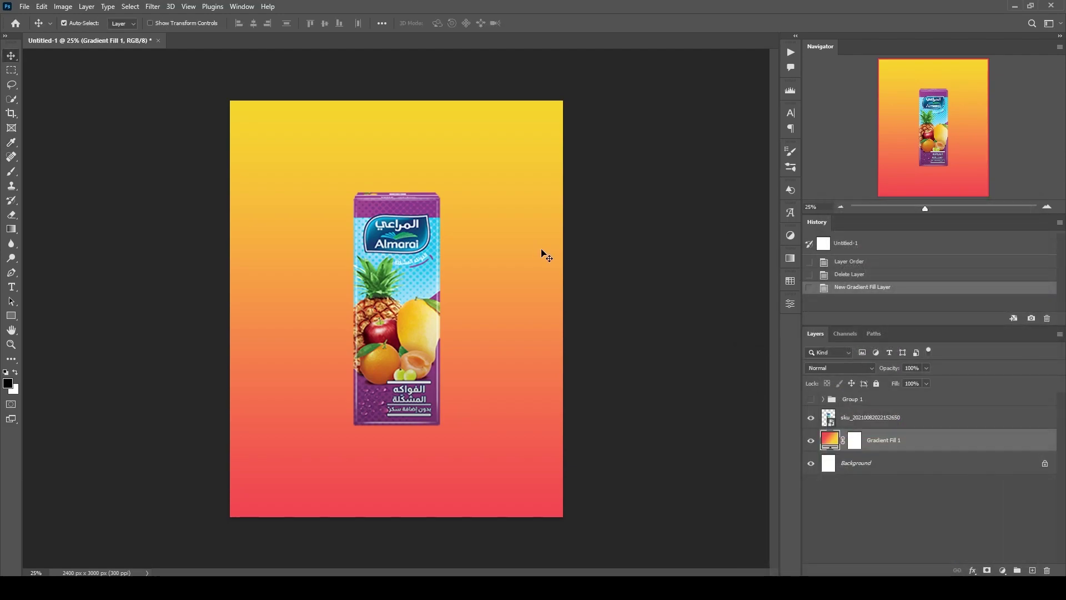
Step: Drag the strawberry layer (Layer 1) out of Group 1
left_click(824, 400)
scroll(814, 499, "down", 3)
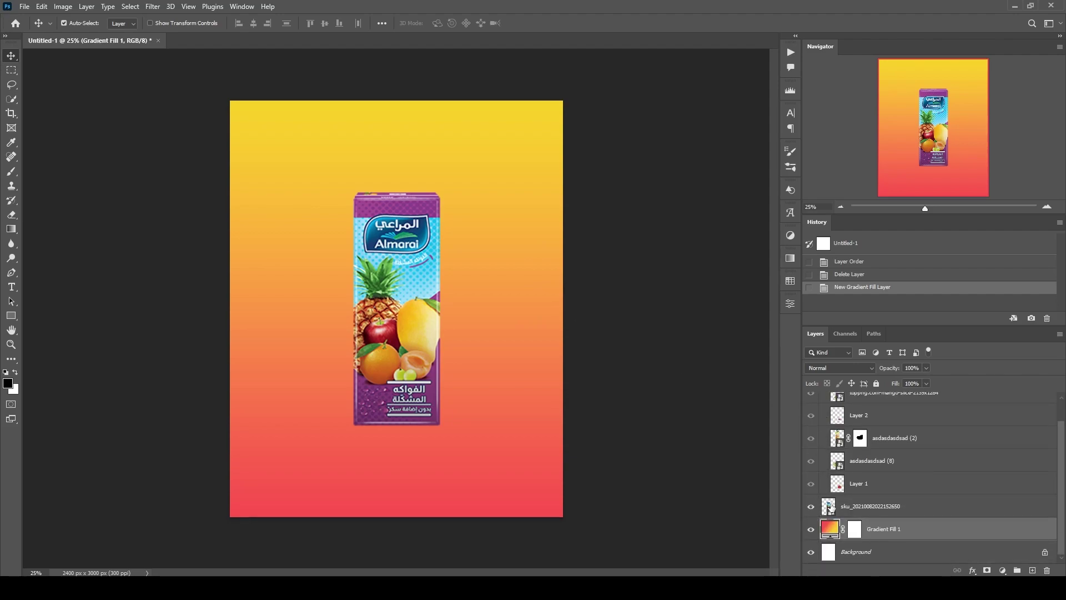
left_click_drag(880, 488, 867, 511)
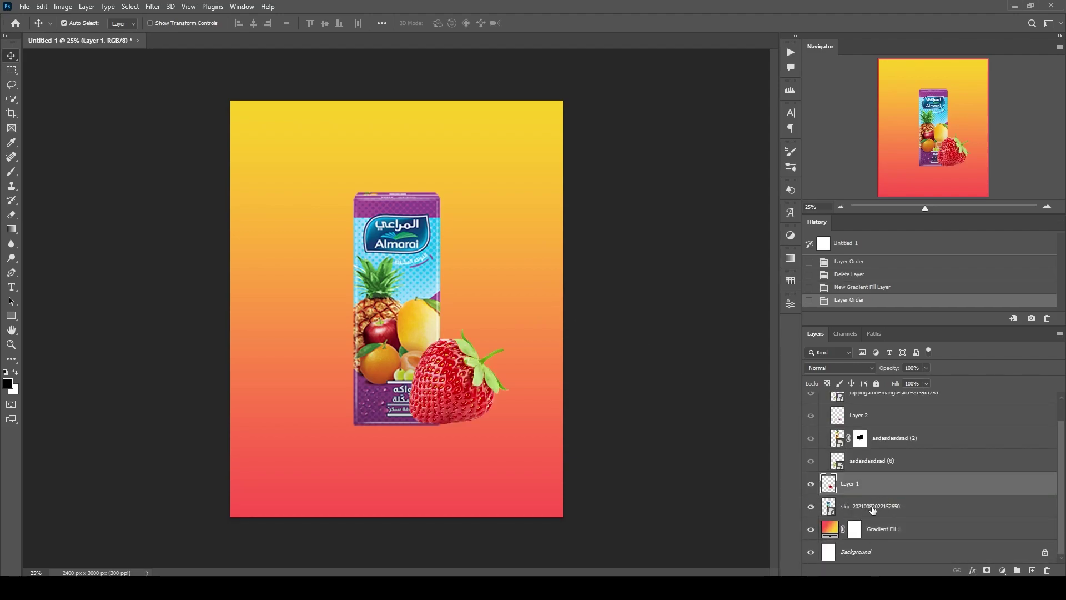
scroll(847, 411, "up", 1)
left_click(825, 402)
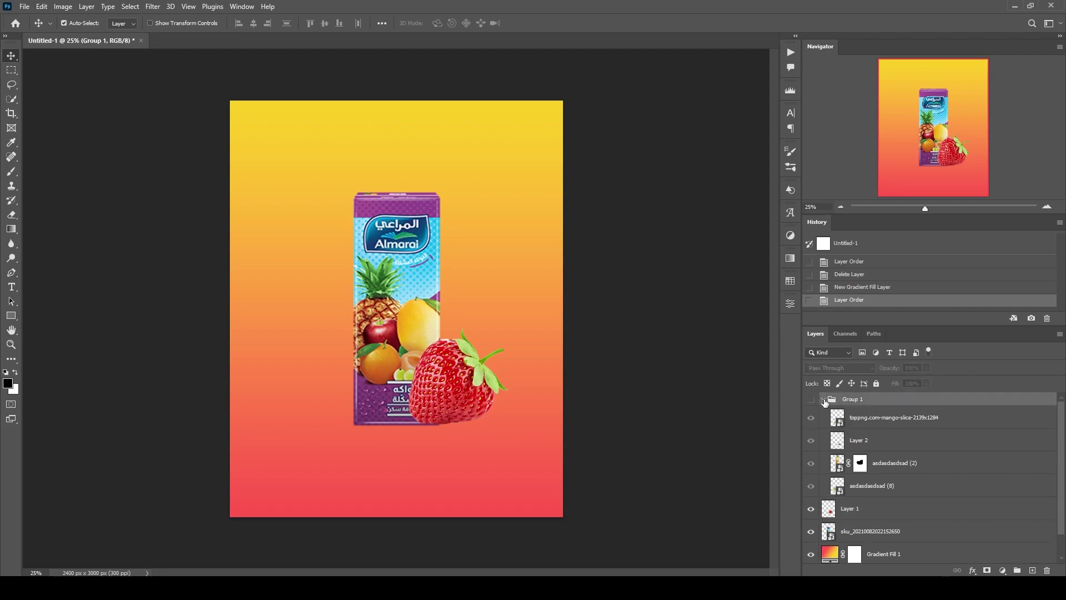
left_click(823, 399)
Step: Place the strawberry behind the juice box and drag the mango layer out of Group 1
left_click(866, 420)
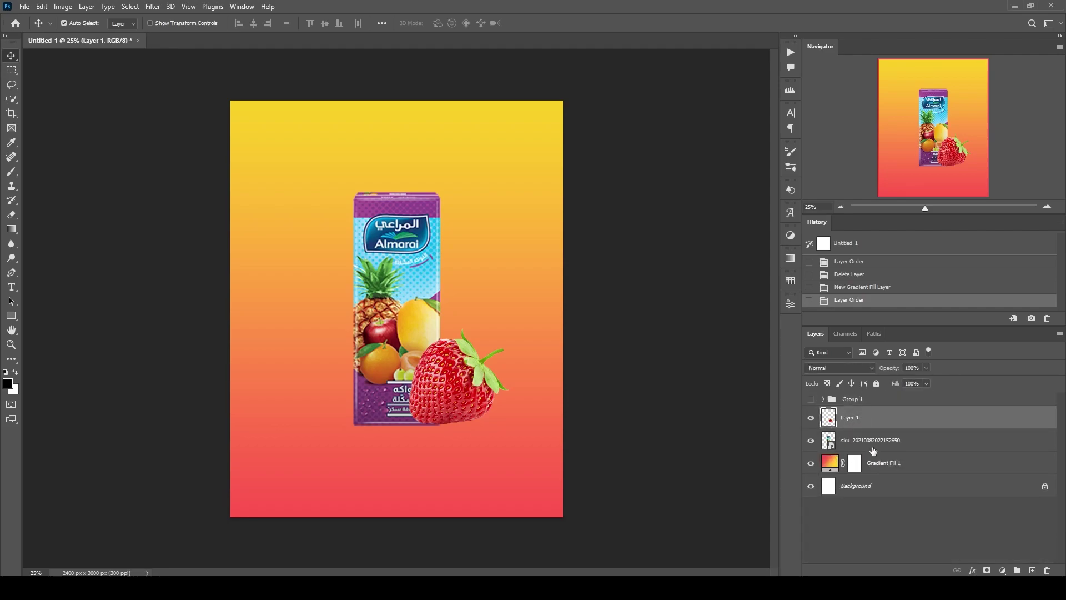
double_click(878, 418)
key("Escape")
left_click_drag(878, 418, 891, 444)
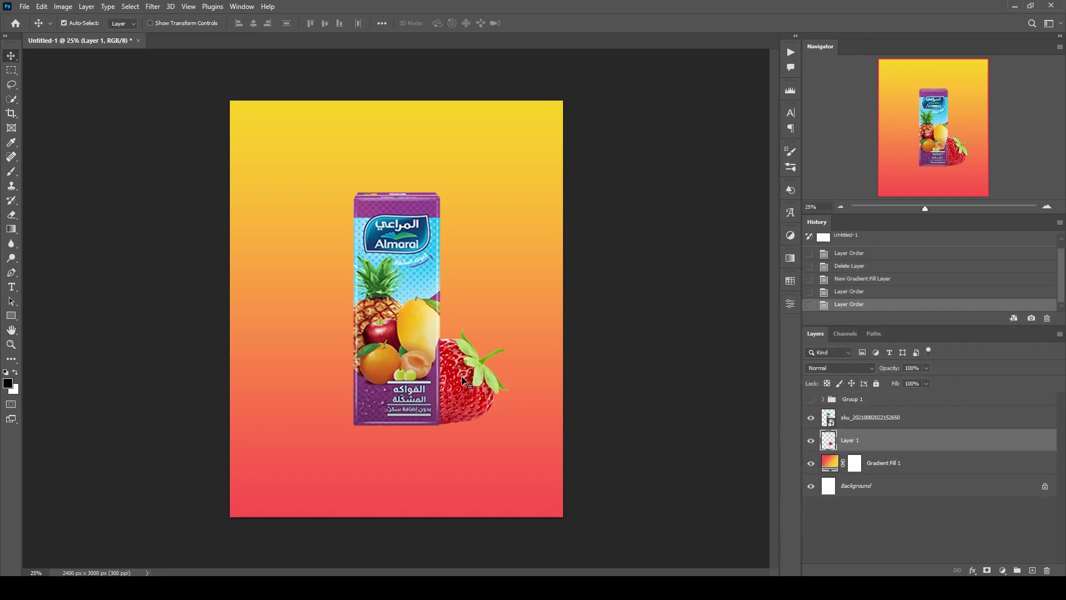
left_click(824, 399)
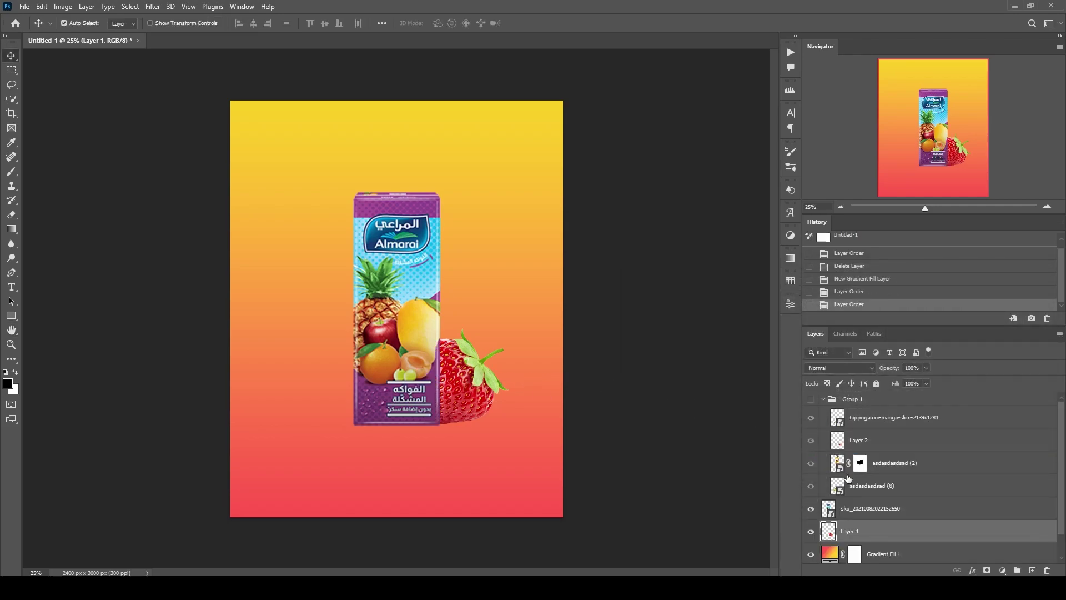
left_click_drag(865, 496, 874, 499)
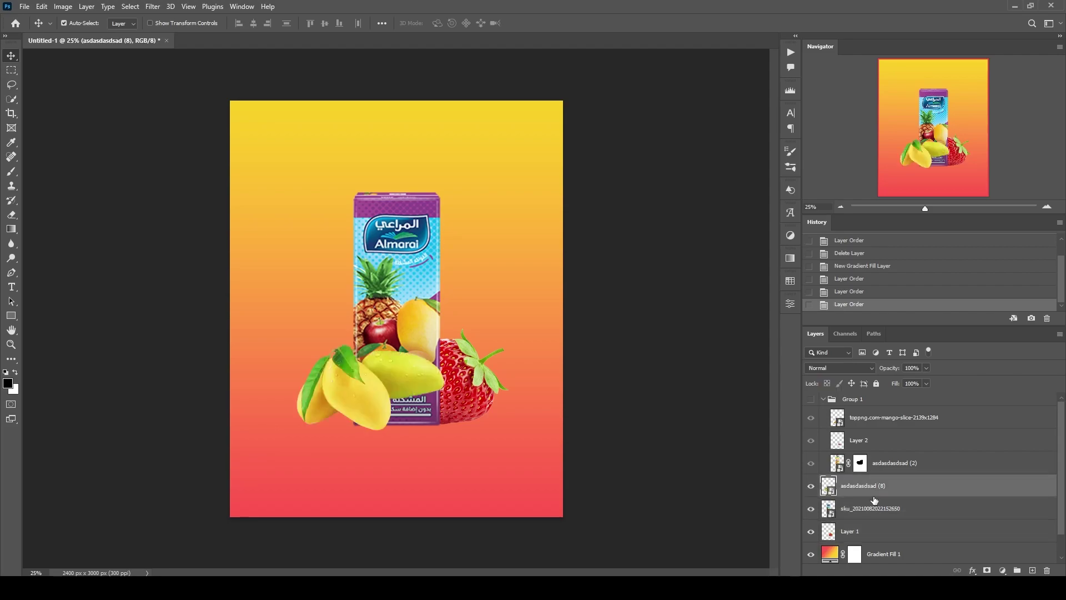
Step: Free-transform the mango layer and move it below the sku juice box layer
left_click(824, 399)
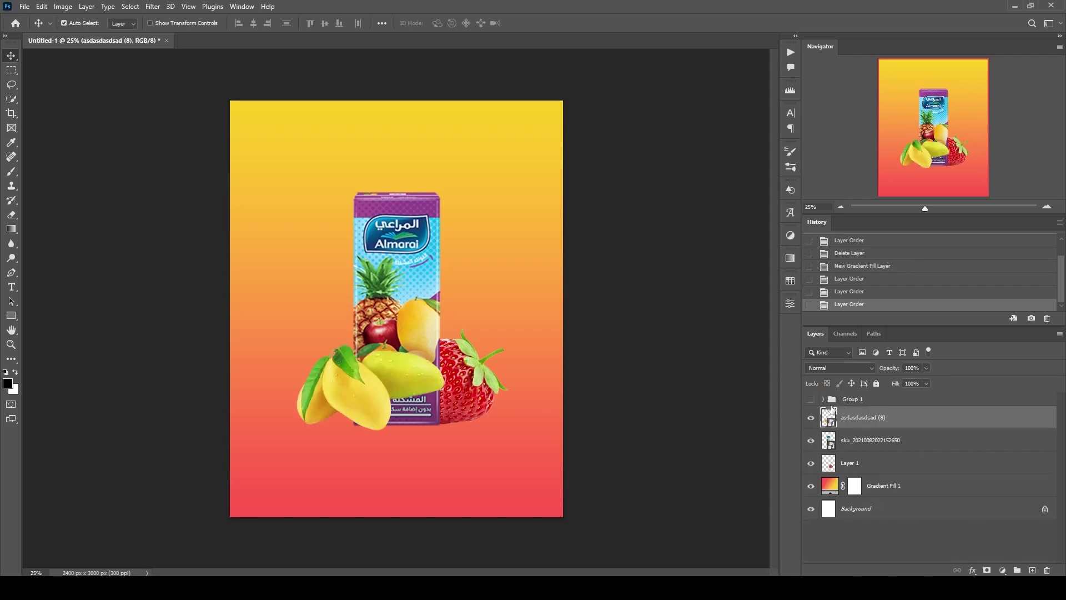
key("ctrl+t")
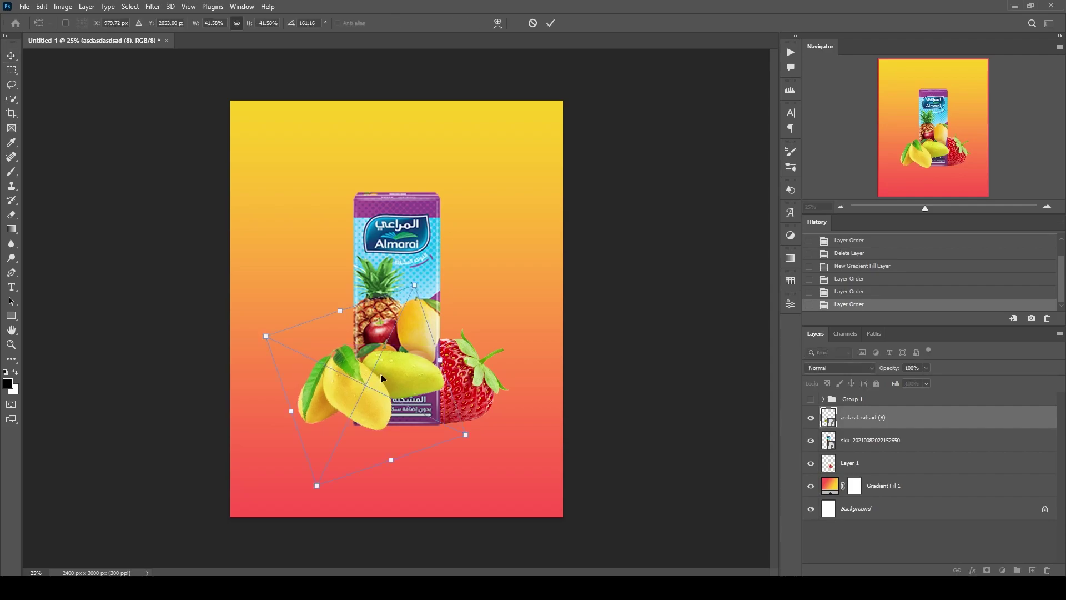
left_click(551, 23)
left_click_drag(883, 431, 883, 453)
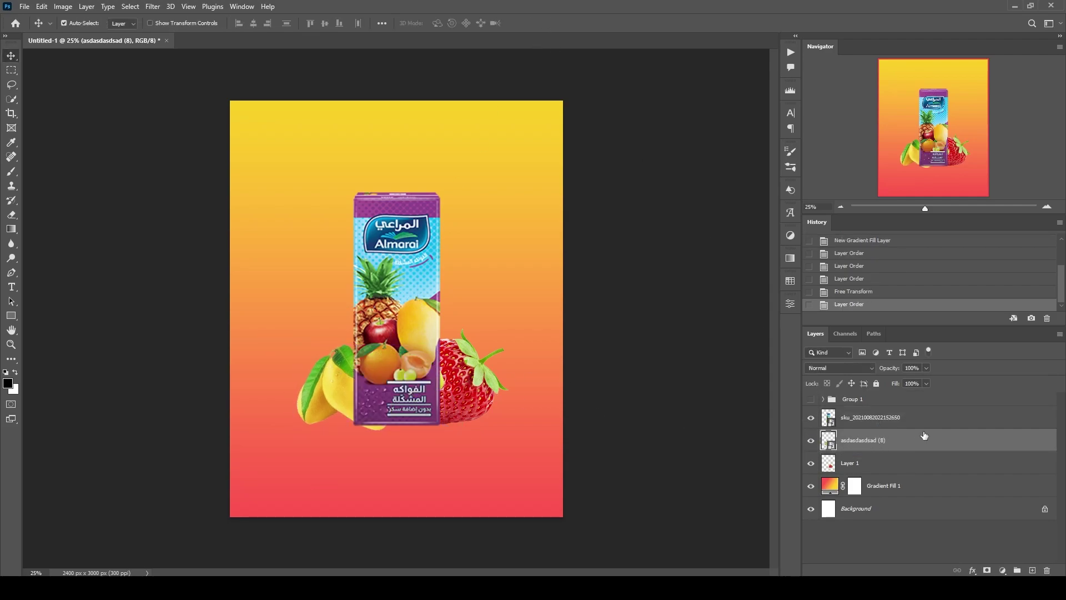
left_click(823, 398)
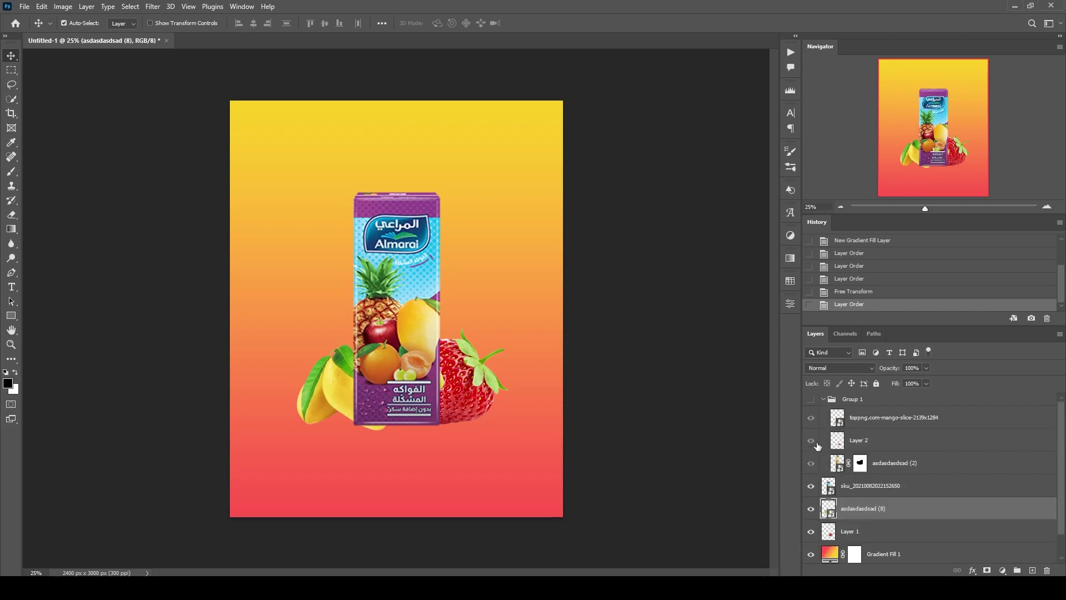
Step: Move the strawberry cluster layer, Layer 2, out of Group 1
left_click(901, 465)
left_click_drag(893, 444, 883, 476)
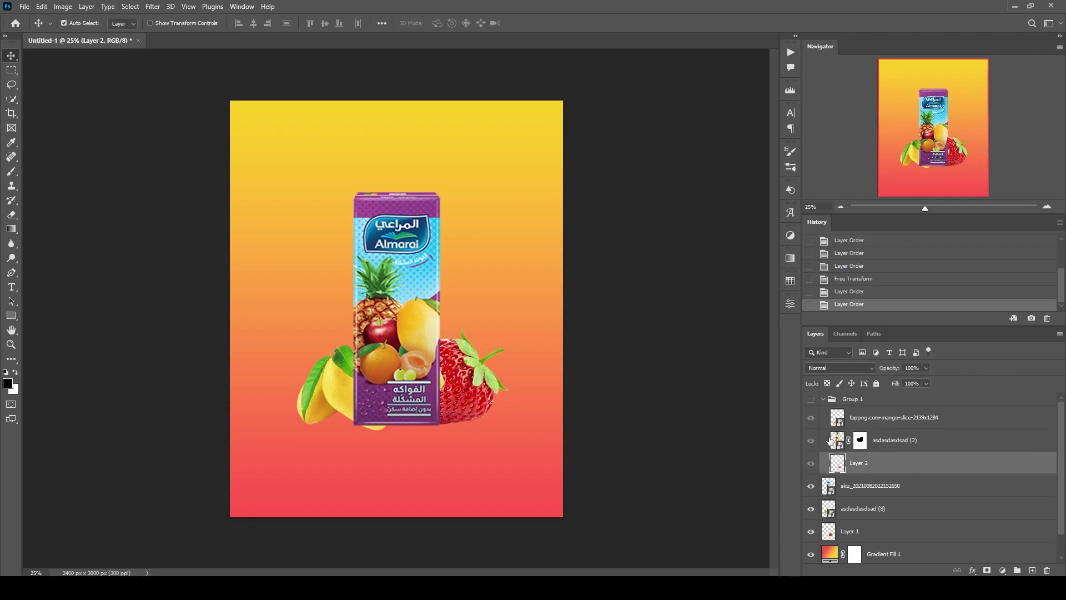
left_click(826, 399)
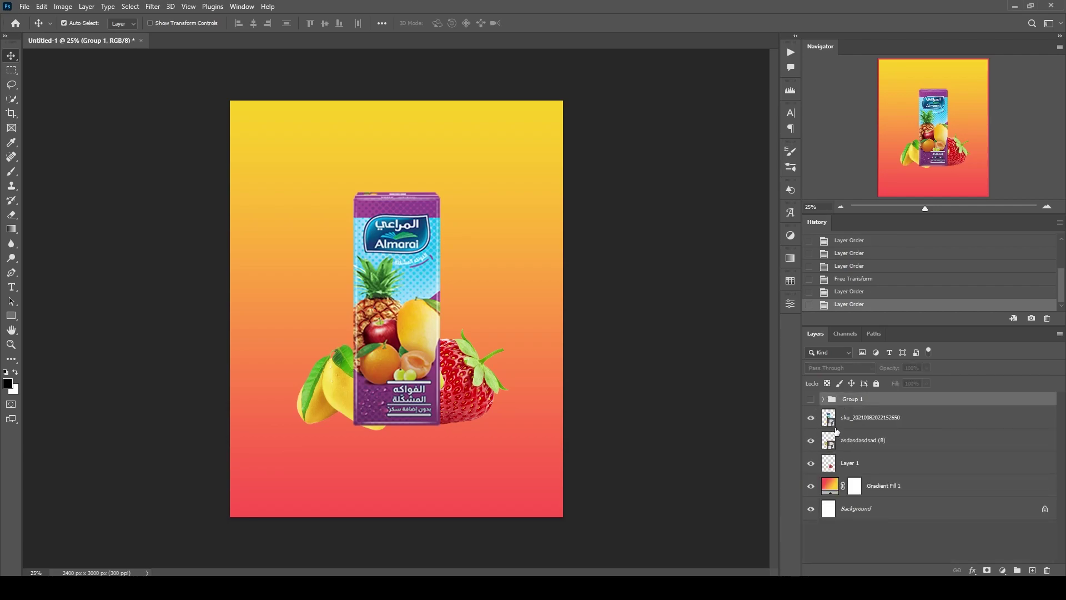
left_click(824, 399)
left_click_drag(862, 464, 836, 472)
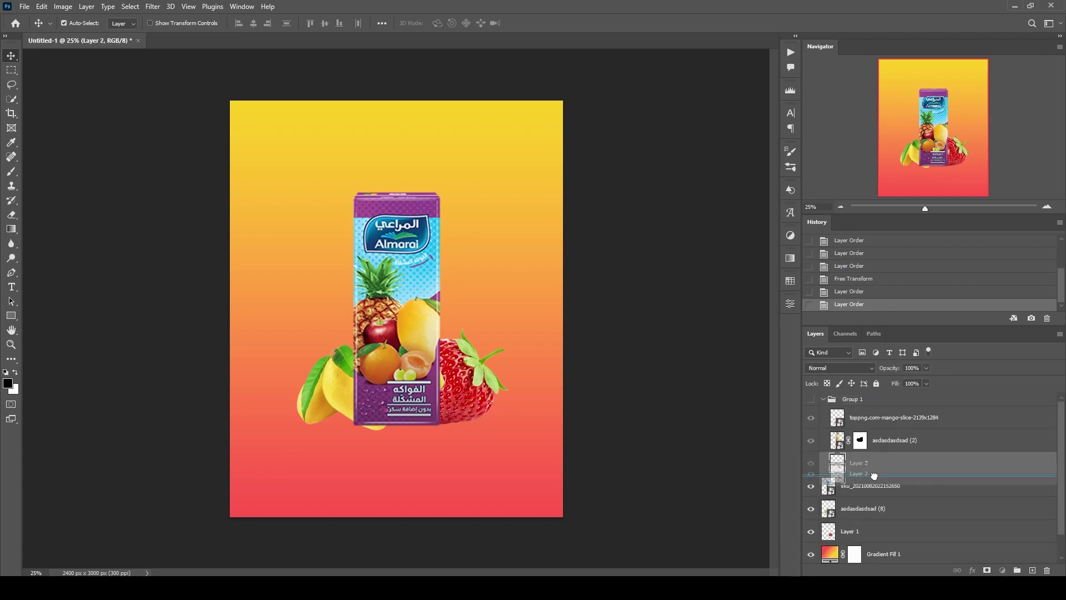
left_click(825, 399)
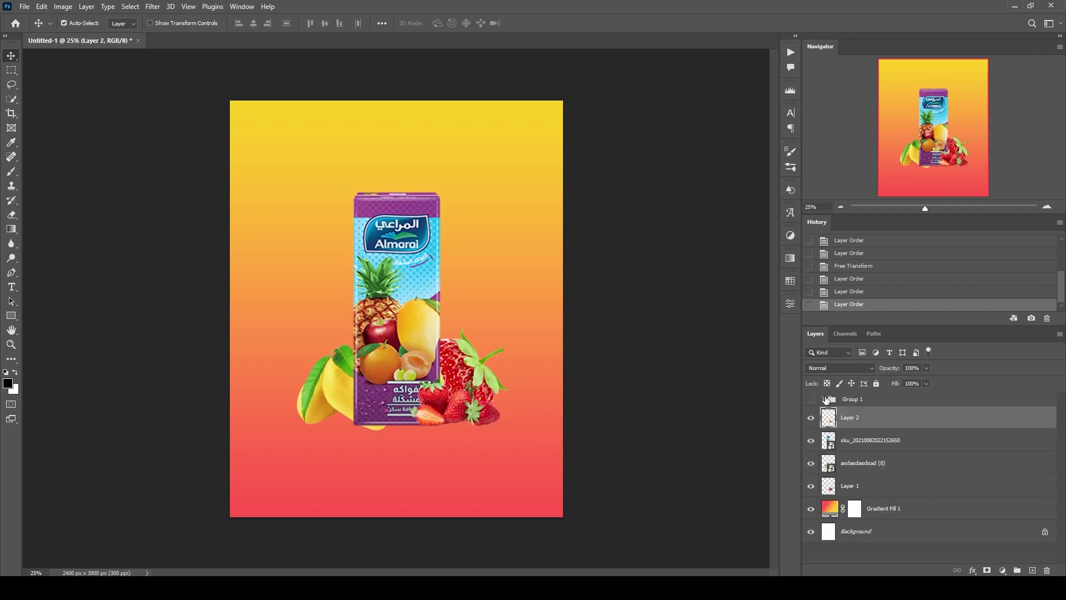
Step: Scale the strawberry cluster up slightly with Free Transform
key("ctrl+t")
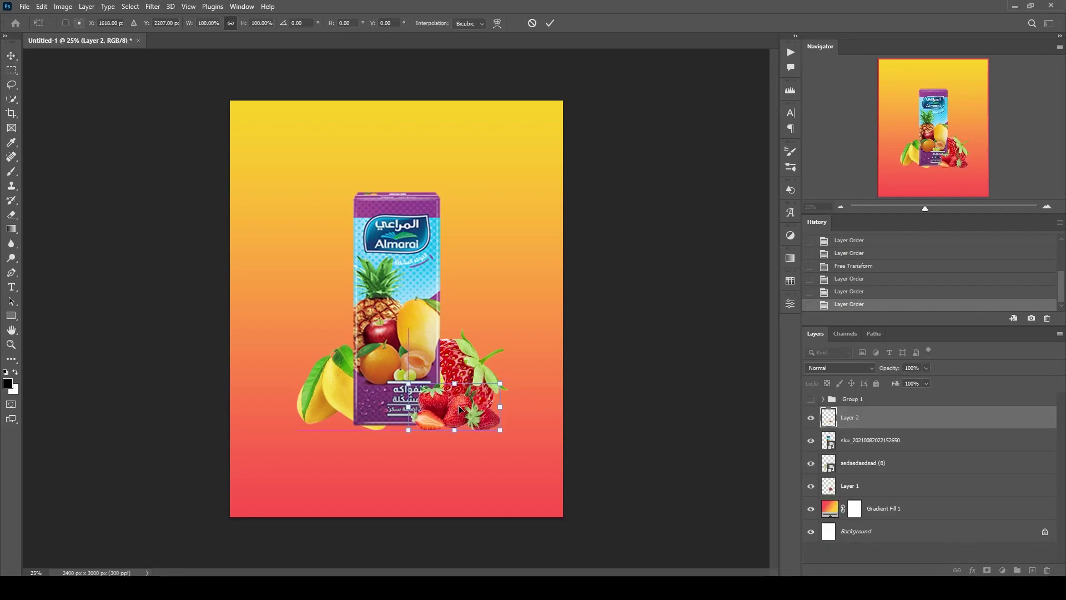
left_click_drag(503, 409, 508, 376)
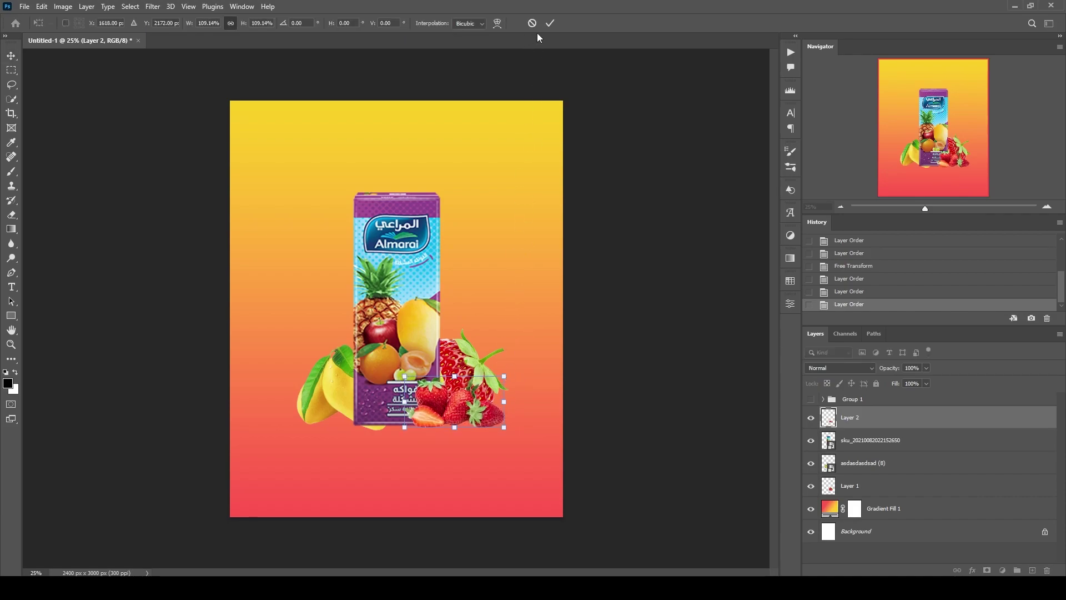
left_click(550, 22)
Step: Reorder the mango slice below the fruit splash layer and show the splash above the carton
left_click(824, 399)
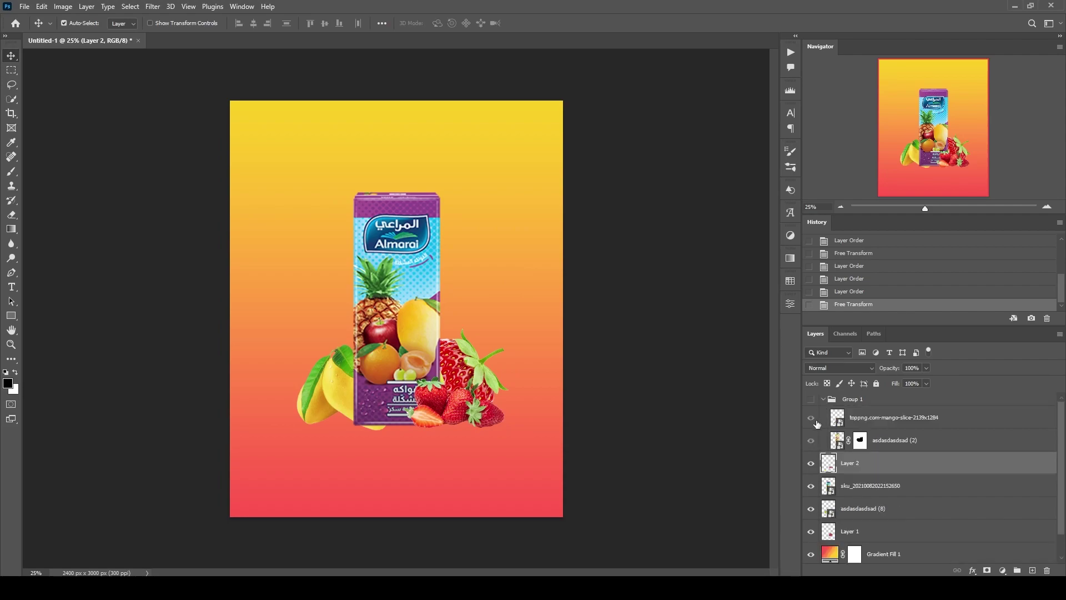
left_click(837, 438)
left_click(811, 418)
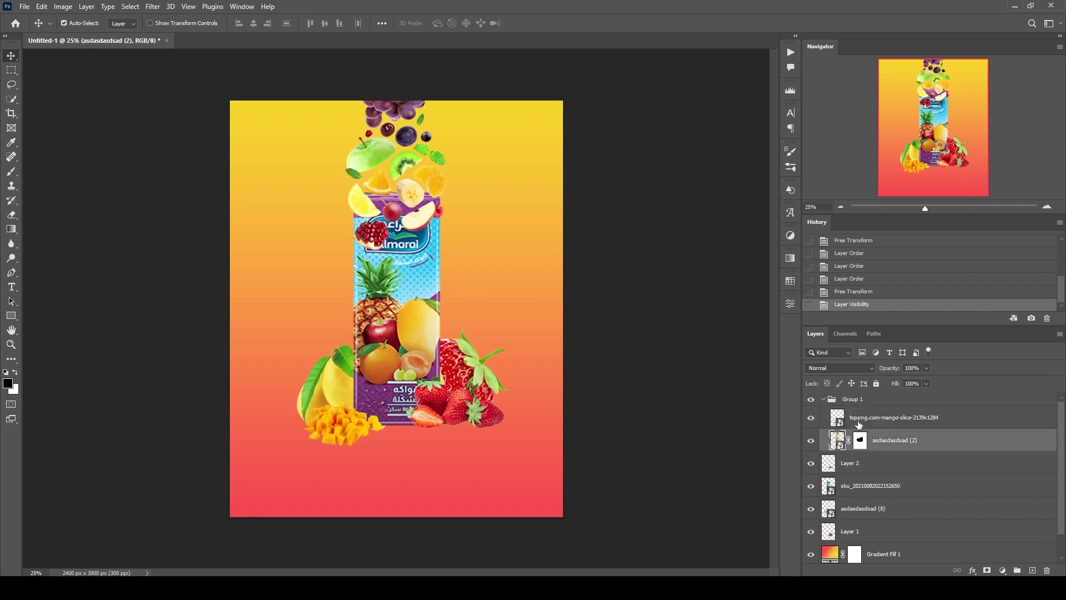
left_click(866, 422)
left_click(811, 419)
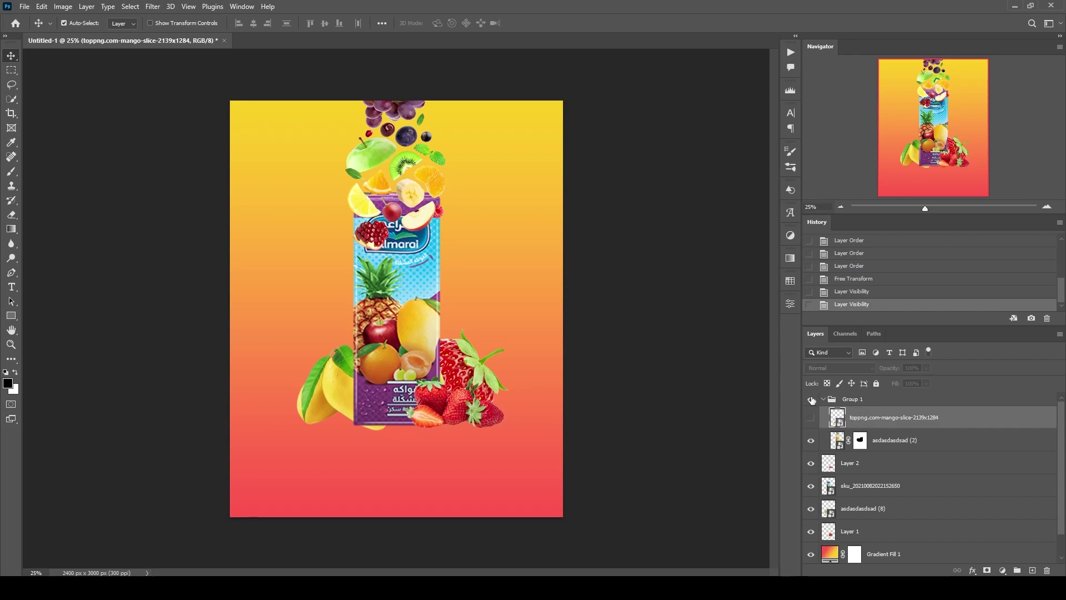
left_click(811, 399)
left_click_drag(864, 423, 855, 447)
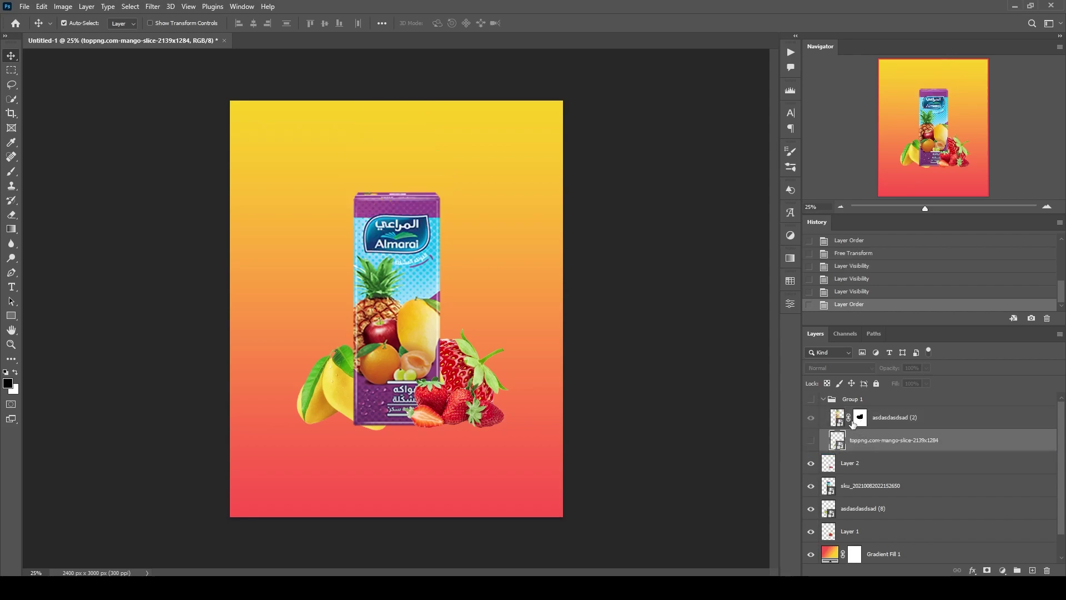
left_click(824, 400)
left_click(811, 399)
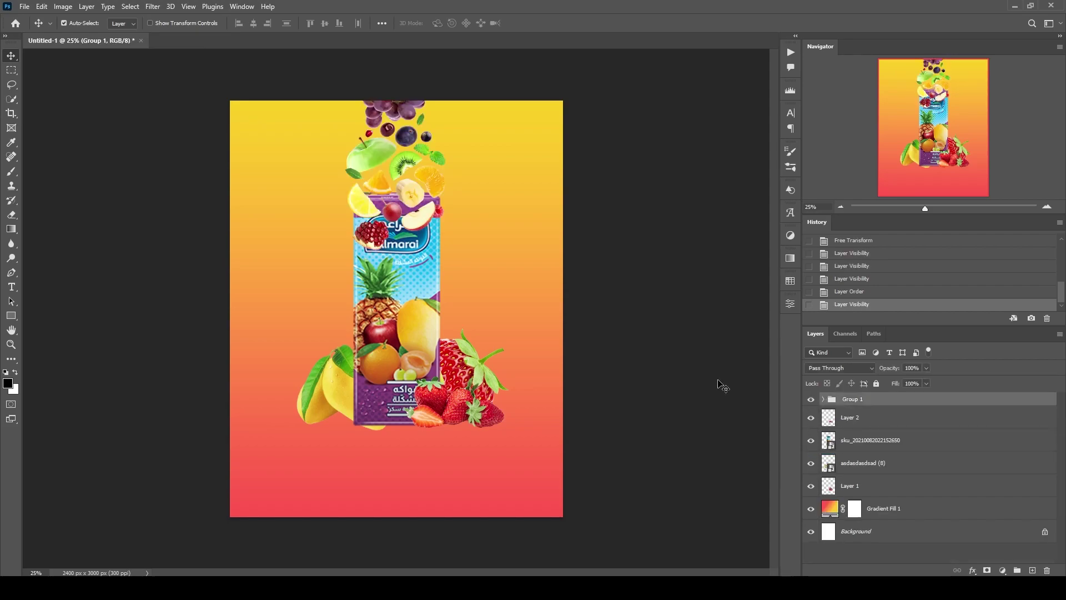
Step: Move the mango cubes out of Group 1, show them, and nudge them down and right
left_click(822, 399)
mouse_move(860, 442)
left_mouse_down()
mouse_move(864, 454)
mouse_move(857, 444)
left_mouse_up()
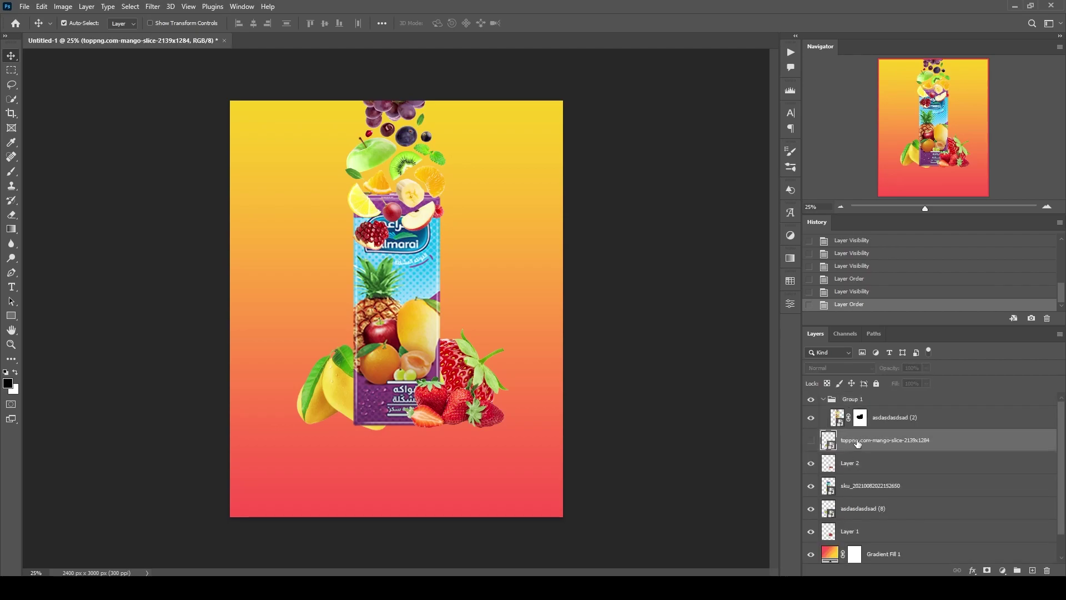
left_click(824, 400)
left_click(811, 418)
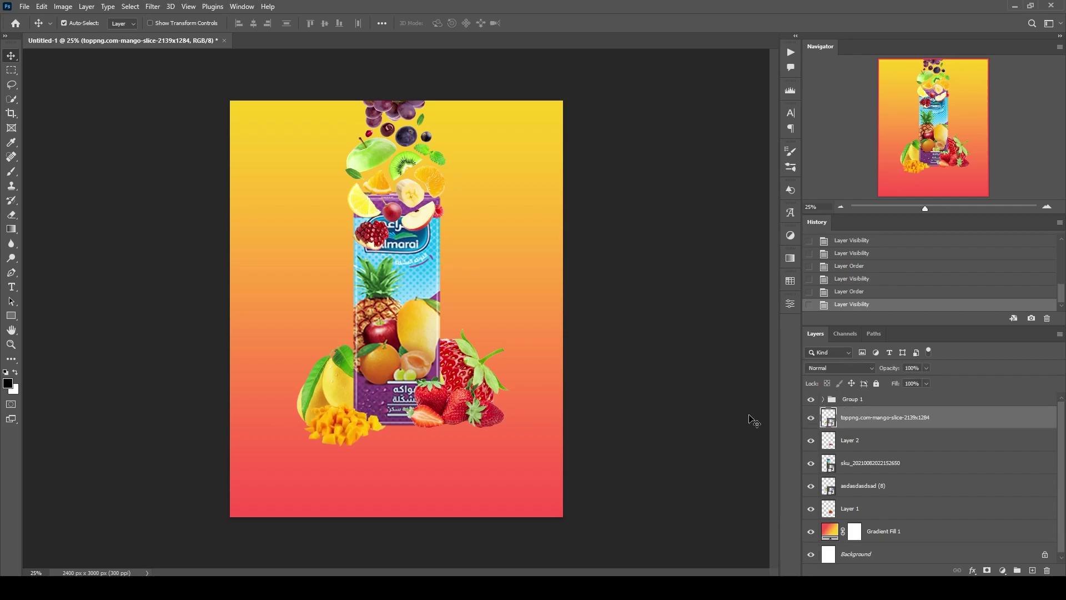
key("Down")
key("Right")
key("Right")
key("Right")
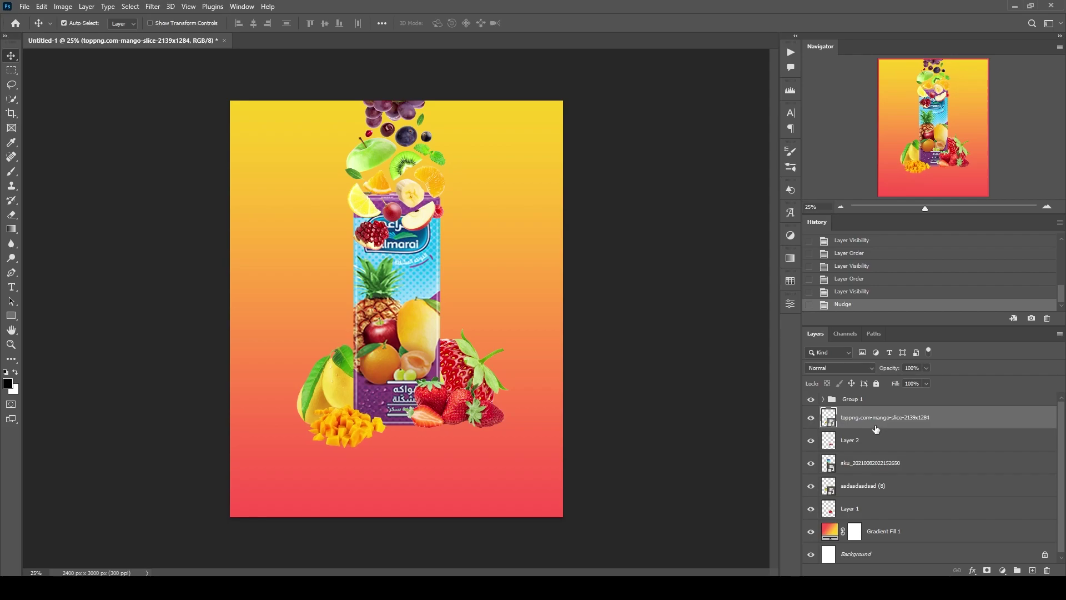
key("Right")
key("Right")
key("Right")
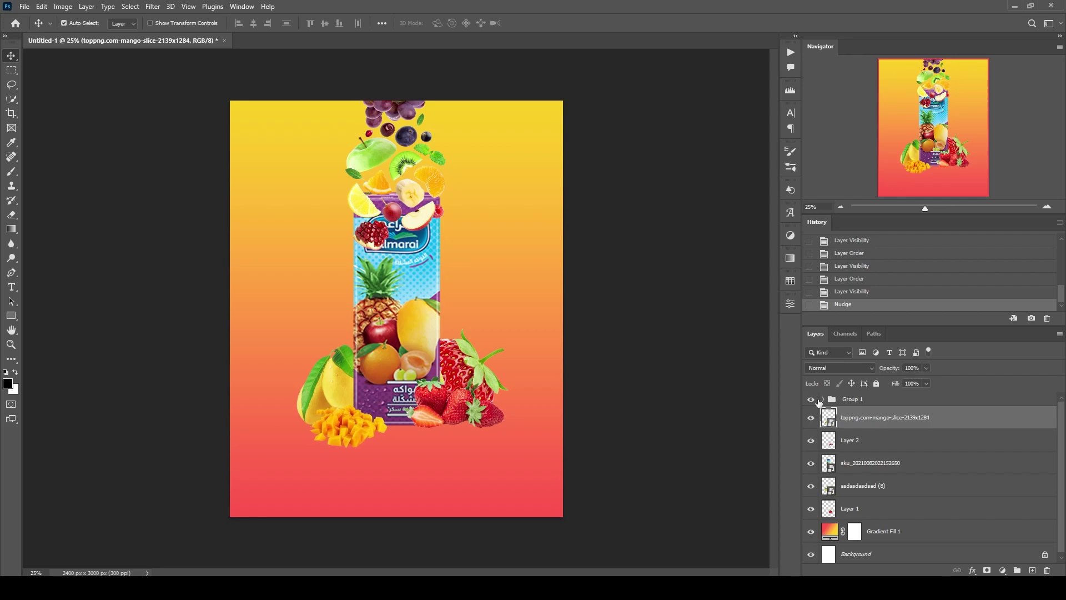
Step: Move the fruit splash layer out of Group 1 and delete the empty group
left_click(835, 404)
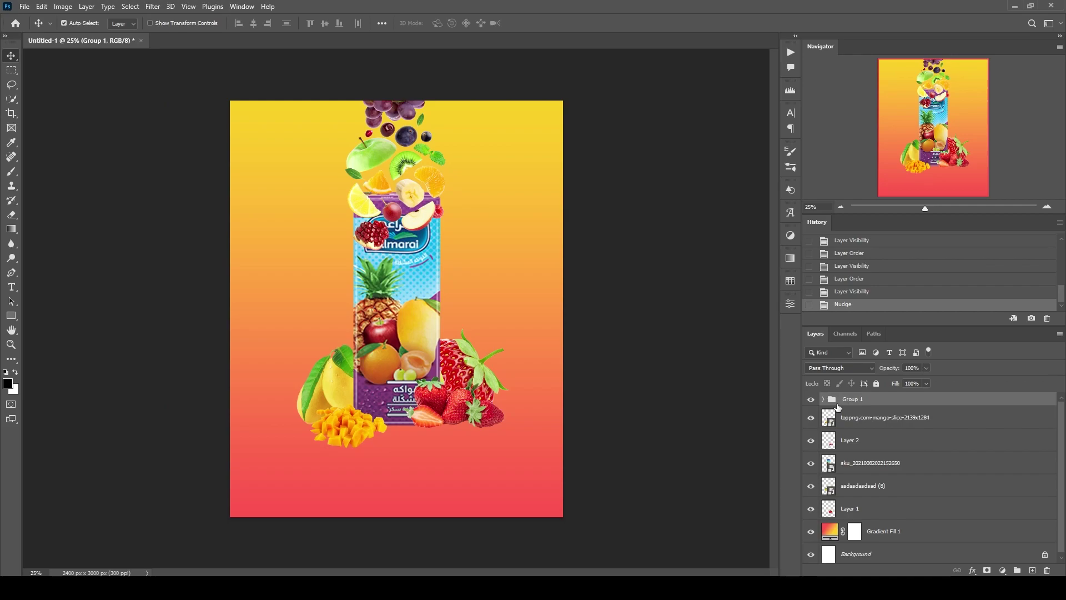
left_click(823, 399)
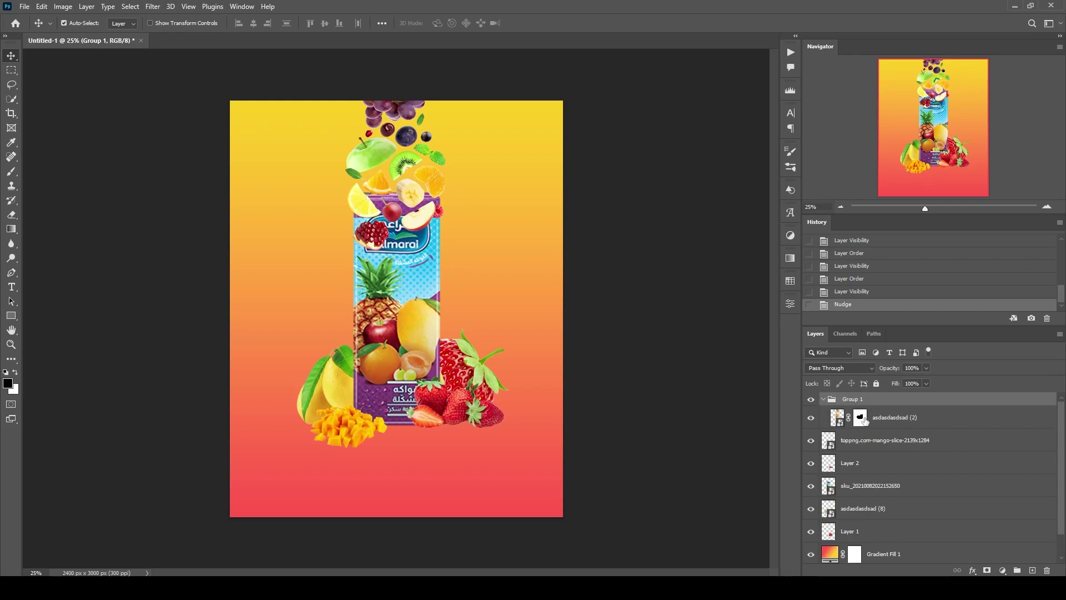
left_click_drag(889, 418, 888, 431)
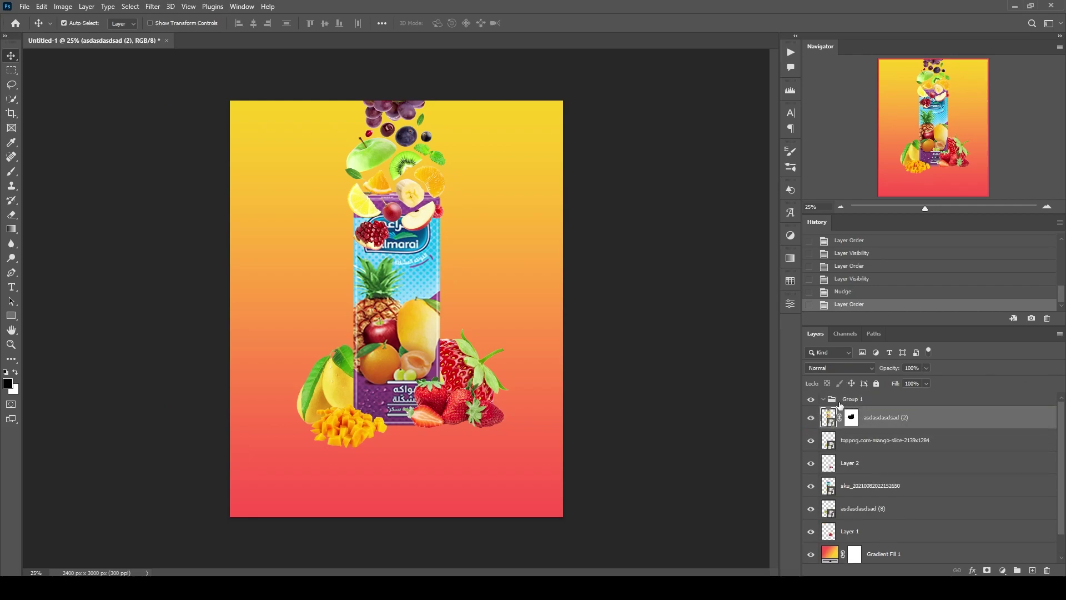
left_click(844, 400)
key("Delete")
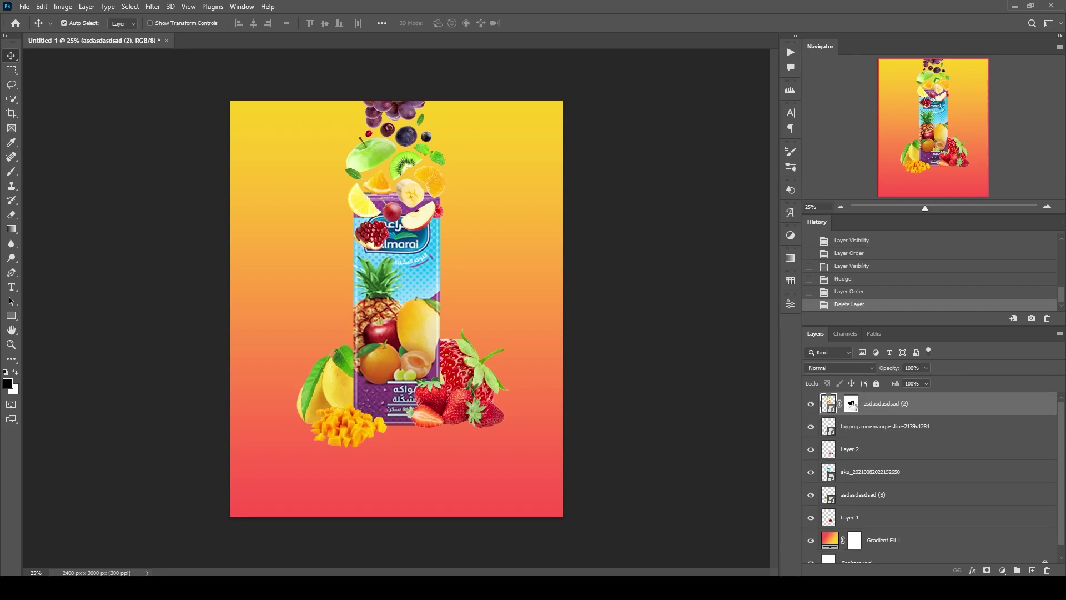
left_click(811, 404)
key("ctrl+t")
Step: Shrink the fruit splash, commit it, and nudge it up twice with Shift+Up
mouse_move(453, 213)
left_mouse_down()
mouse_move(426, 184)
mouse_move(426, 200)
mouse_move(449, 200)
left_mouse_up()
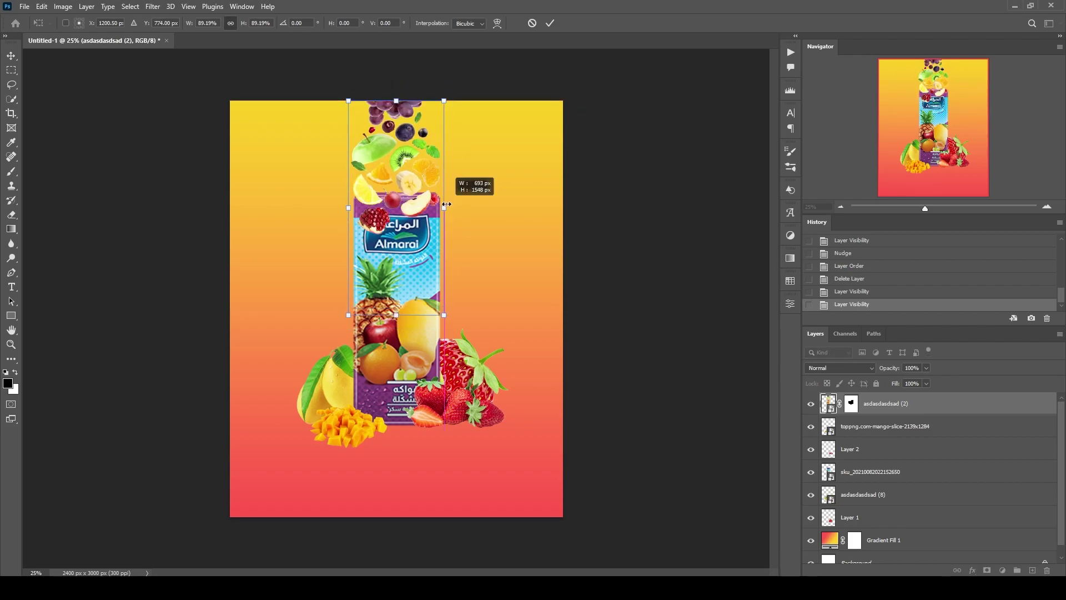
left_click(555, 25)
key("shift+Up")
key("shift+Up")
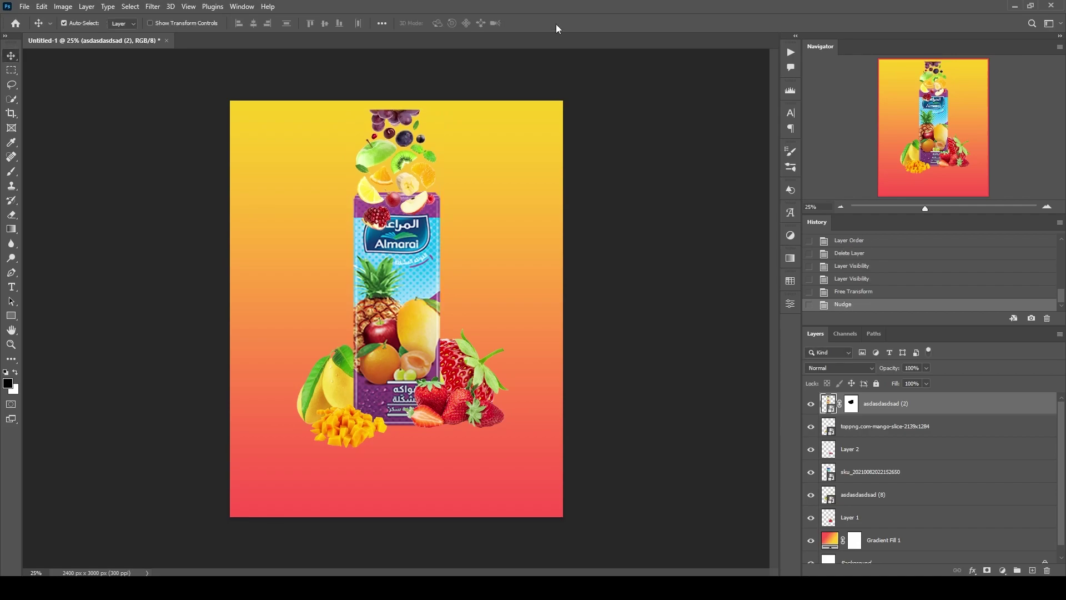
key("shift+Up")
key("shift+Up")
key("shift+Up")
key("shift+Up")
key("shift+Up")
key("shift+Up")
key("shift+Up")
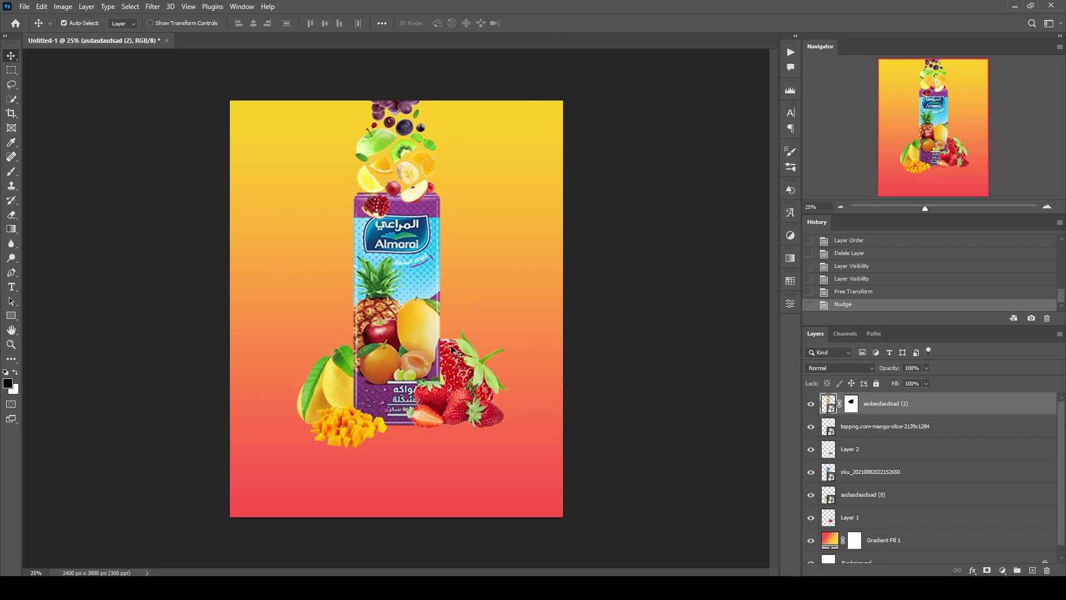
scroll(902, 539, "down", 1)
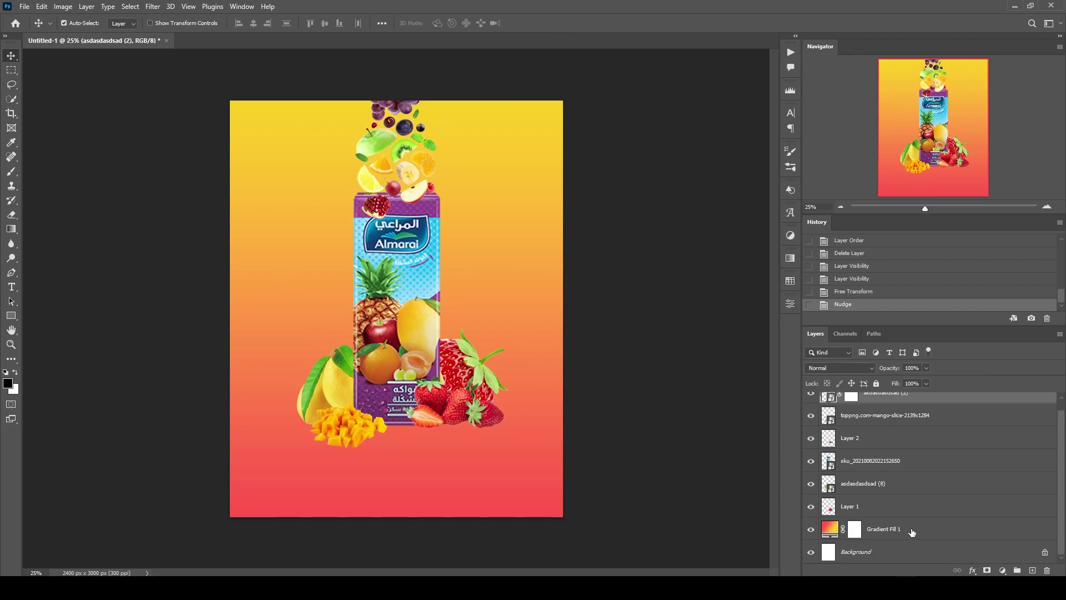
Step: Paint a soft dark shadow under the fruit on a new layer above the gradient
left_click(912, 531)
left_click(12, 172)
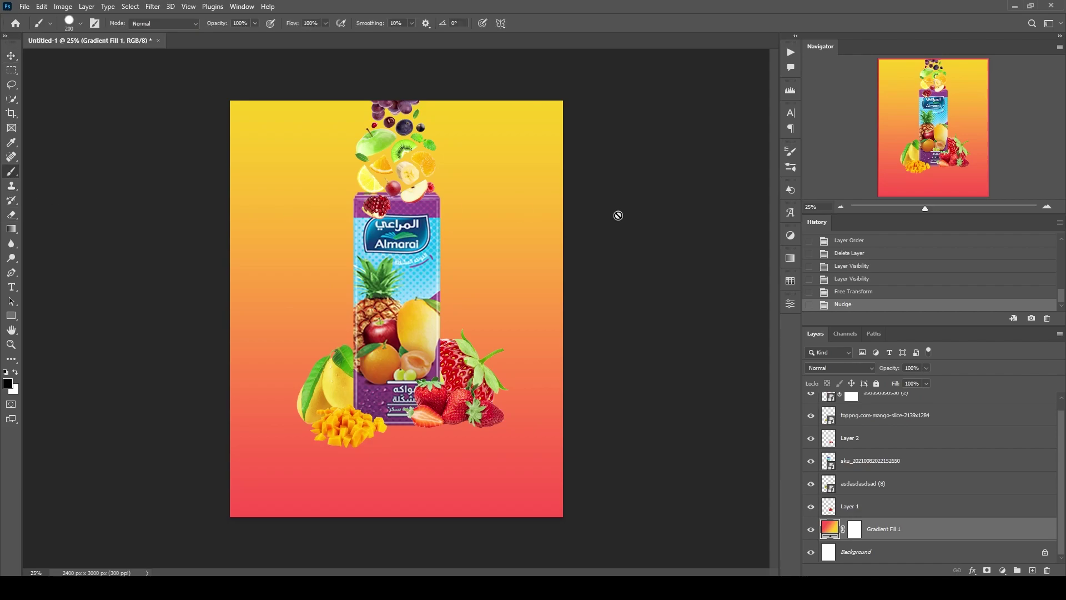
left_click(1032, 570)
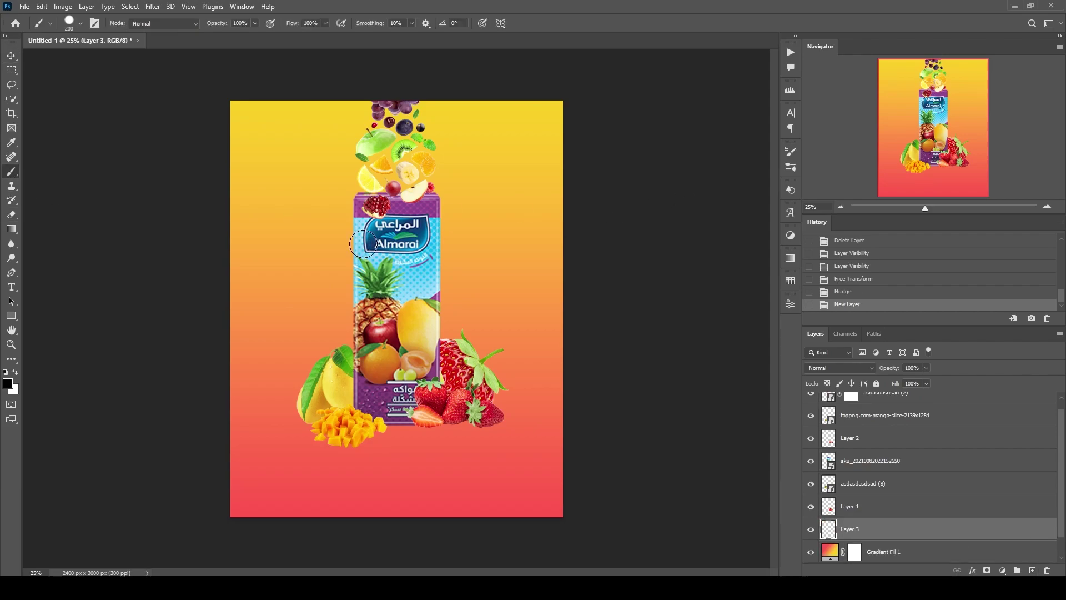
left_click(790, 151)
left_click(650, 168)
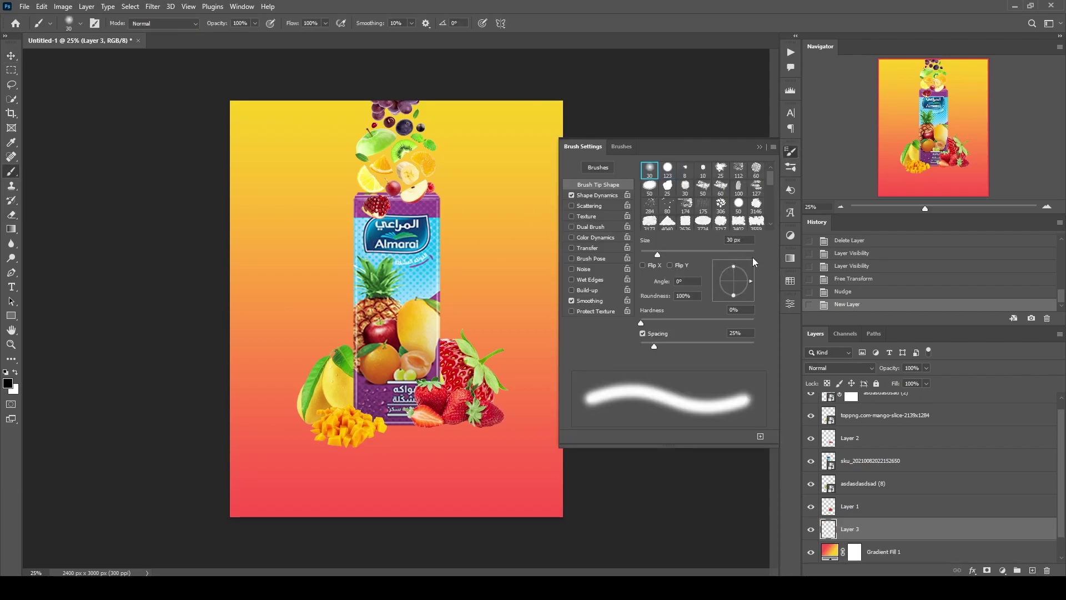
left_click(743, 252)
left_click(790, 151)
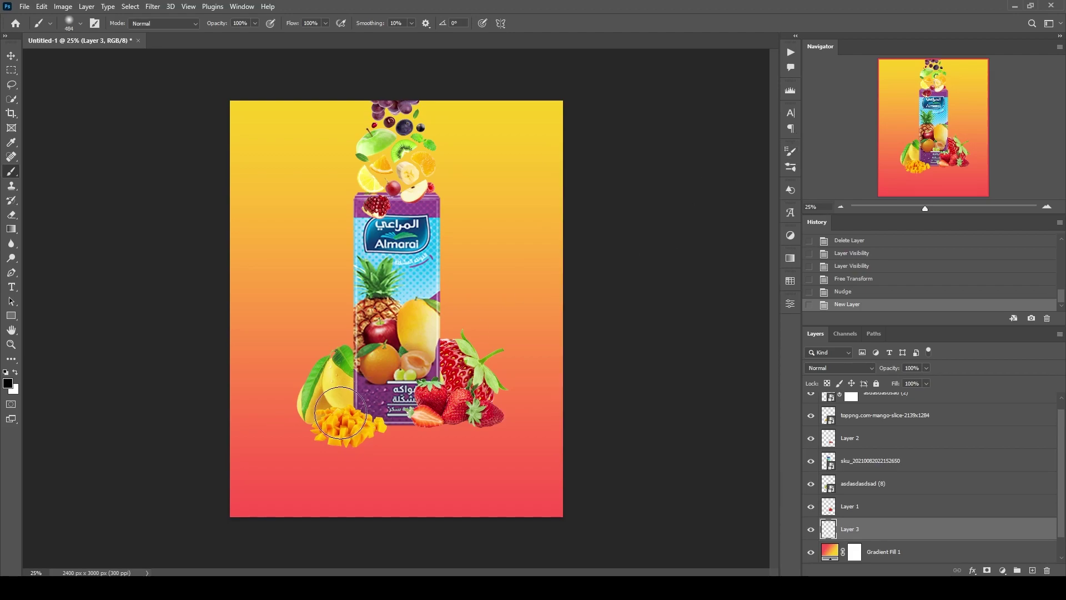
left_click_drag(453, 406, 483, 413)
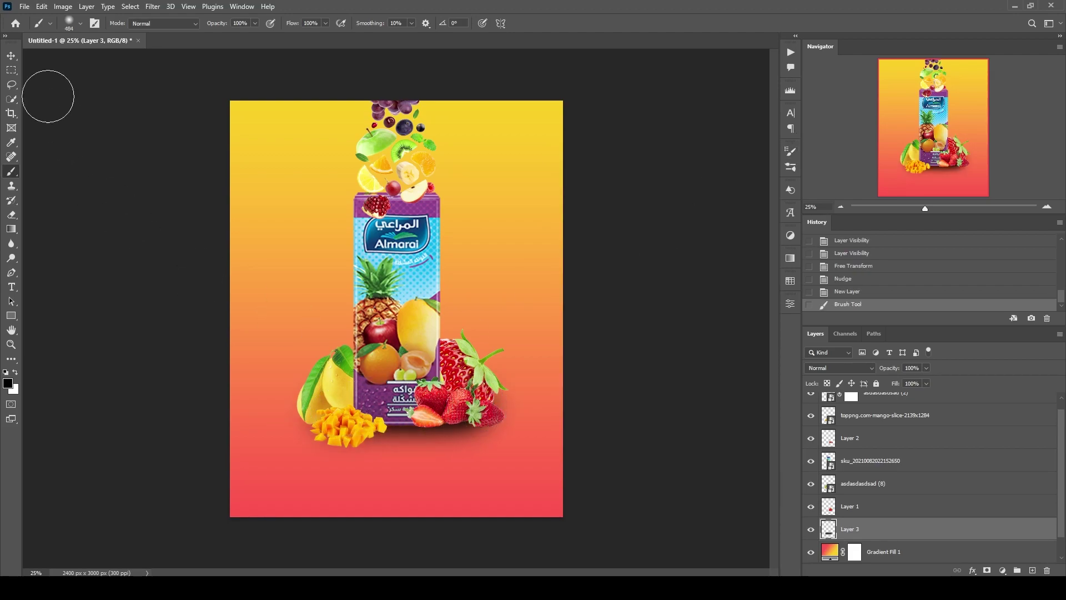
Step: Transform the shadow layer: move it down, narrow it and stretch it taller
left_click(11, 55)
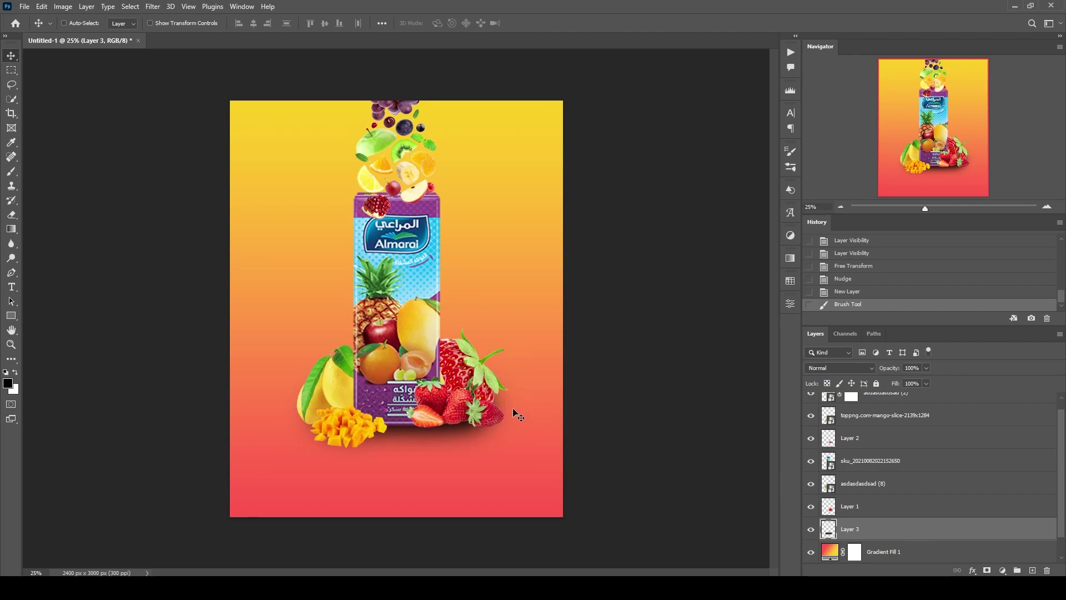
key("ctrl+t")
mouse_move(406, 384)
left_mouse_down()
mouse_move(405, 468)
mouse_move(425, 420)
mouse_move(405, 443)
left_mouse_up()
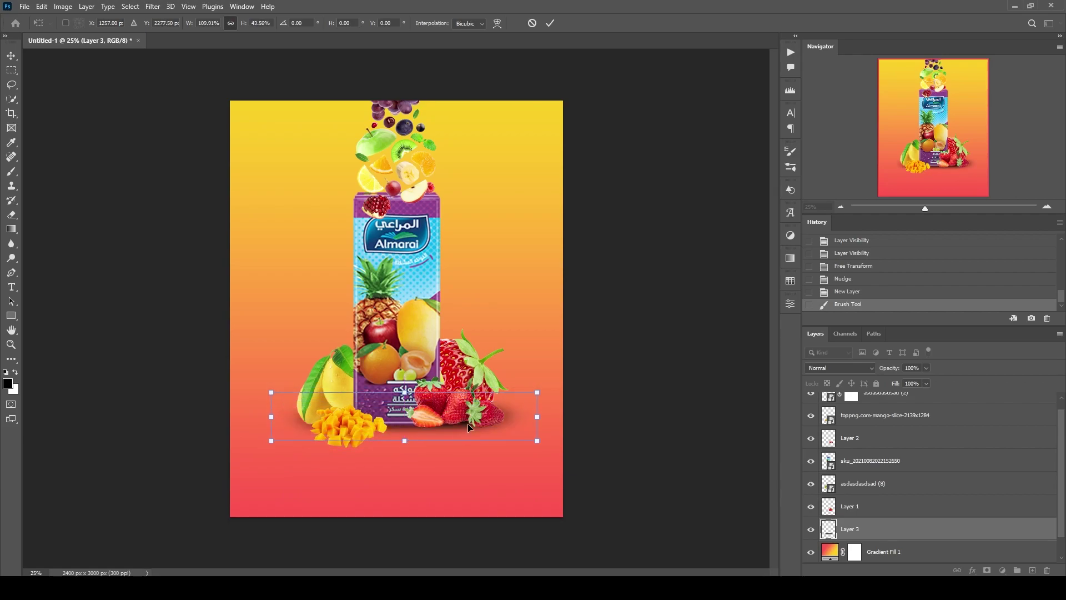
left_click_drag(537, 416, 524, 416)
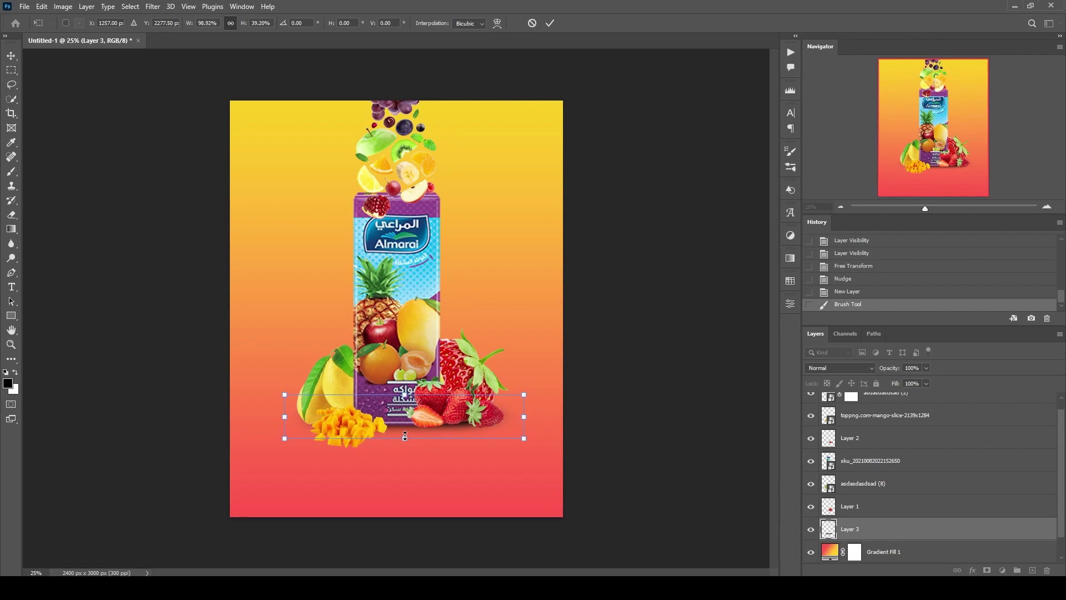
left_click_drag(404, 436, 411, 428)
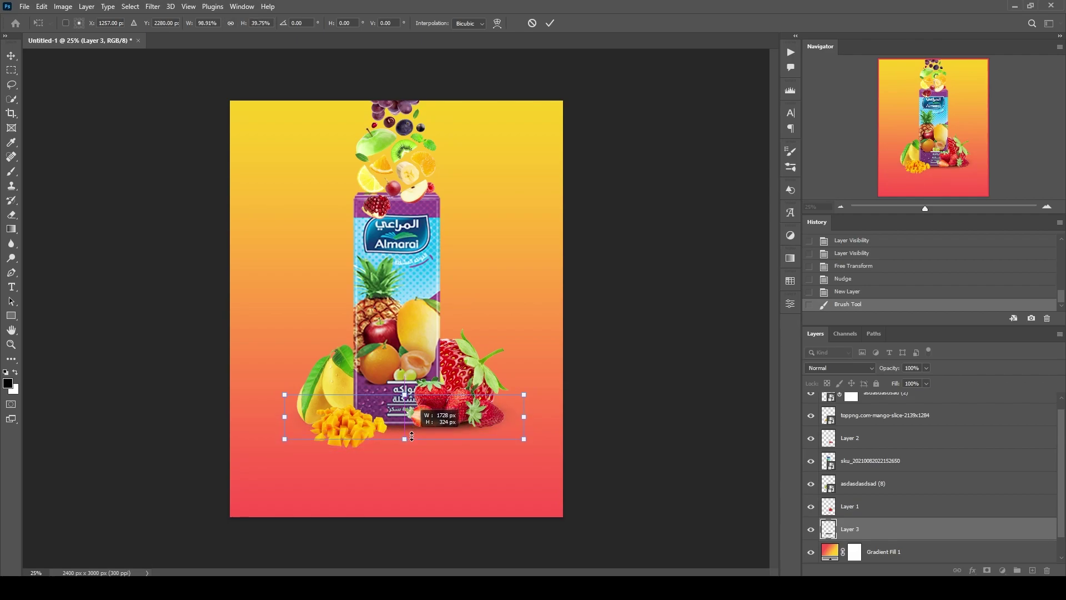
left_click_drag(411, 429, 411, 441)
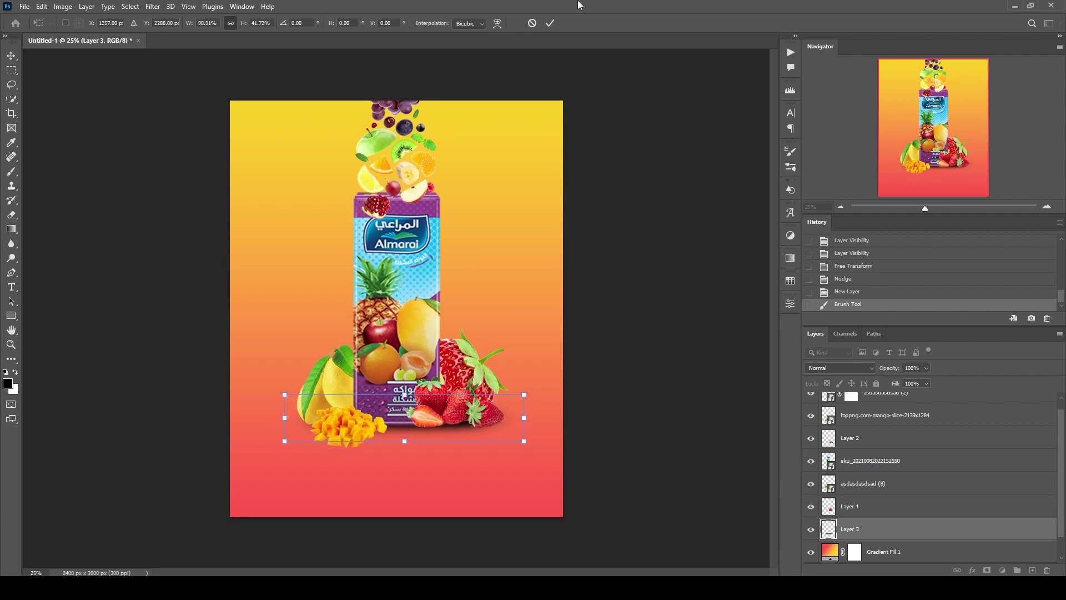
left_click(549, 23)
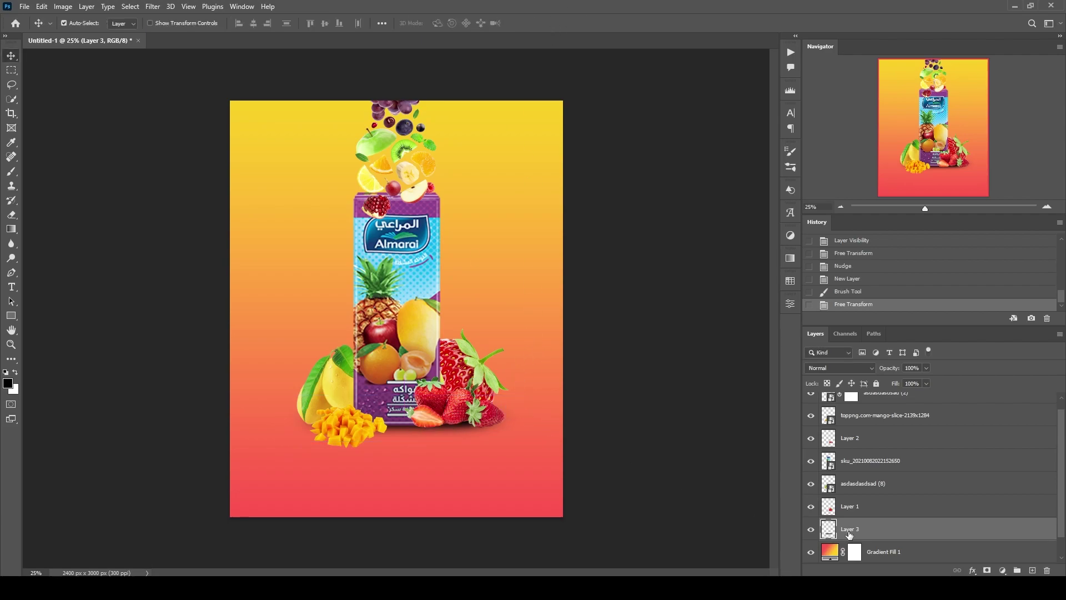
Step: Repaint the shadow beneath the mango cubes, undoing the first attempts
left_click(13, 175)
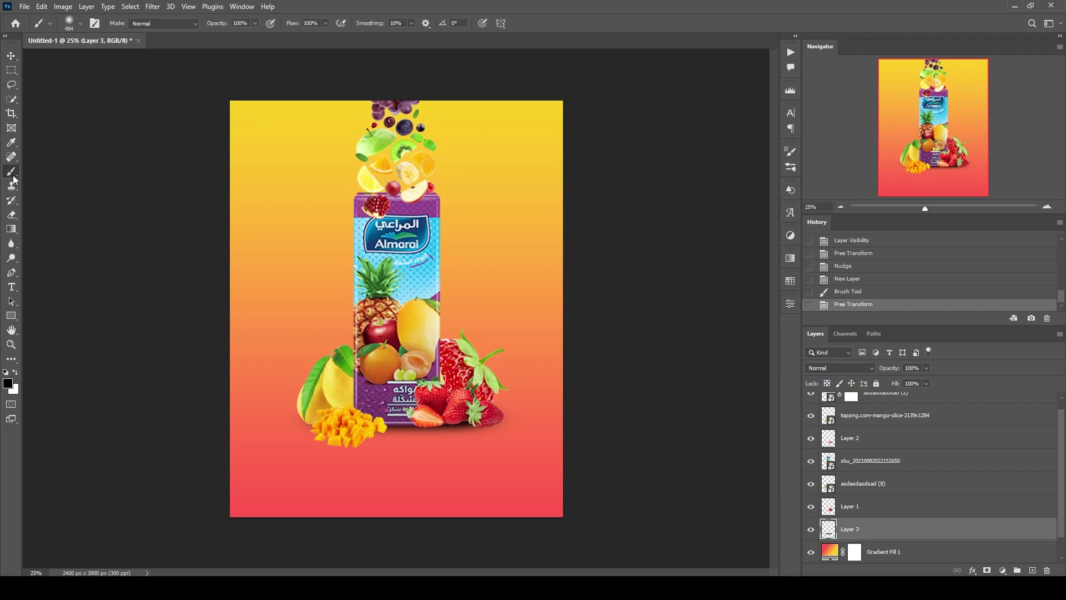
mouse_move(333, 426)
left_mouse_down()
mouse_move(403, 425)
mouse_move(332, 414)
left_mouse_up()
key("ctrl+z")
key("ctrl+z")
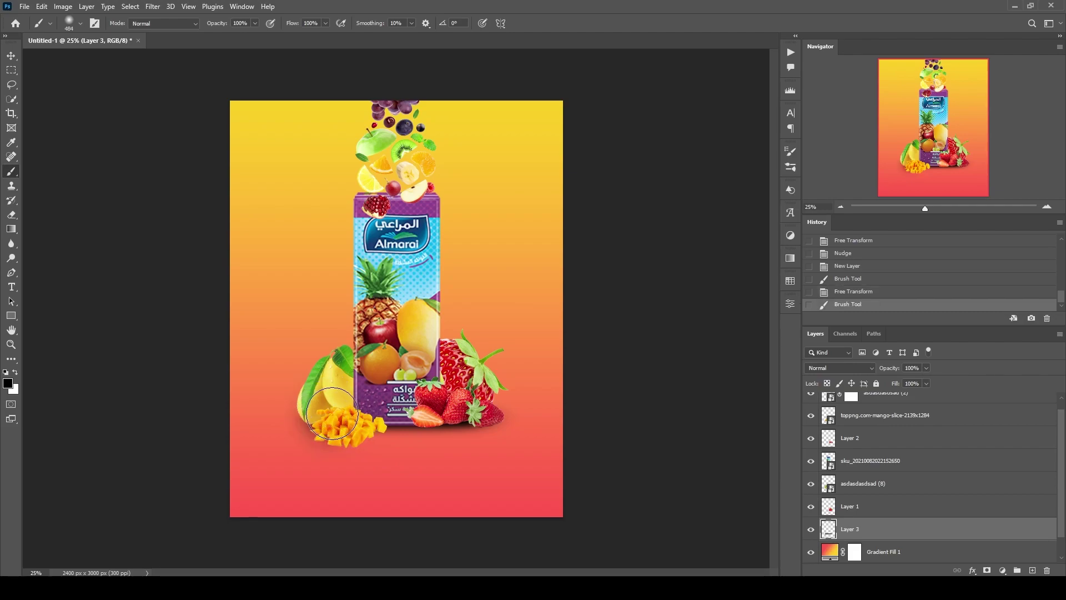
key("ctrl+z")
left_click_drag(336, 409, 361, 411)
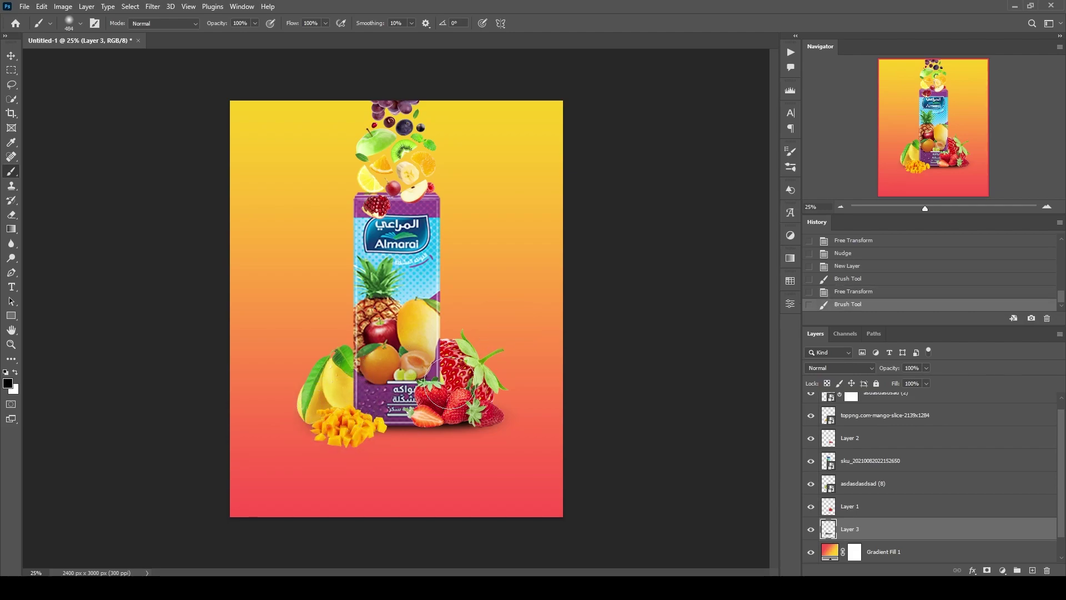
left_click(11, 56)
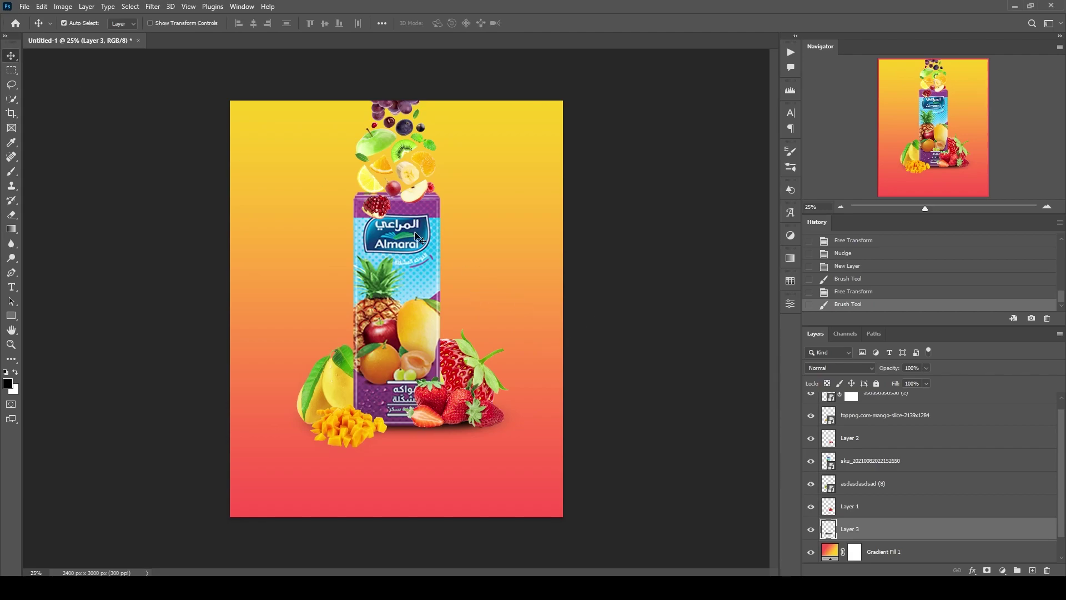
scroll(868, 447, "up", 1)
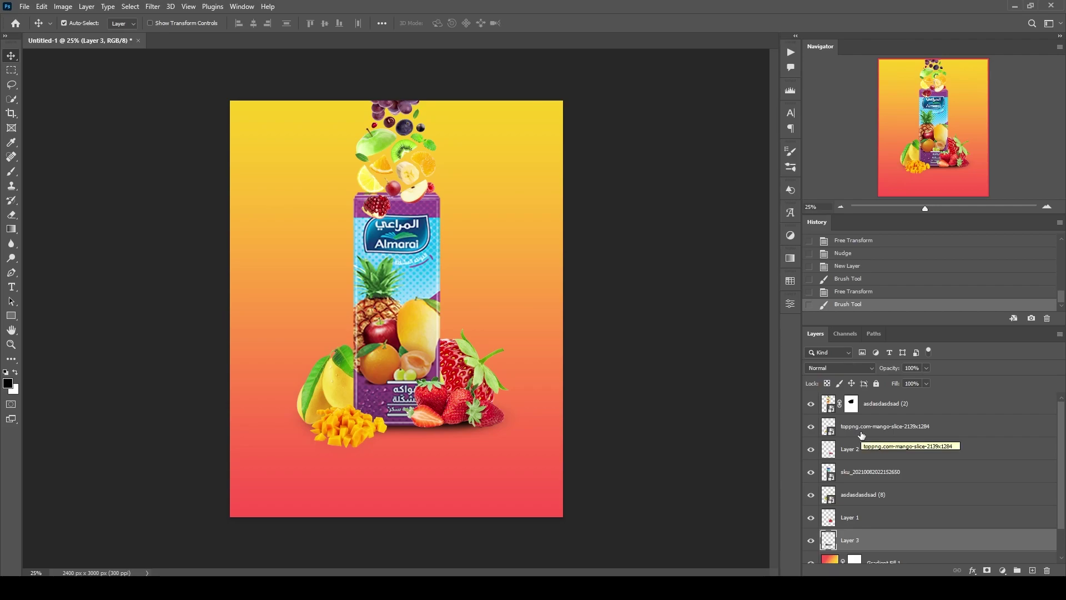
Step: Duplicate the top fruit layer and enlarge the copy toward the right edge
left_click(890, 408)
left_click(811, 410)
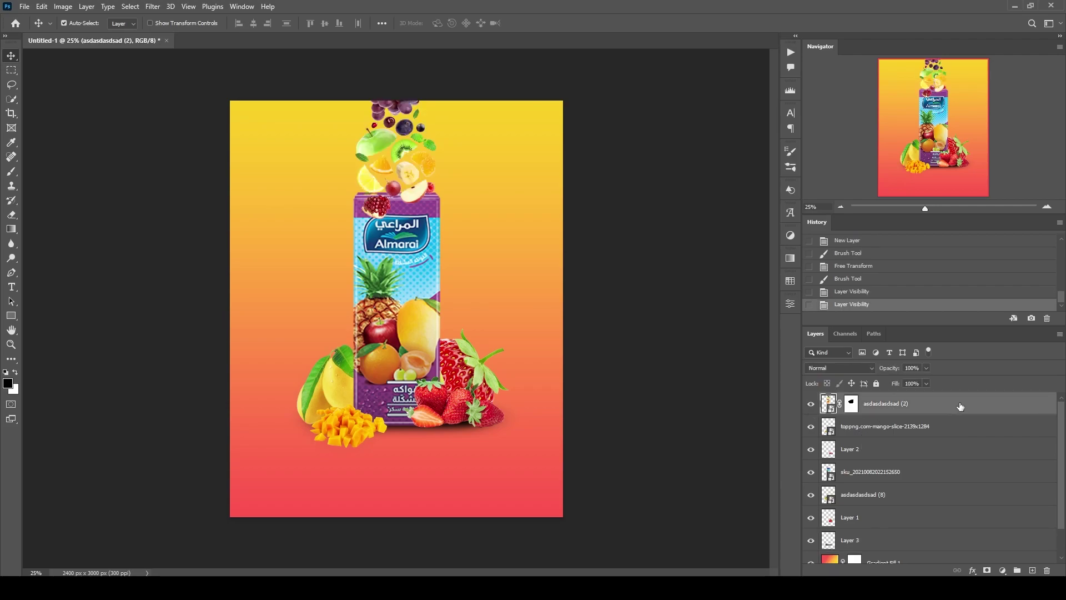
left_click_drag(961, 407, 1033, 570)
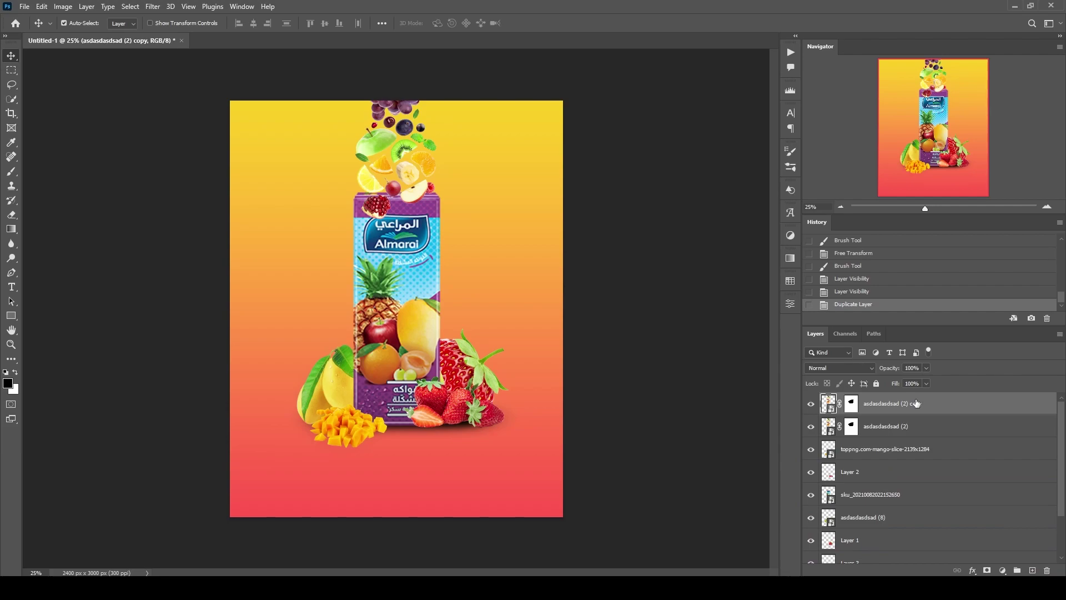
key("ctrl+t")
mouse_move(442, 201)
left_mouse_down()
mouse_move(576, 217)
mouse_move(685, 281)
left_mouse_up()
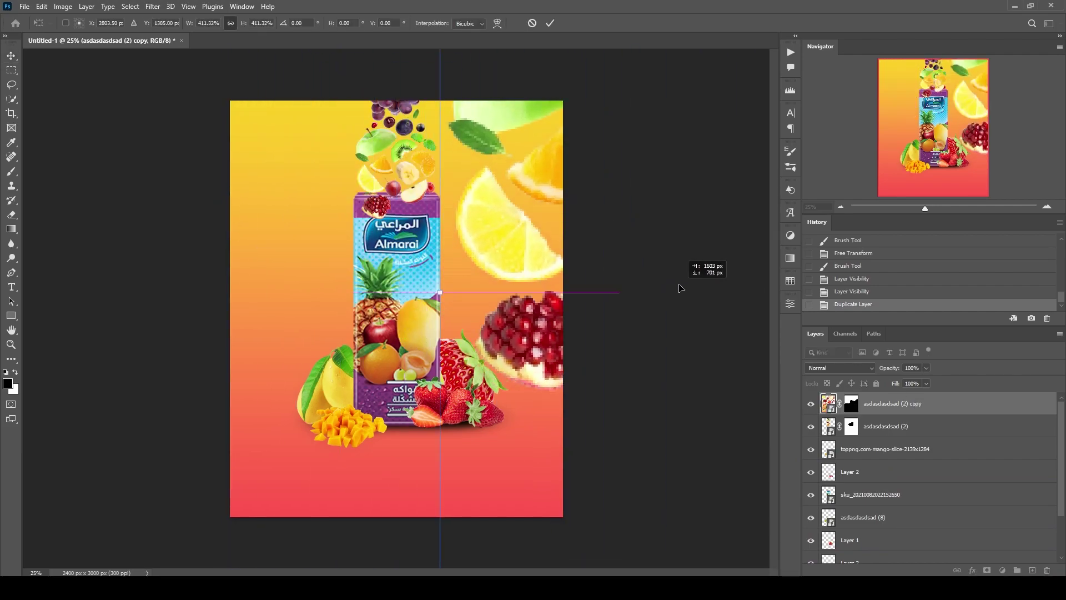
left_click(549, 23)
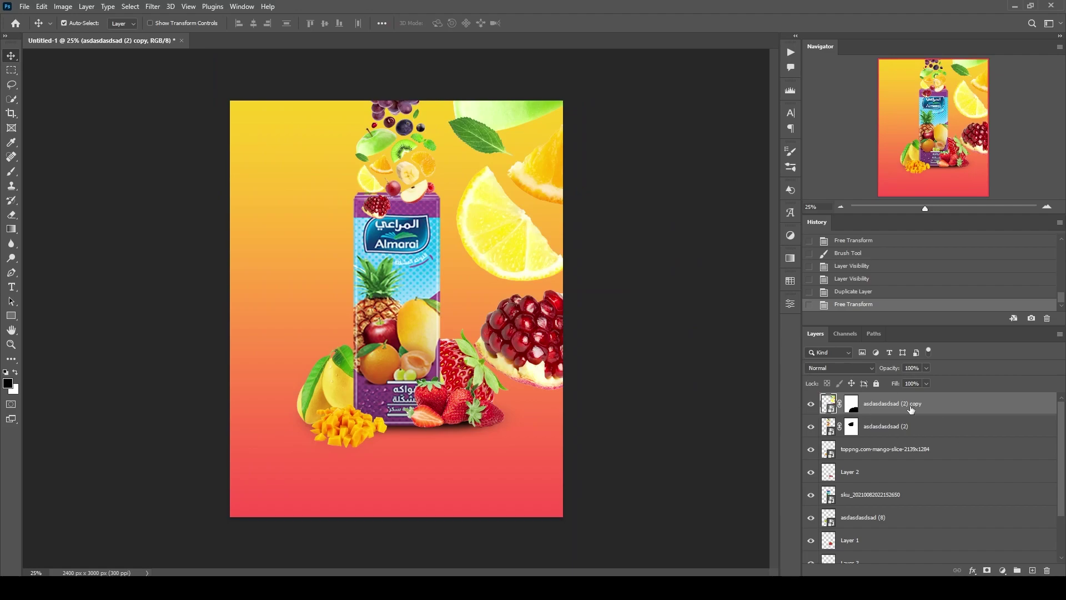
Step: Group the original fruit layer down through Layer 3 with Ctrl+G
left_click(896, 429)
scroll(886, 525, "down", 1)
left_click(881, 512, "shift")
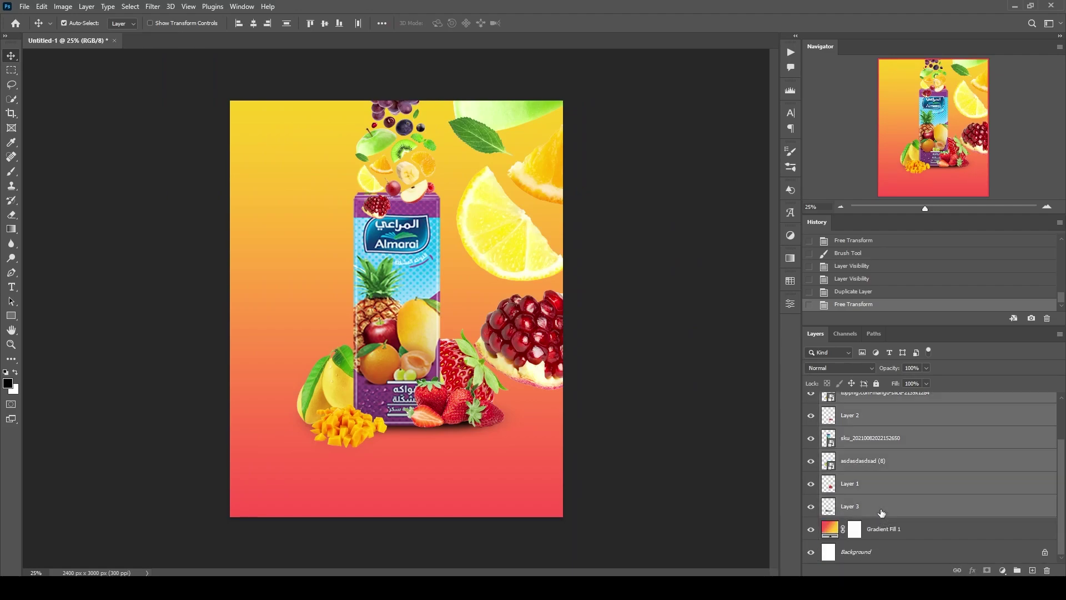
key("ctrl+g")
left_click(810, 422)
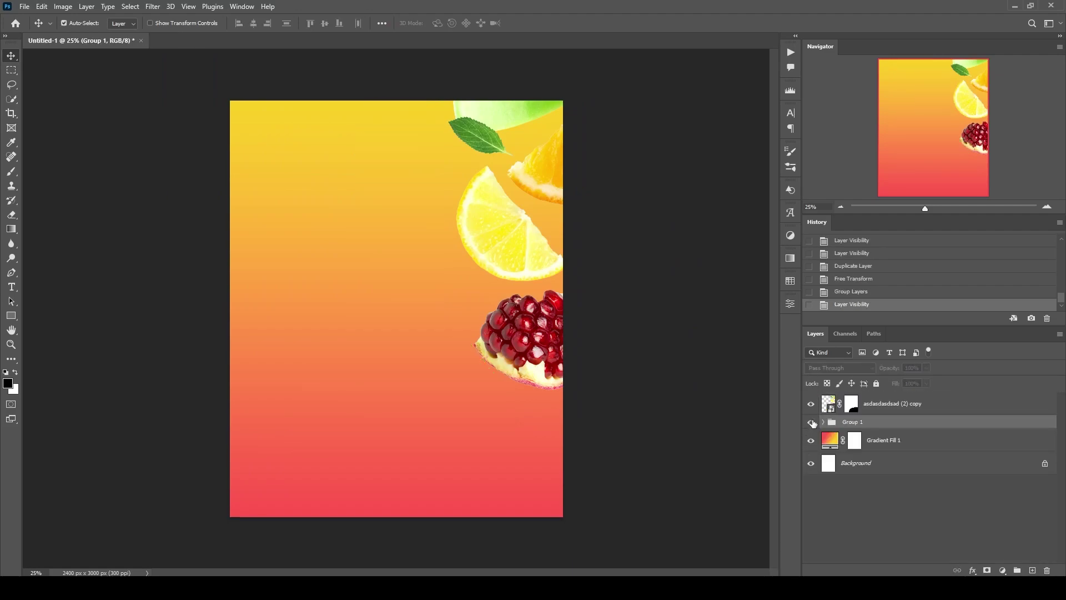
left_click(874, 409)
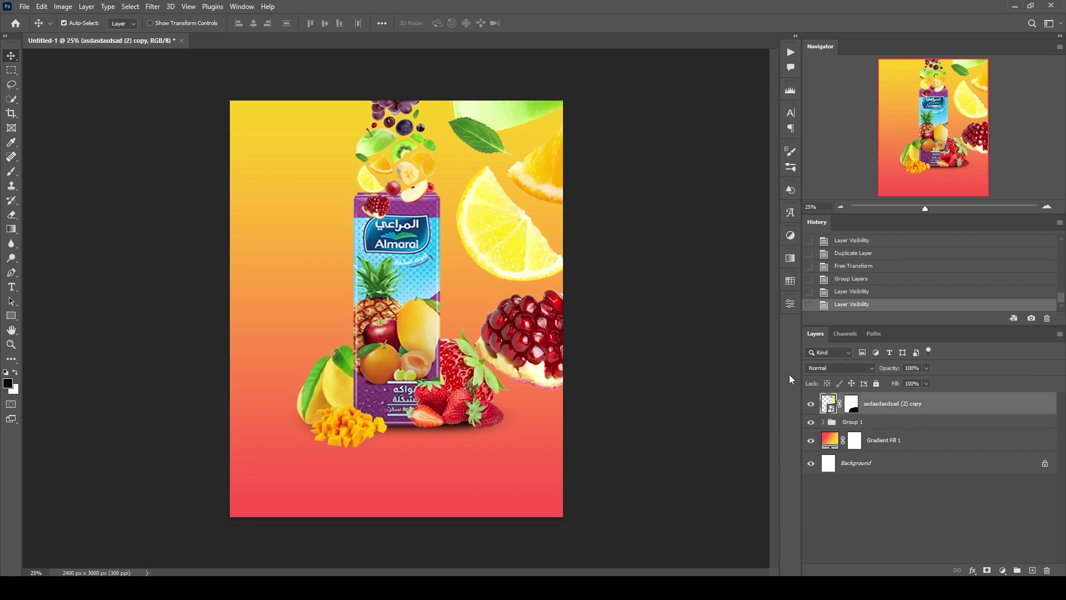
Step: Apply a Gaussian Blur of about 12.5 to the enlarged fruit copy
left_click(153, 7)
mouse_move(213, 148)
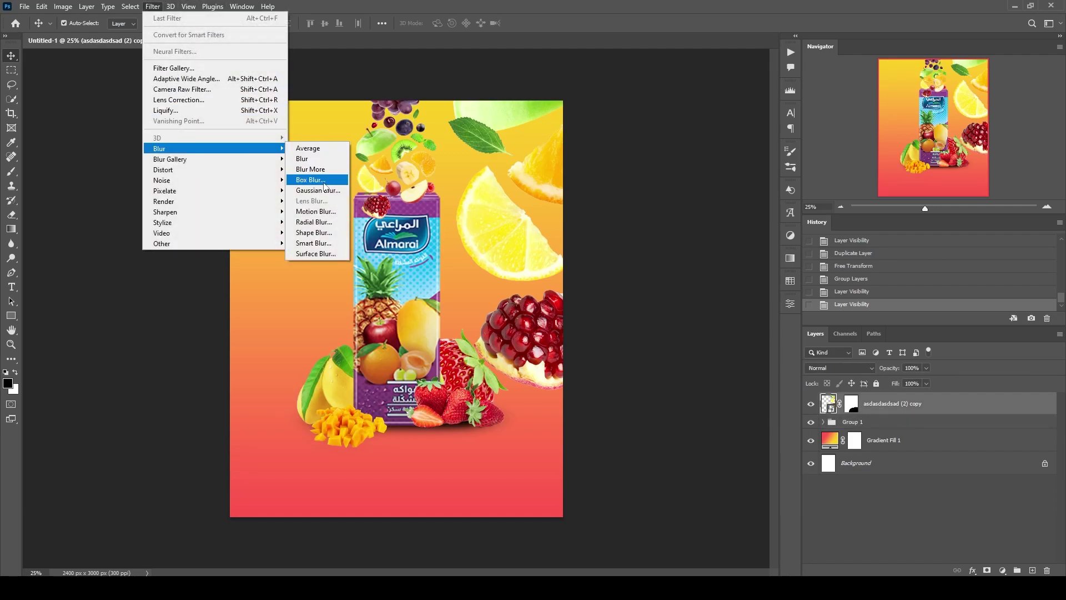
left_click(328, 191)
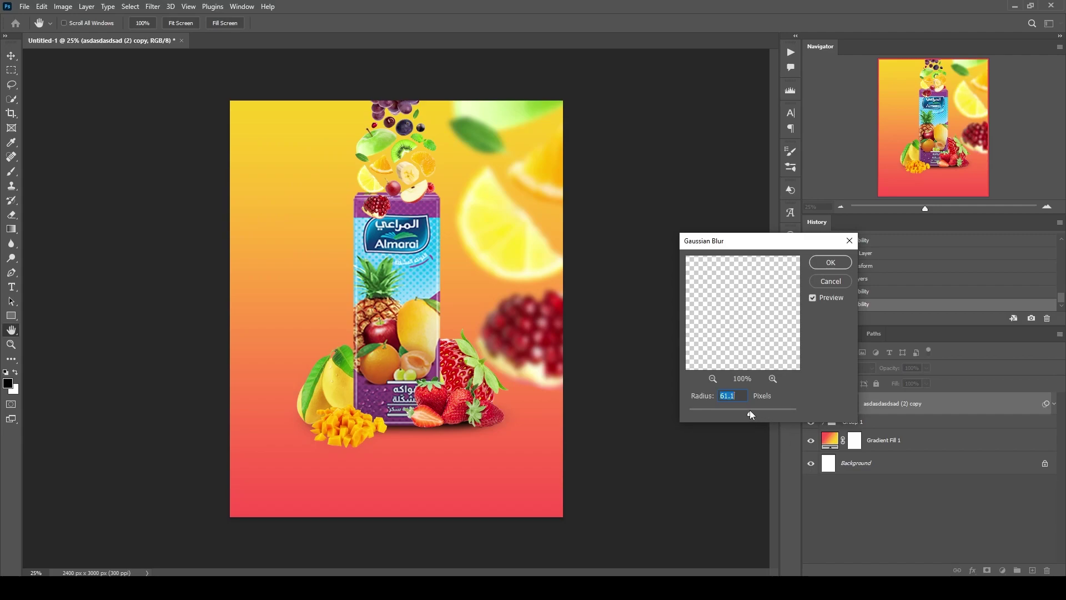
left_click_drag(733, 409, 731, 408)
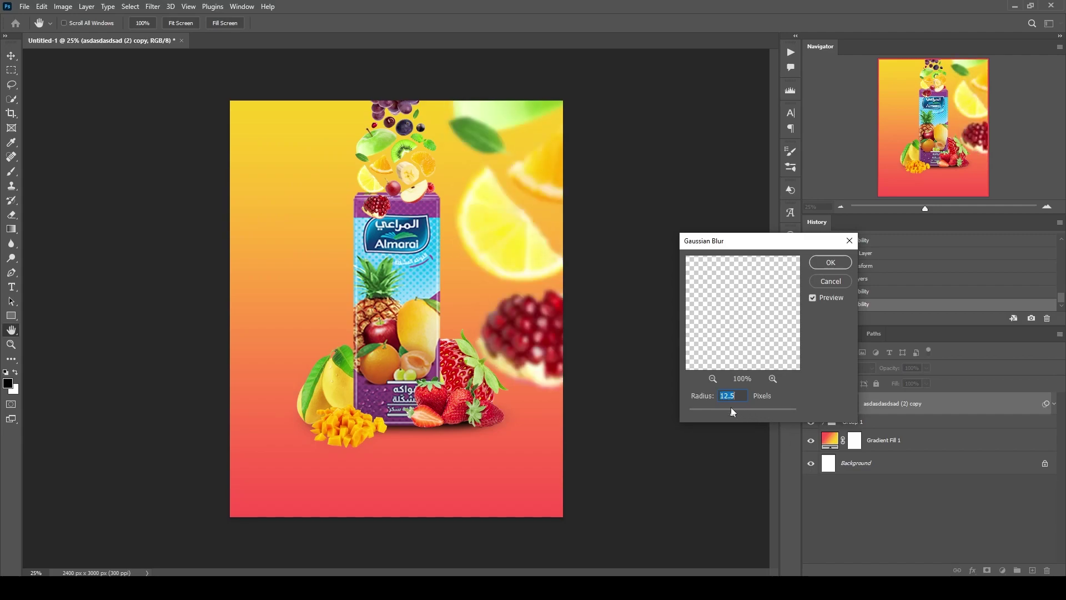
key("Return")
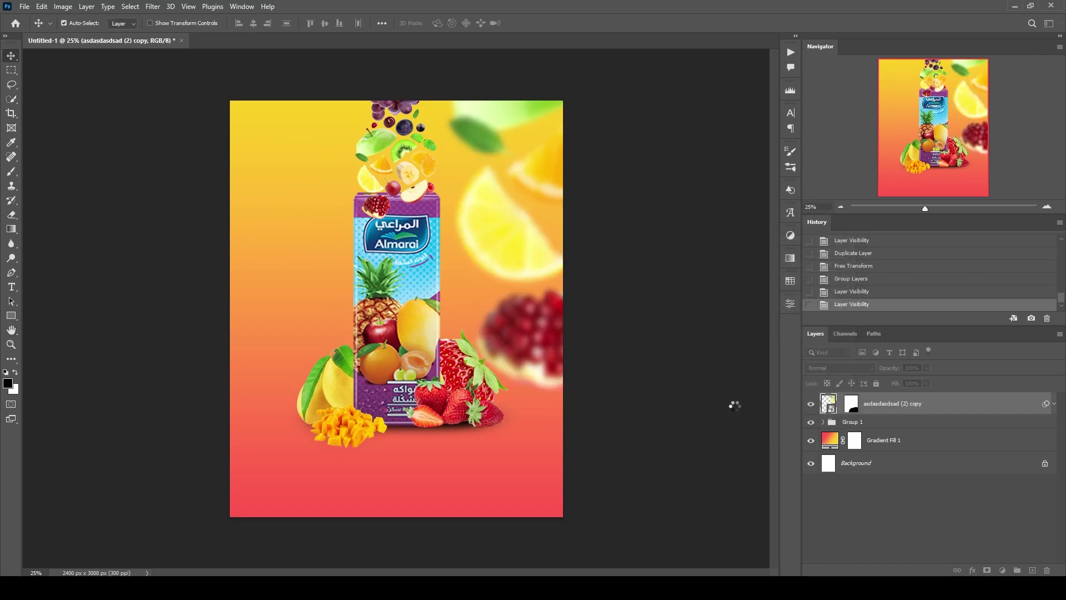
Step: Tilt the blurred fruit copy and move it partly off the right edge
key("ctrl+t")
left_click_drag(422, 235, 414, 307)
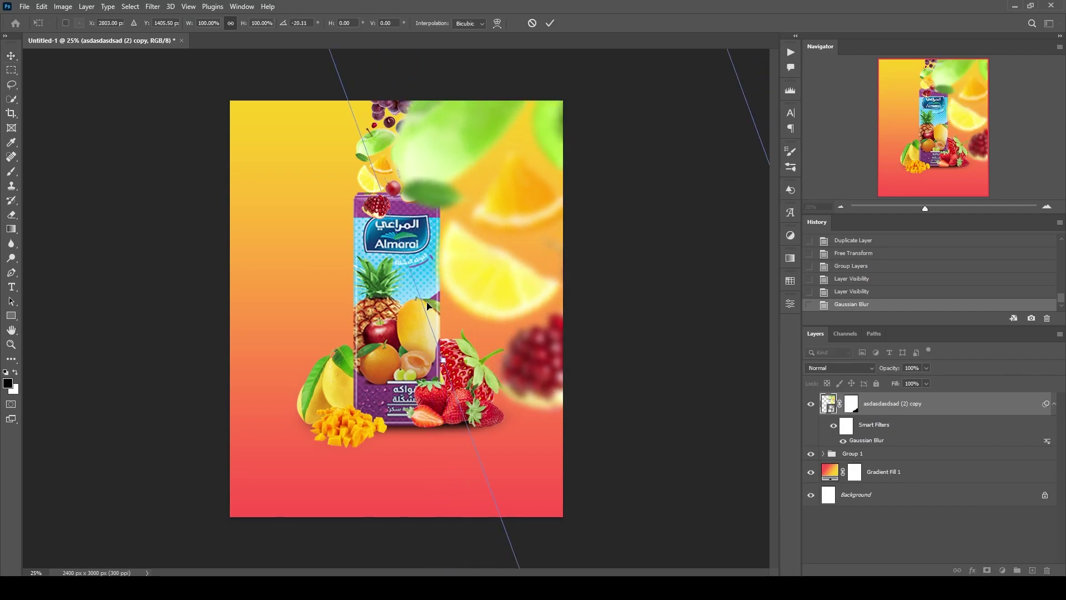
mouse_move(545, 229)
left_mouse_down()
mouse_move(628, 226)
mouse_move(594, 281)
mouse_move(642, 244)
mouse_move(642, 209)
left_mouse_up()
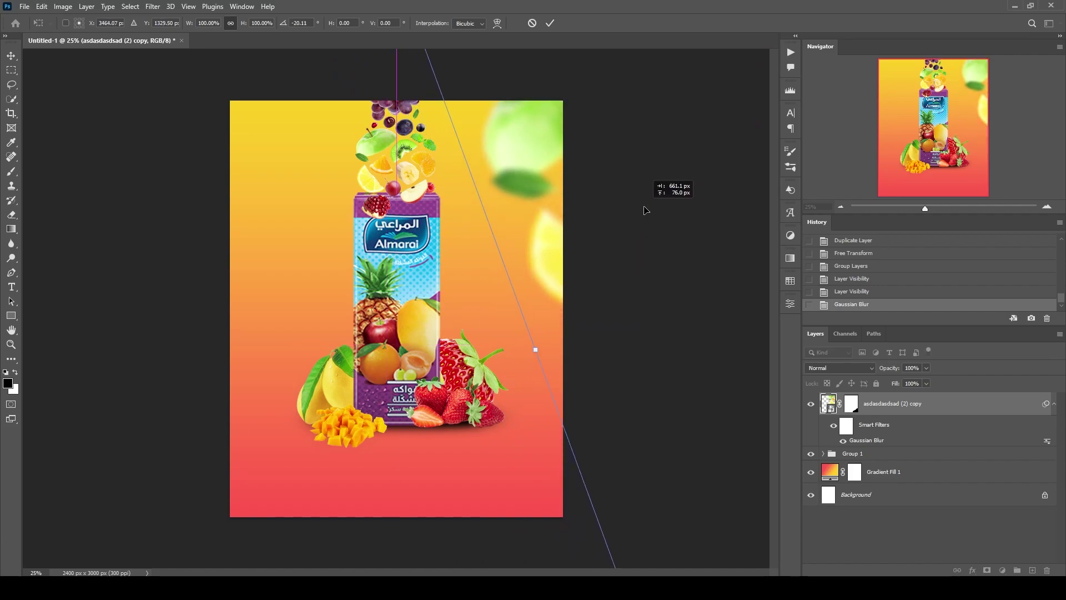
mouse_move(534, 350)
left_mouse_down()
mouse_move(487, 313)
mouse_move(590, 226)
mouse_move(578, 205)
left_mouse_up()
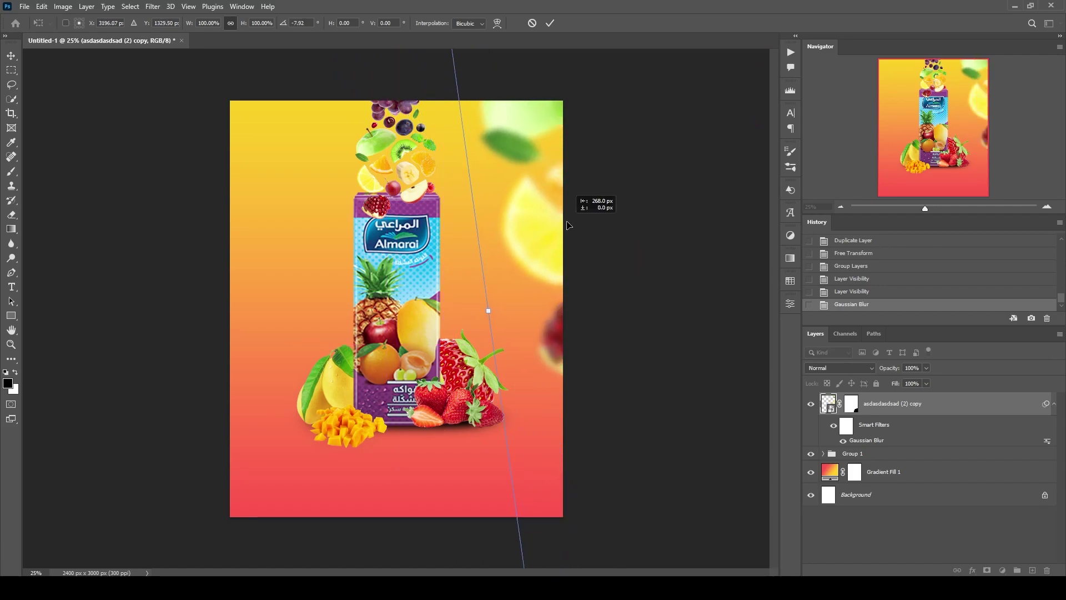
left_click(550, 24)
Step: Adjust the Gaussian Blur smart filter to a radius of 9.6
double_click(875, 442)
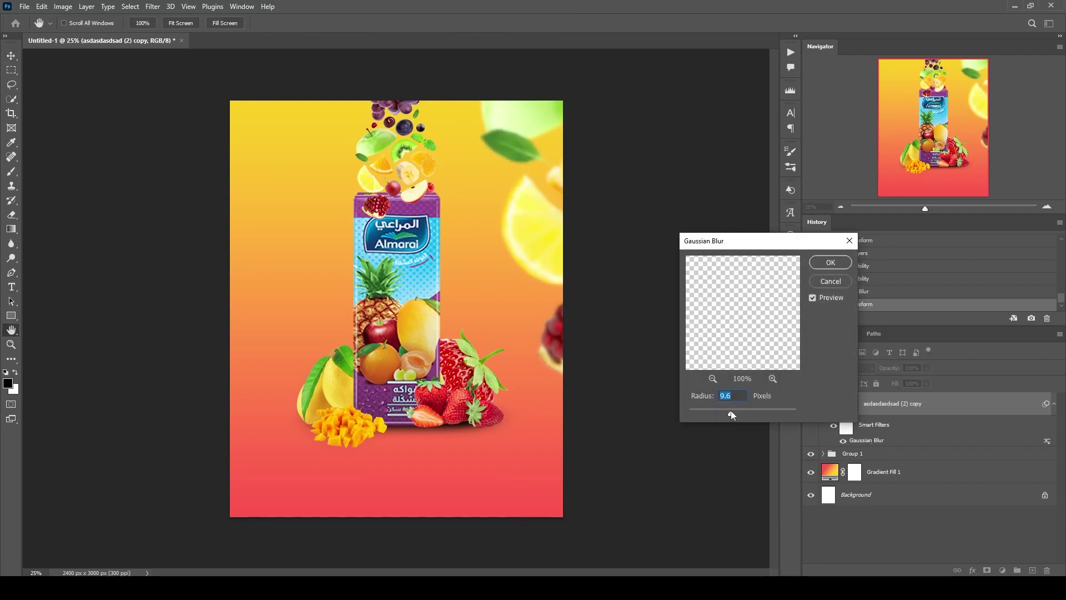
key("Return")
double_click(875, 442)
key("Return")
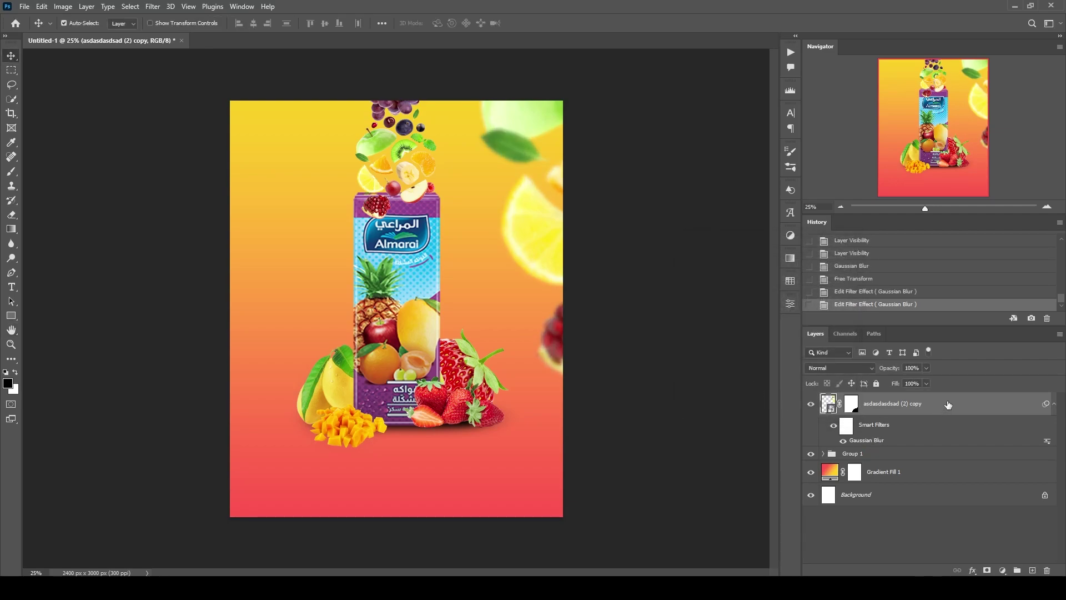
Step: Duplicate the blurred fruit layer, then tilt it about -12.6°, enlarge it and place it along the left edge
left_click_drag(948, 405, 1033, 570)
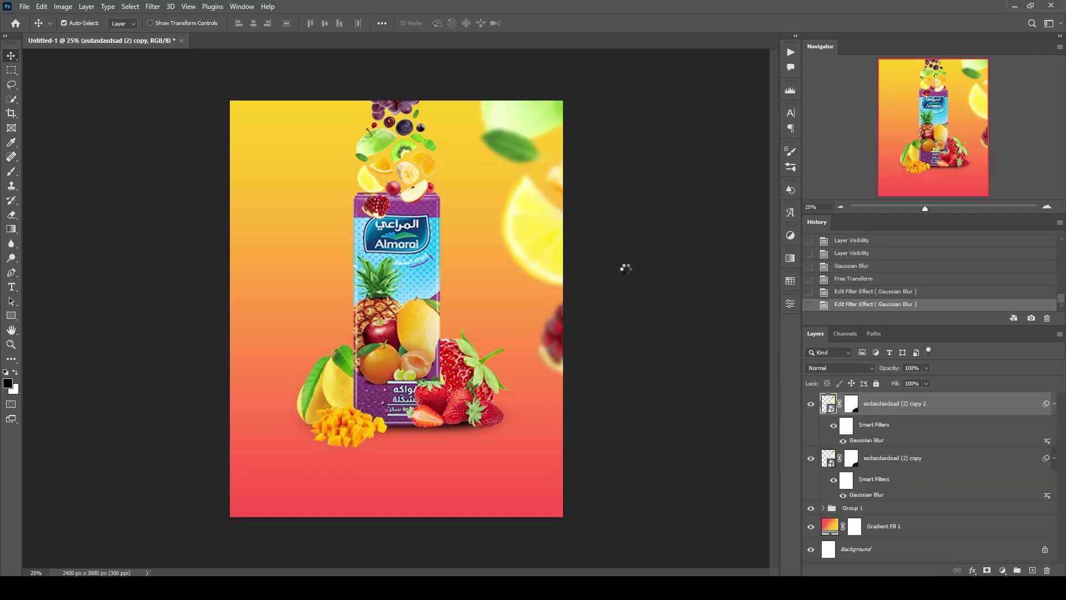
key("ctrl+t")
mouse_move(531, 226)
left_mouse_down()
mouse_move(140, 220)
mouse_move(226, 208)
left_mouse_up()
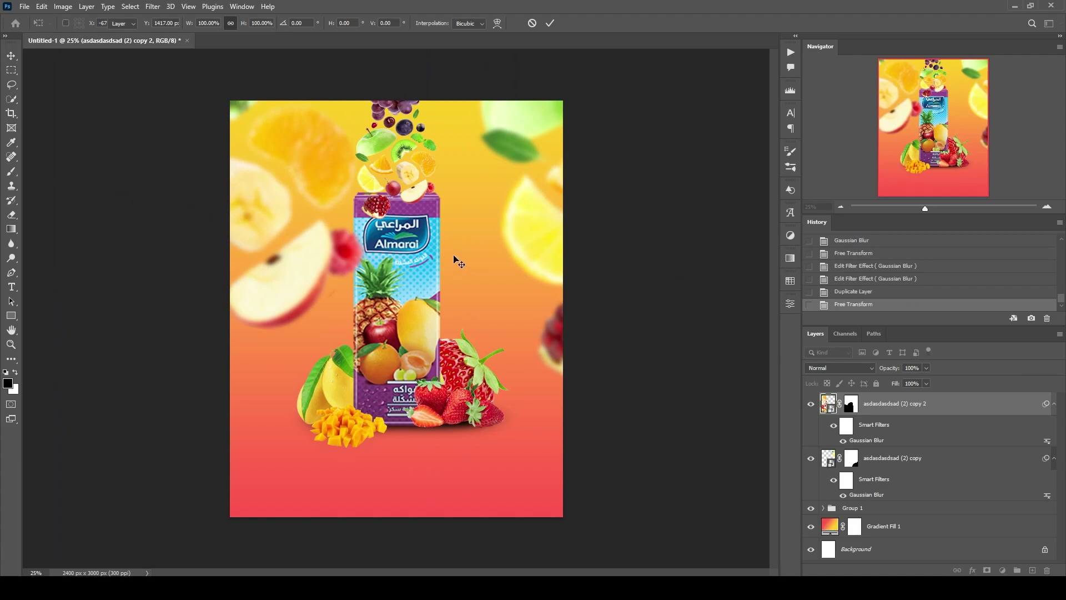
left_click_drag(451, 258, 438, 211)
left_click_drag(261, 291, 259, 210)
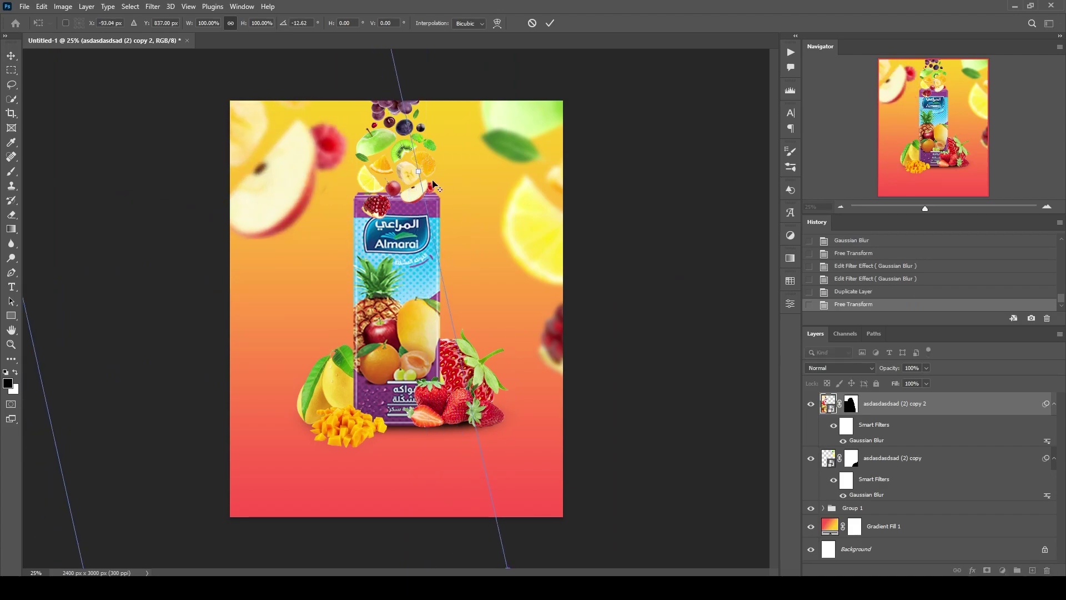
left_click_drag(467, 167, 477, 161)
mouse_move(386, 196)
left_mouse_down()
mouse_move(351, 210)
mouse_move(330, 503)
mouse_move(342, 460)
mouse_move(328, 250)
mouse_move(357, 159)
mouse_move(337, 129)
left_mouse_up()
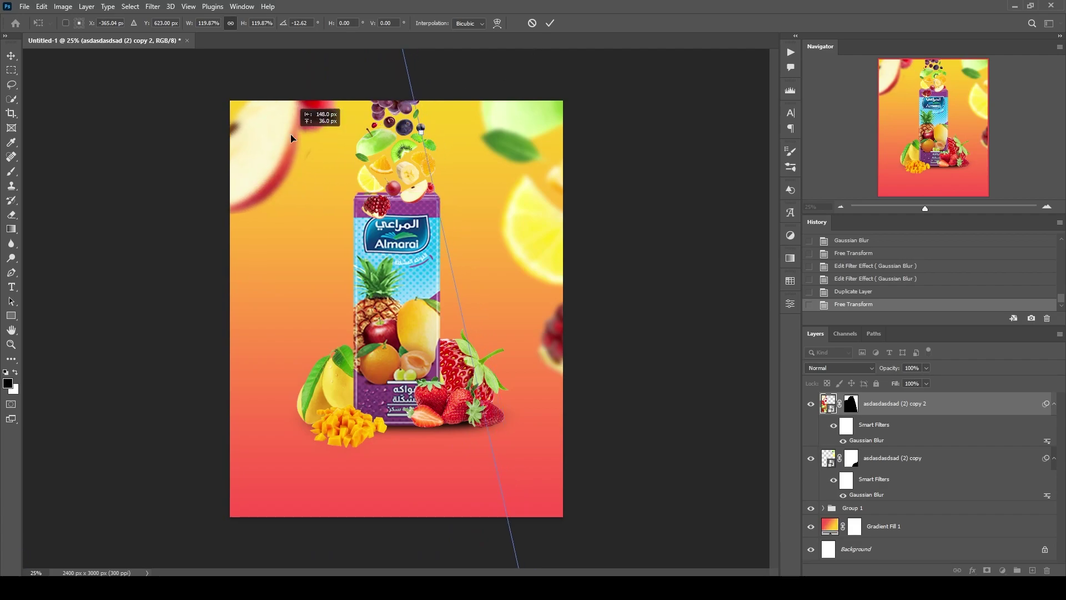
left_click(552, 23)
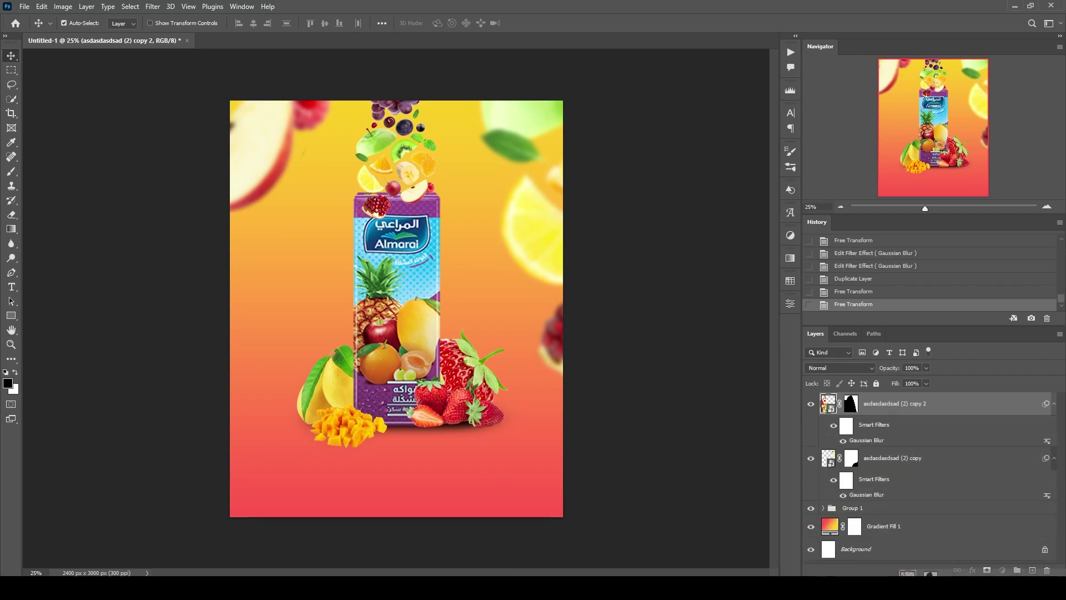
Step: Duplicate the fruit layer again, rotate it and place the blurred pomegranate at the bottom-left
key("ctrl+j")
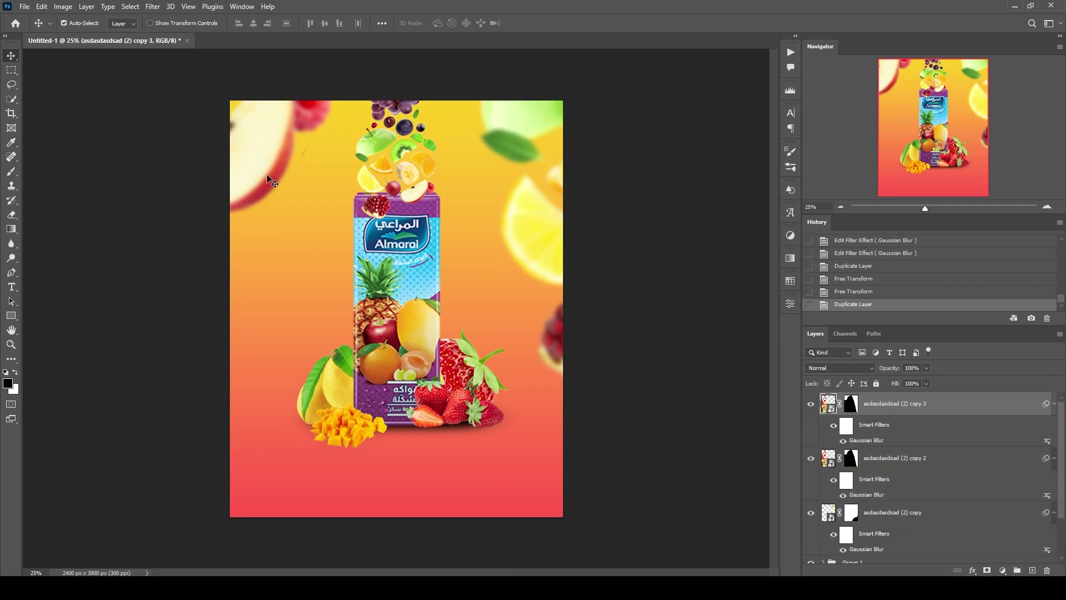
key("ctrl+t")
left_click_drag(266, 150, 325, 561)
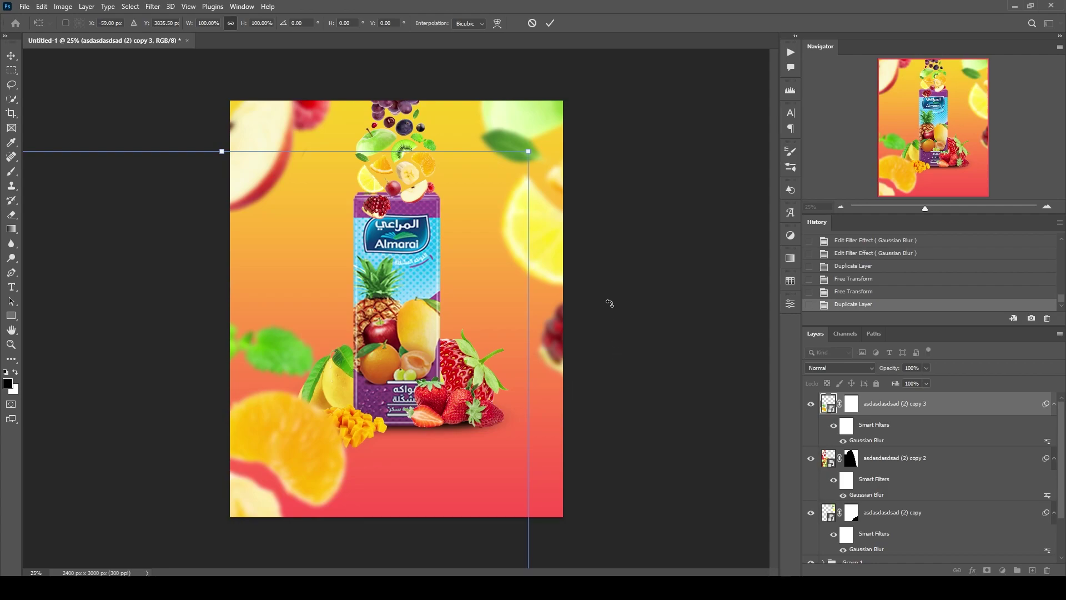
mouse_move(623, 354)
left_mouse_down()
mouse_move(415, 275)
mouse_move(57, 168)
mouse_move(52, 189)
left_mouse_up()
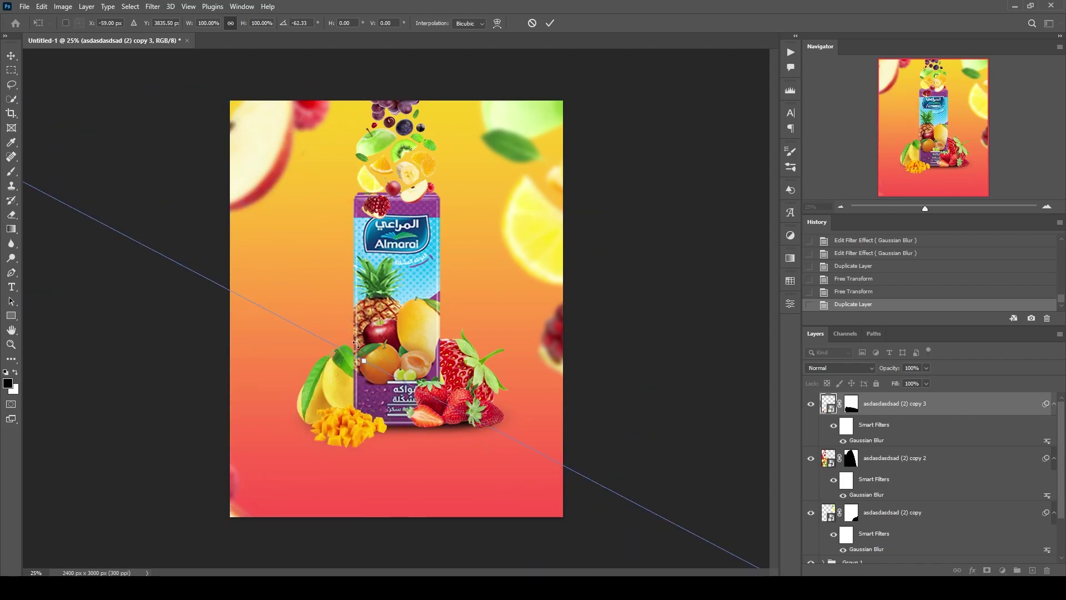
left_click_drag(378, 389, 478, 388)
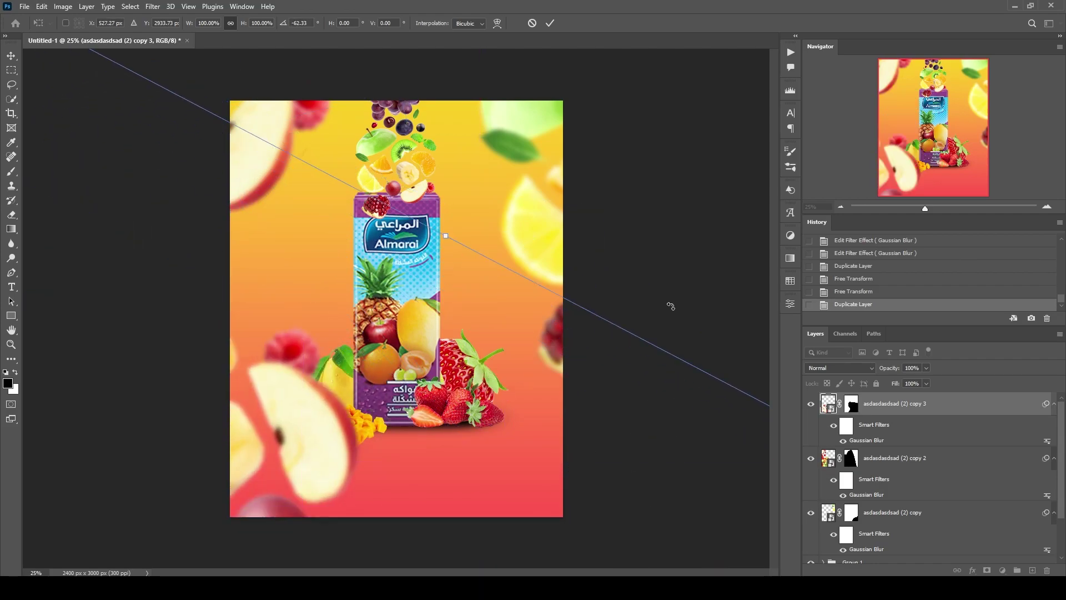
mouse_move(671, 305)
left_mouse_down()
mouse_move(287, 195)
mouse_move(347, 192)
left_mouse_up()
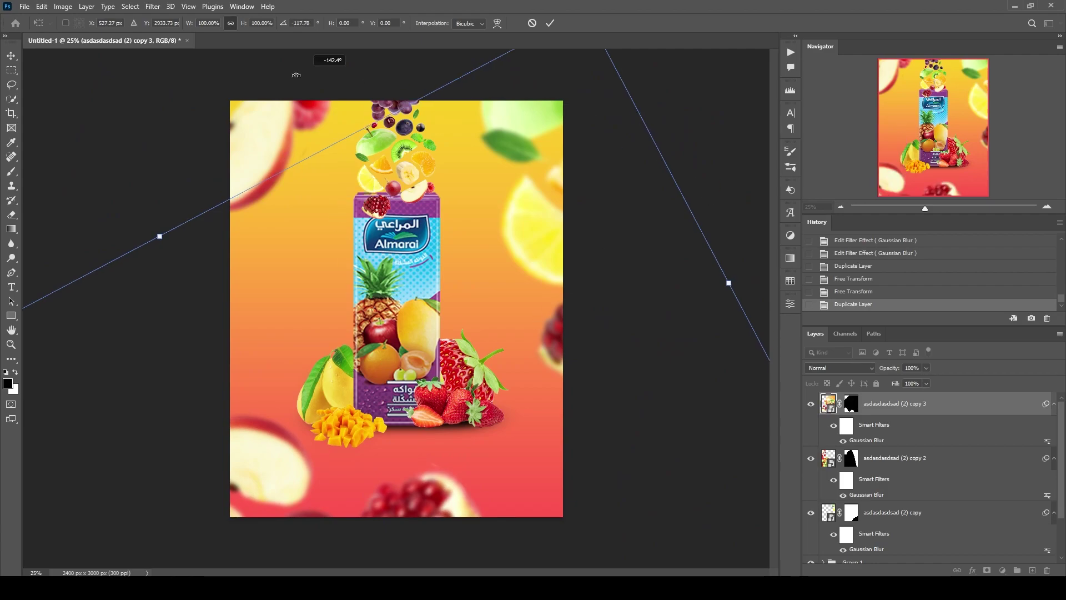
left_click_drag(326, 64, 552, 171)
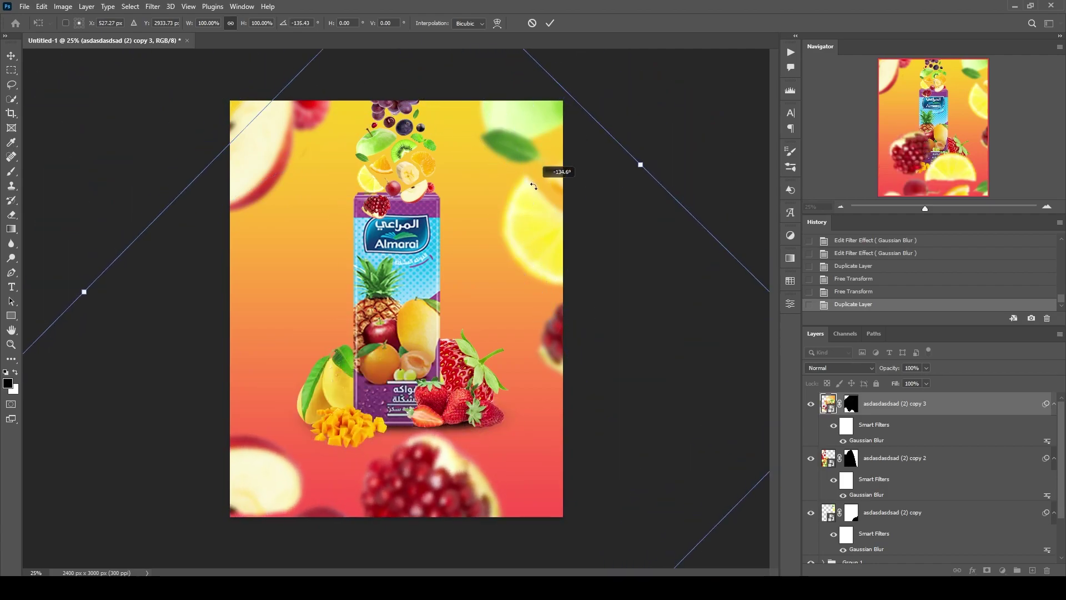
left_click_drag(423, 341, 404, 365)
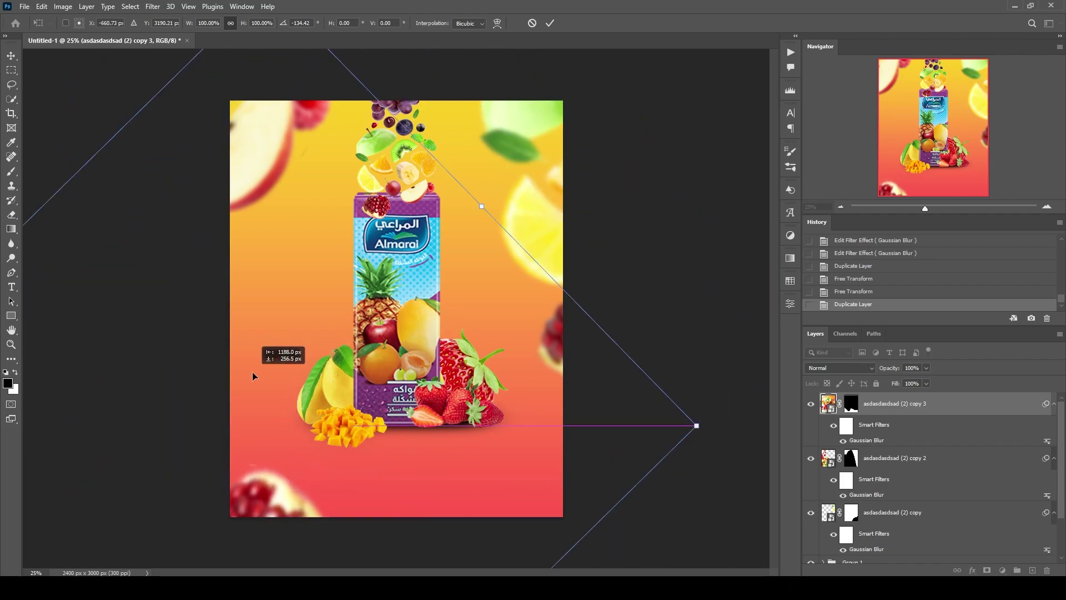
left_click_drag(404, 365, 252, 372)
left_click(550, 22)
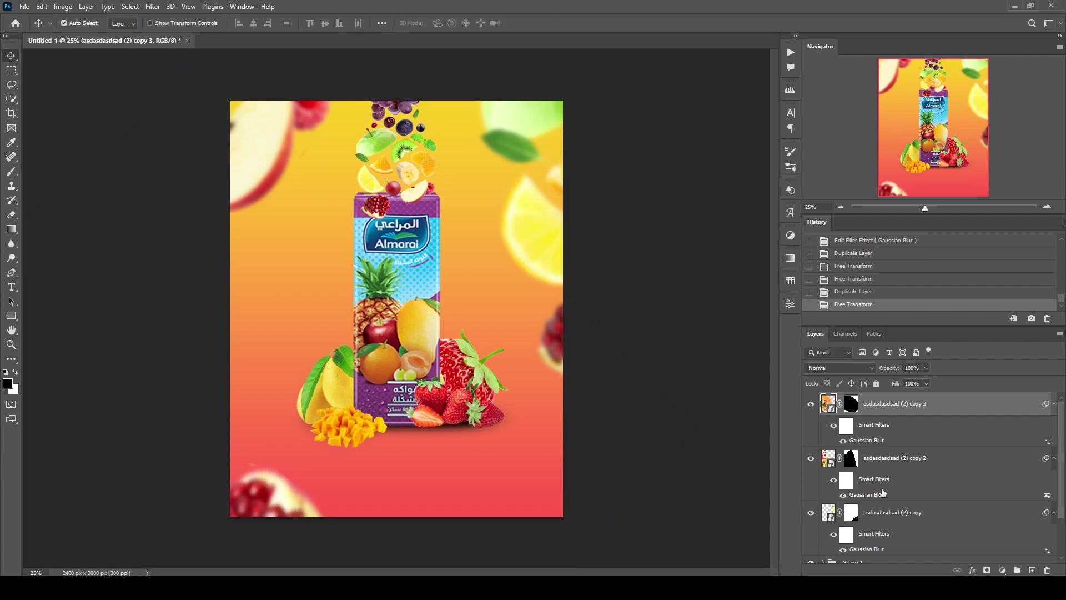
Step: Change the second fruit copy's Gaussian Blur smart filter radius to 18 px
double_click(876, 495)
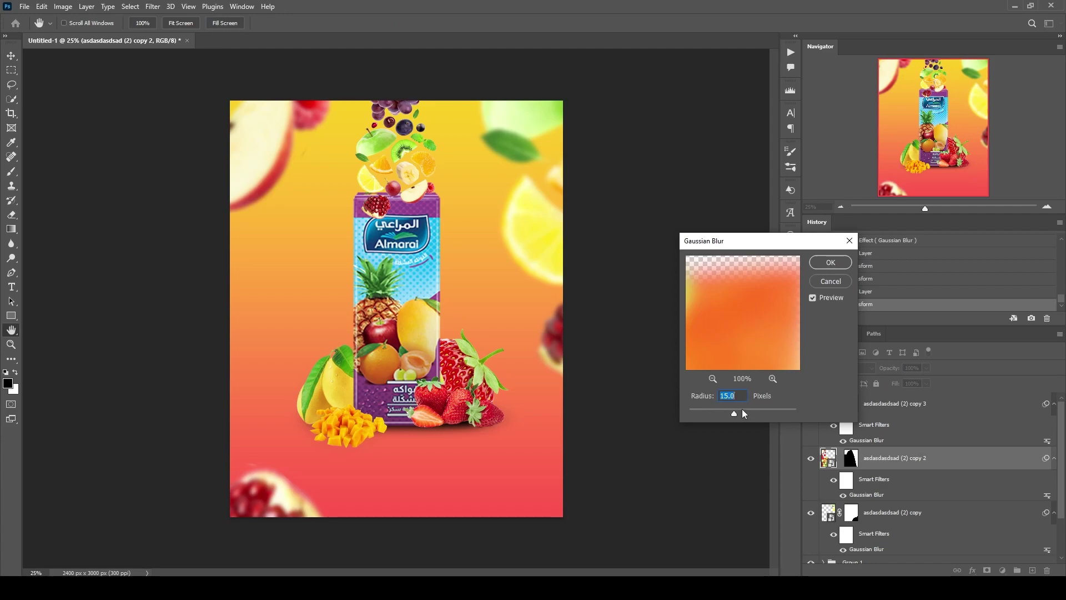
left_click(743, 411)
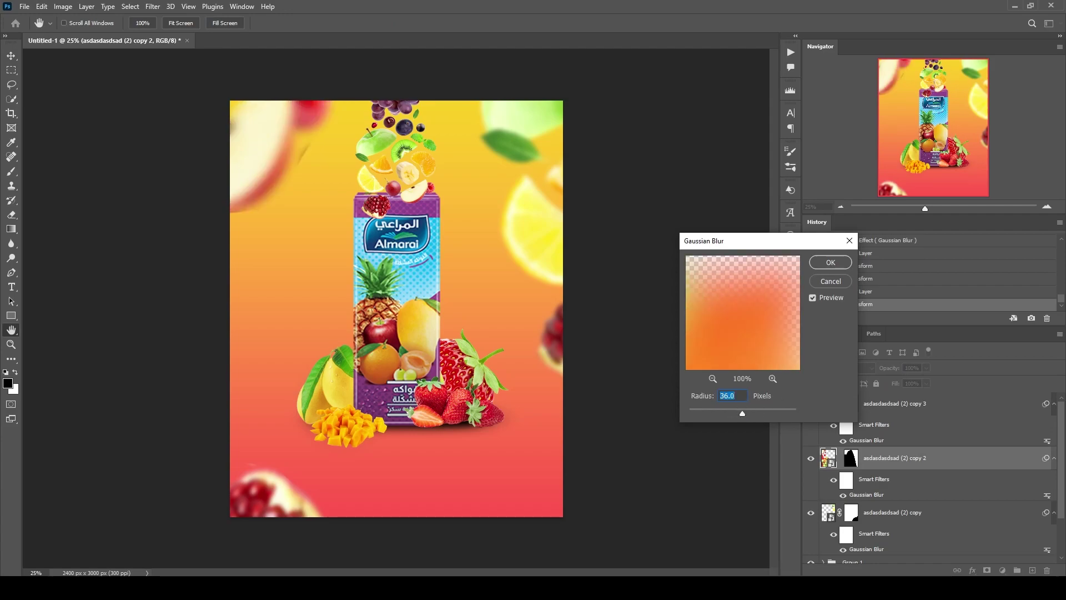
type("20")
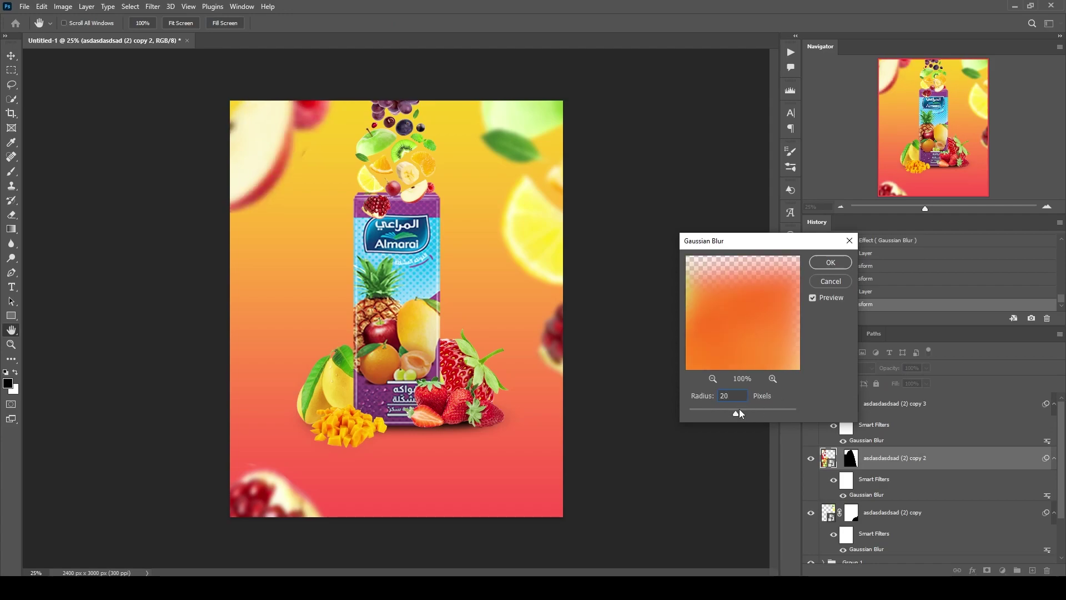
key("BackSpace")
key("BackSpace")
type("15")
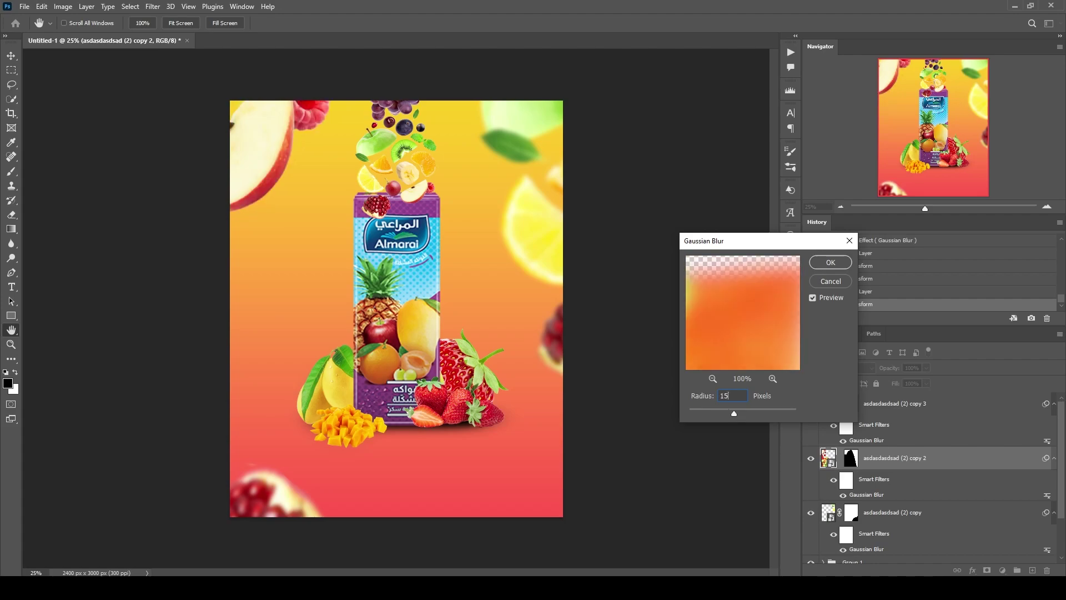
key("BackSpace")
type("8")
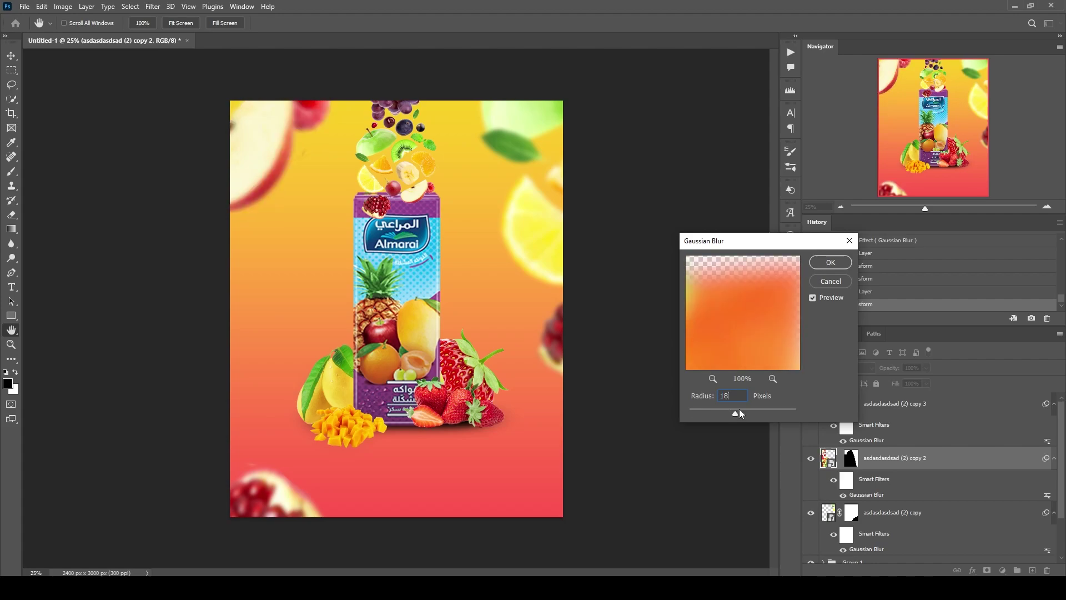
key("Return")
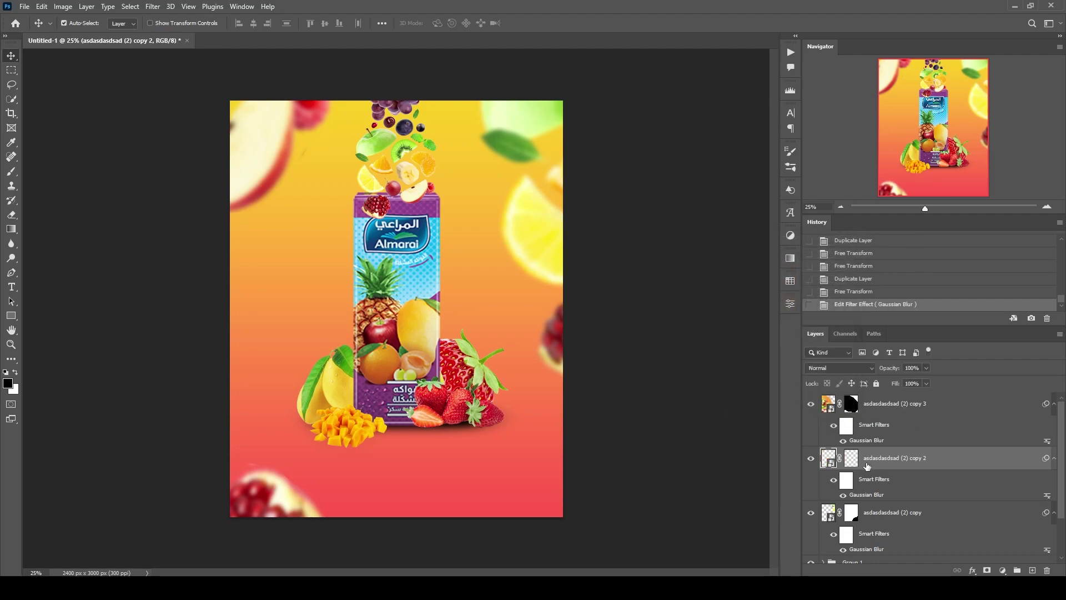
Step: Paint black on the second fruit copy's mask to hide part of it, then shift it left
left_click(13, 171)
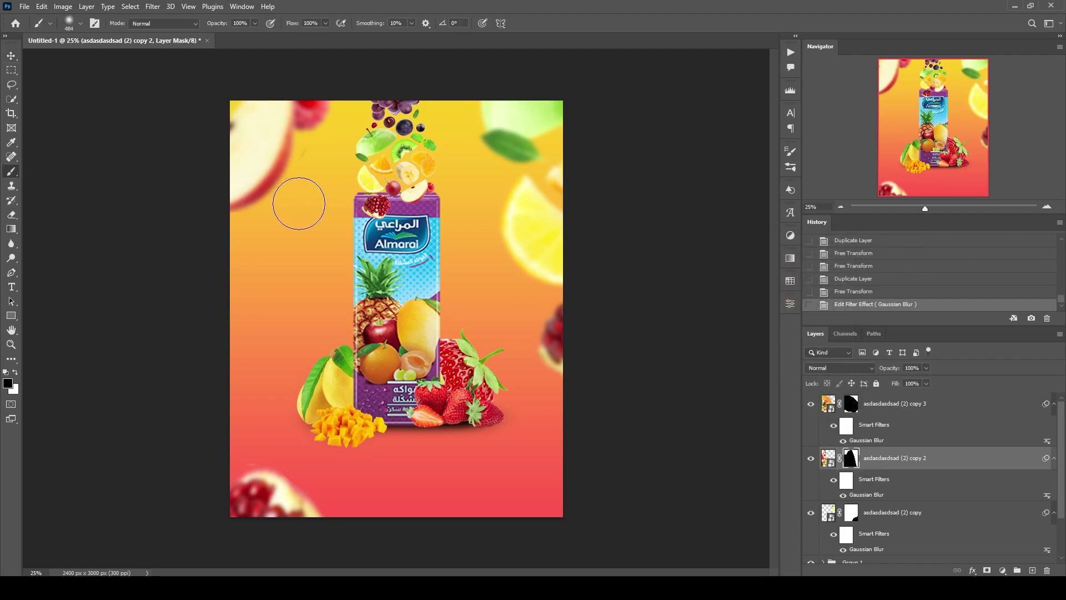
mouse_move(323, 161)
left_mouse_down()
mouse_move(319, 185)
mouse_move(318, 164)
left_mouse_up()
left_click(11, 56)
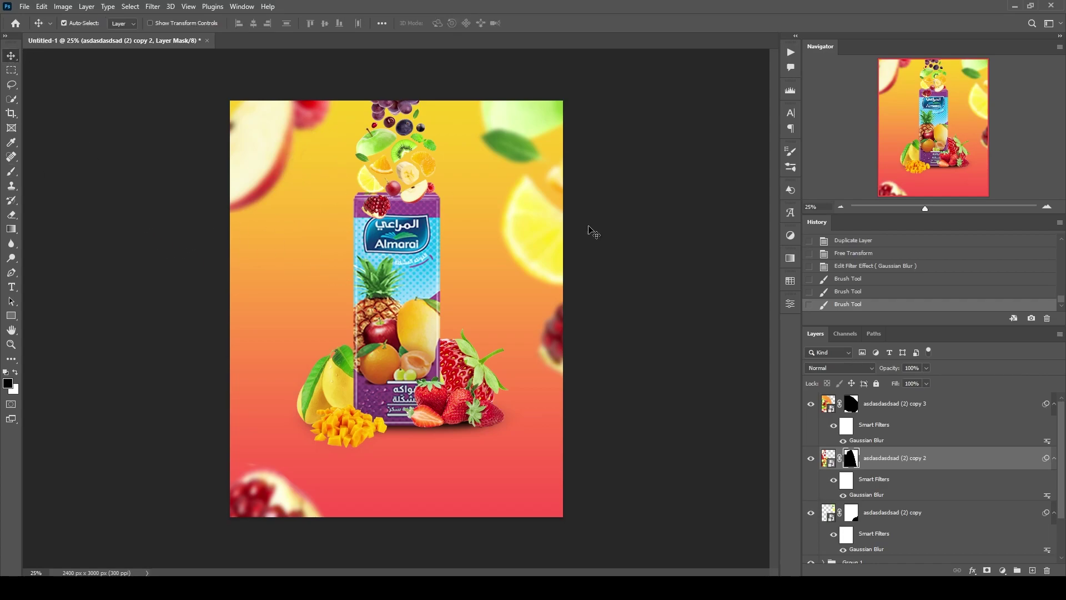
key("ctrl+t")
left_click_drag(389, 139, 367, 139)
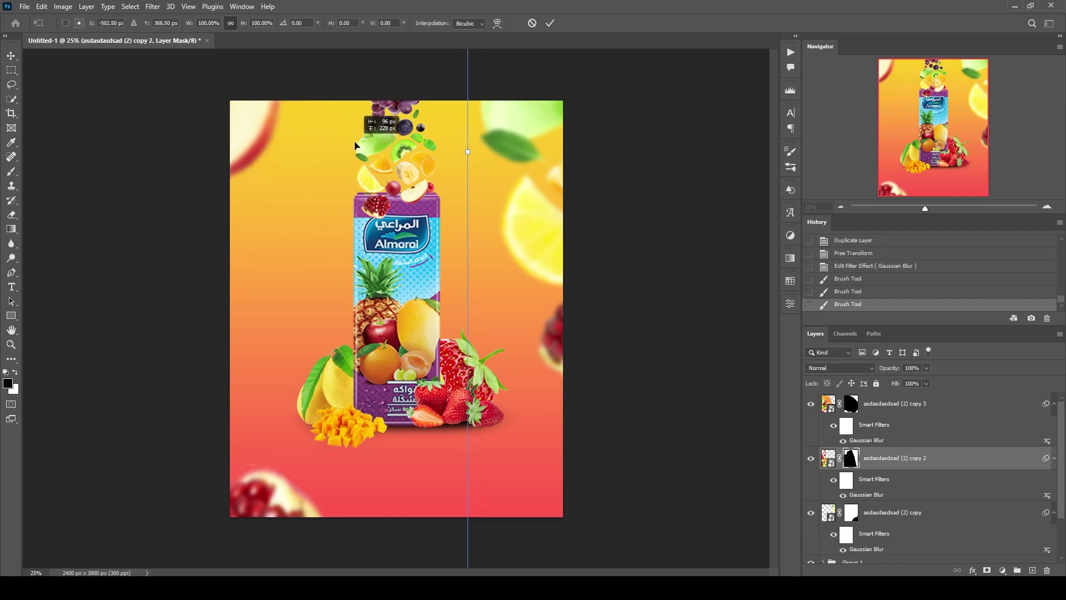
left_click(551, 24)
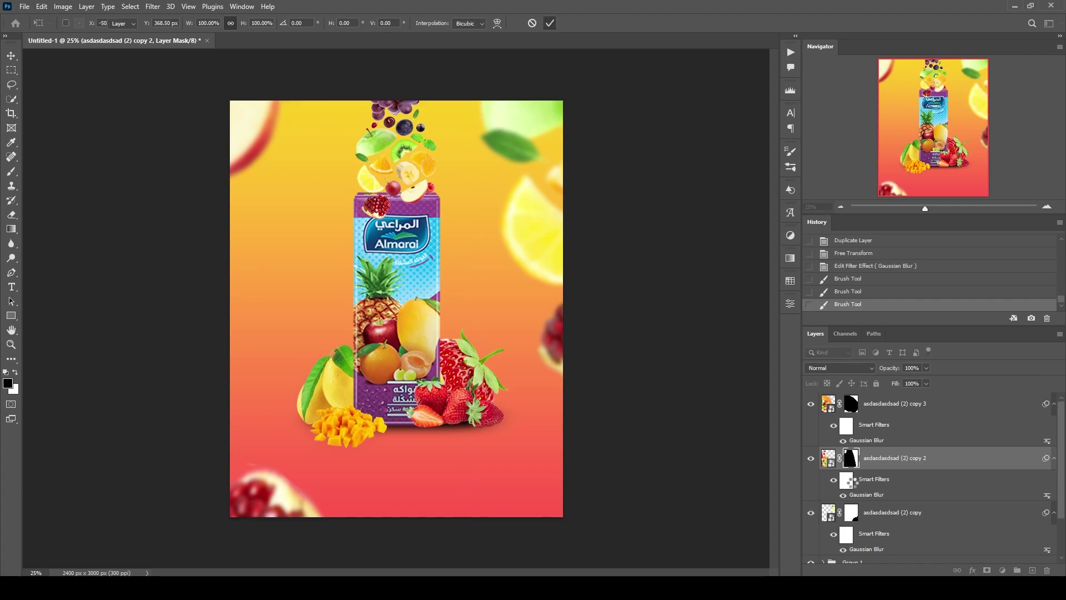
Step: Shift the first blurred fruit copy slightly to the right
left_click(908, 512)
key("ctrl+t")
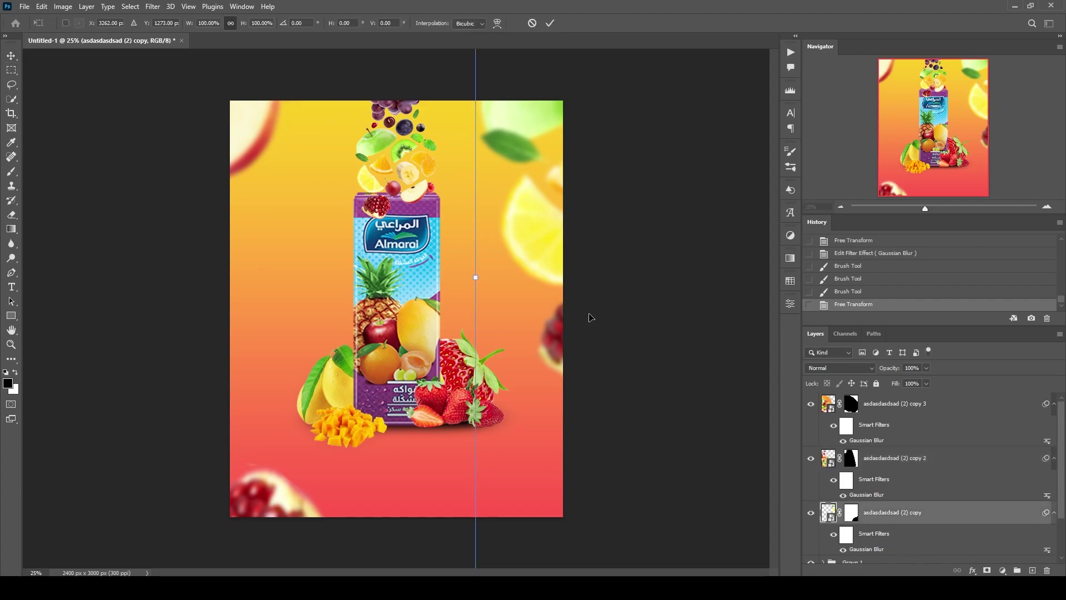
left_click_drag(593, 280, 605, 280)
key("Return")
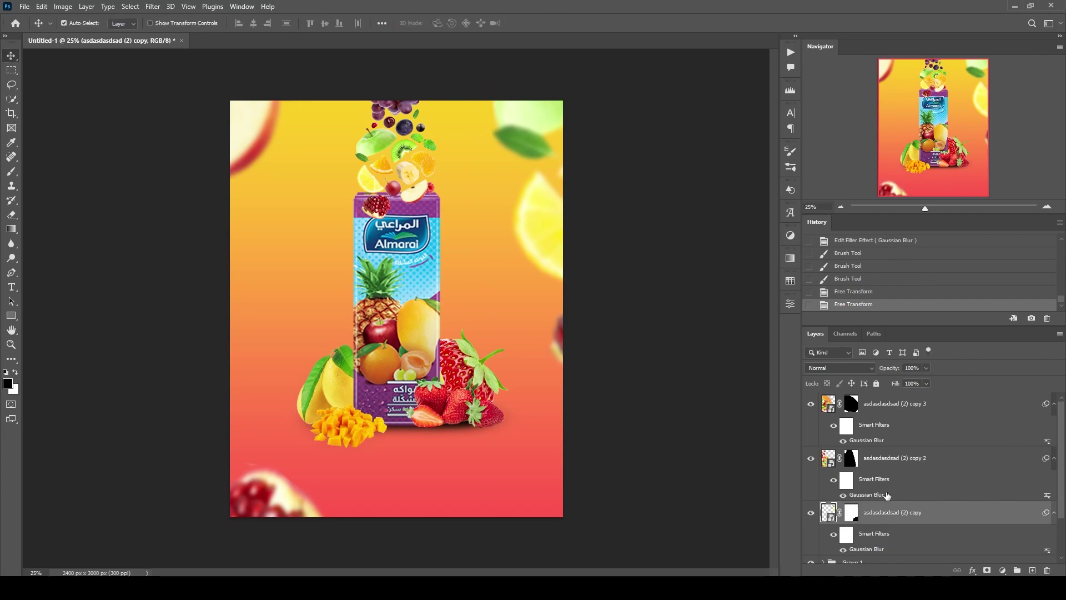
left_click(889, 413)
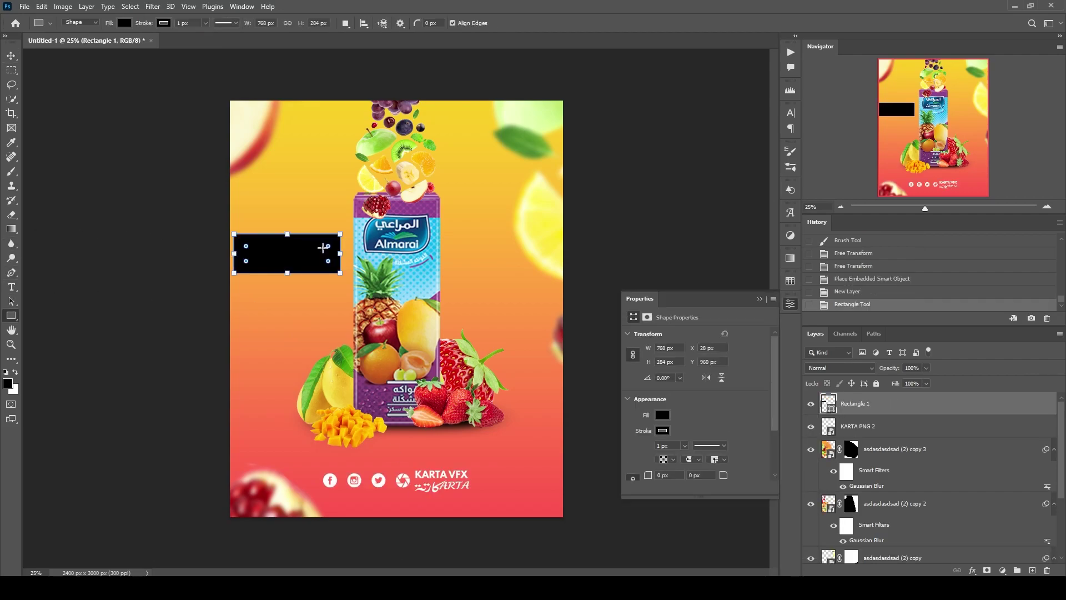
Step: Round the rectangle into a pill and fill it with the first Purples gradient preset
left_click_drag(328, 246, 302, 253)
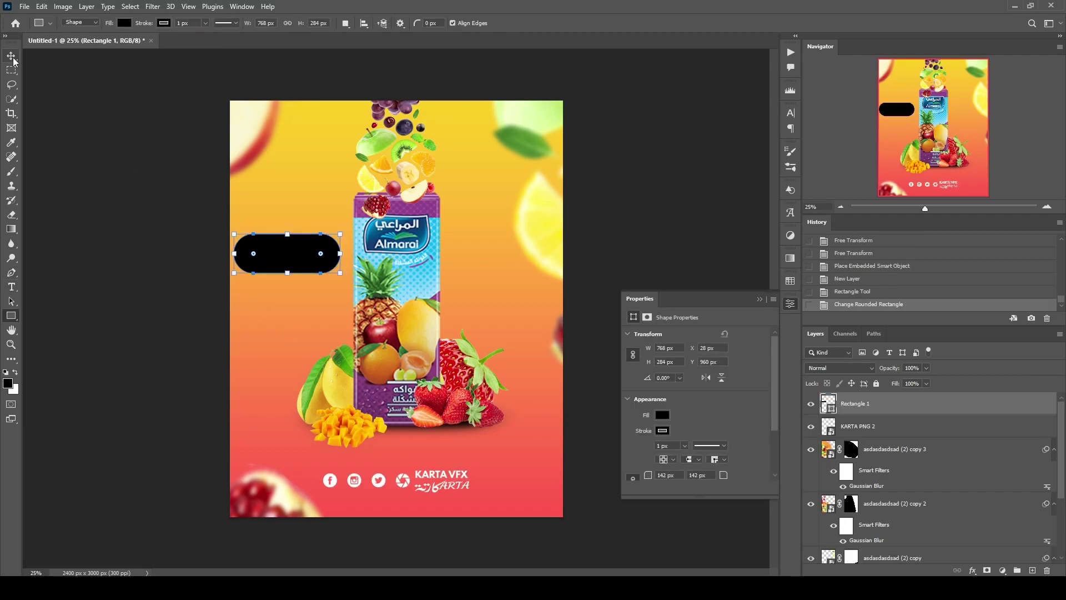
left_click(789, 260)
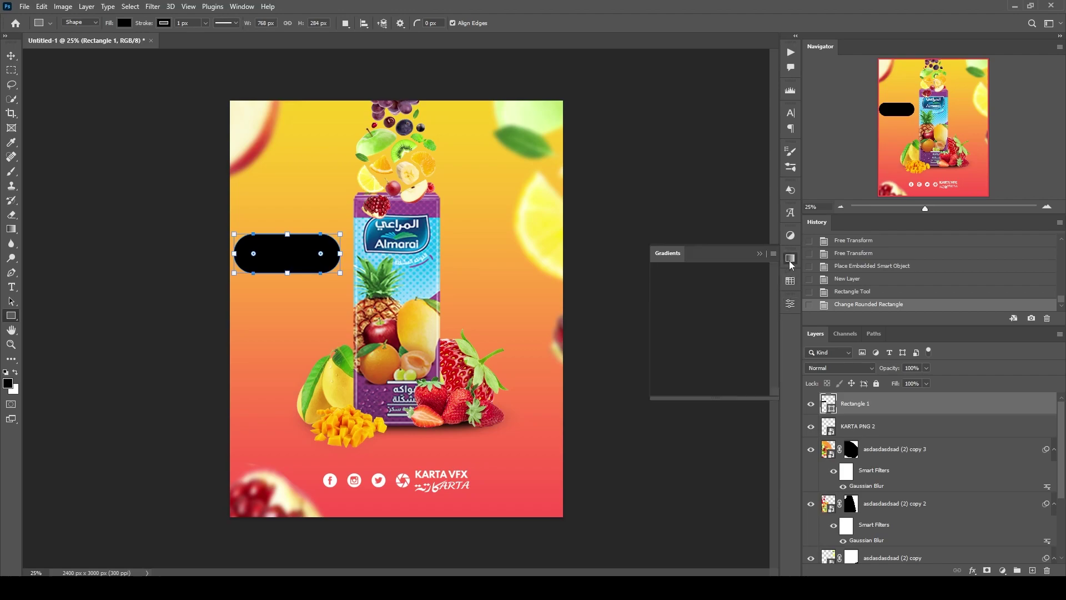
left_click(707, 323)
left_click(704, 358)
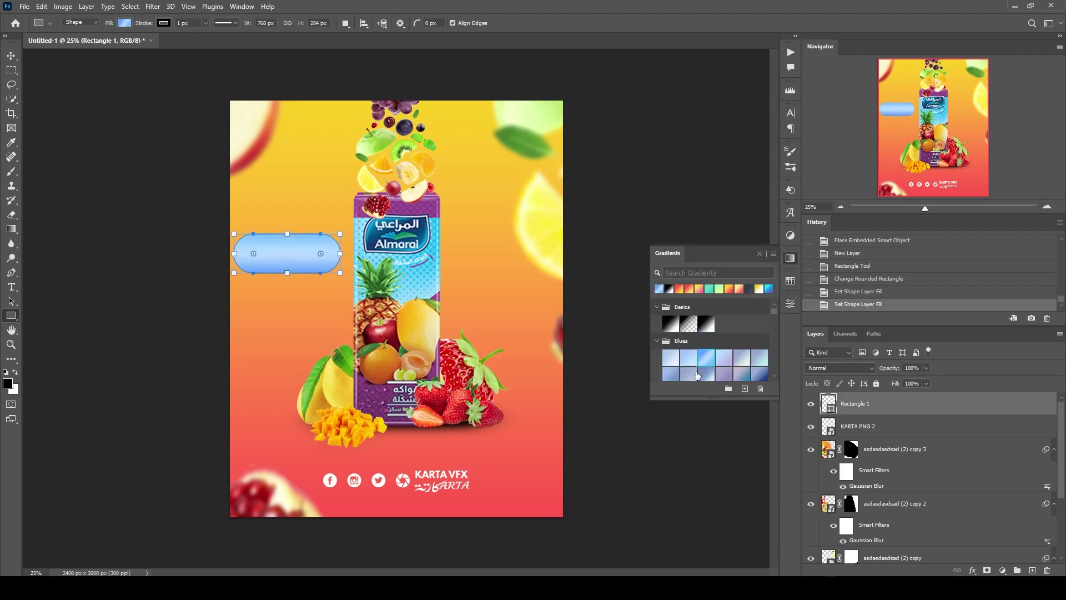
scroll(703, 376, "down", 1)
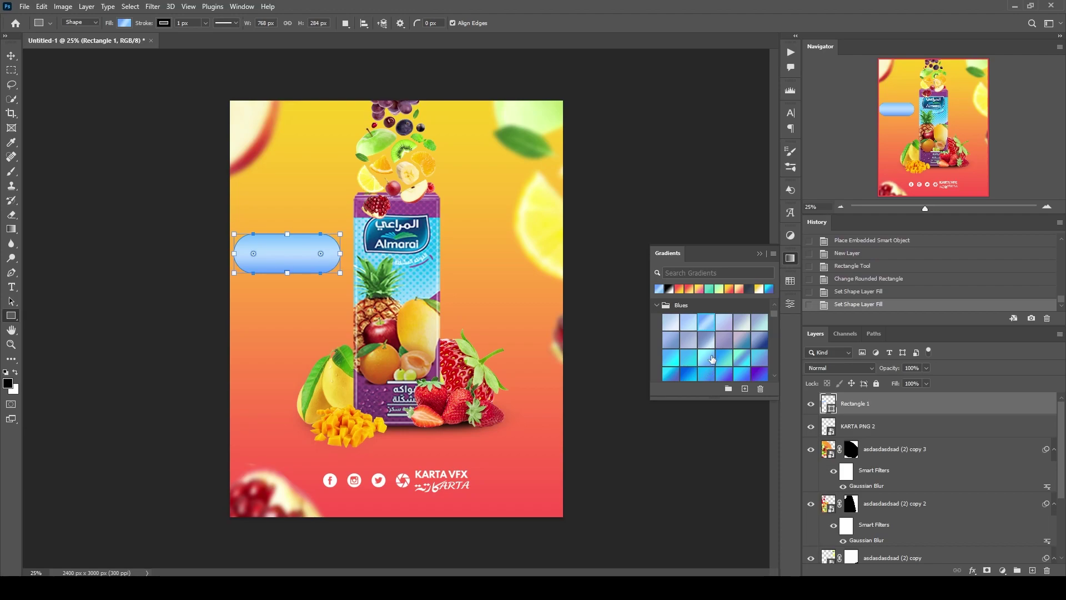
left_click(689, 374)
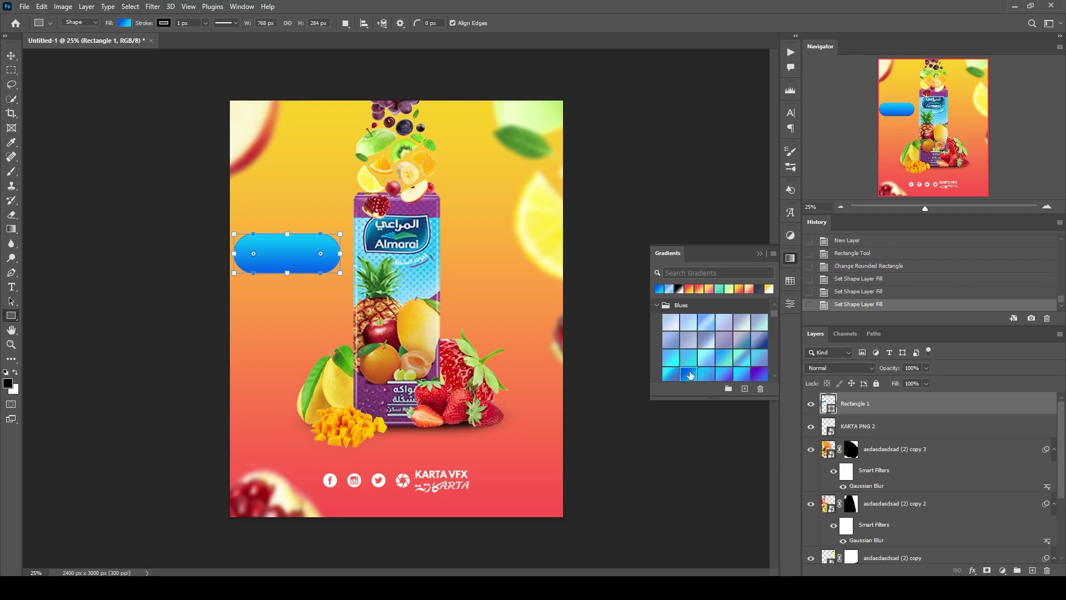
scroll(712, 378, "down", 1)
scroll(711, 378, "down", 2)
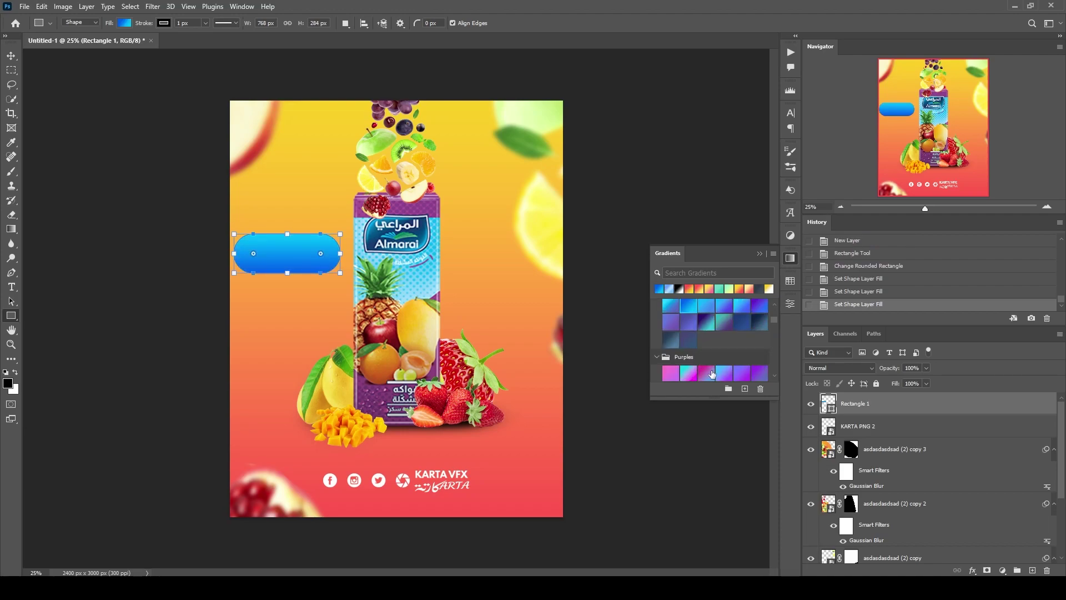
scroll(711, 378, "down", 3)
scroll(711, 378, "down", 2)
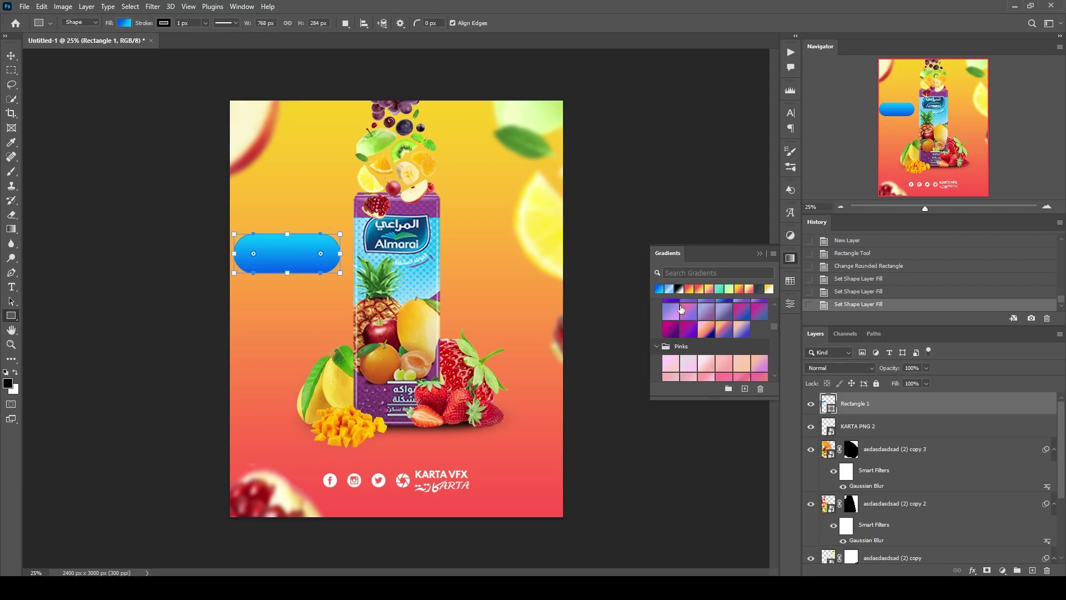
left_click(680, 309)
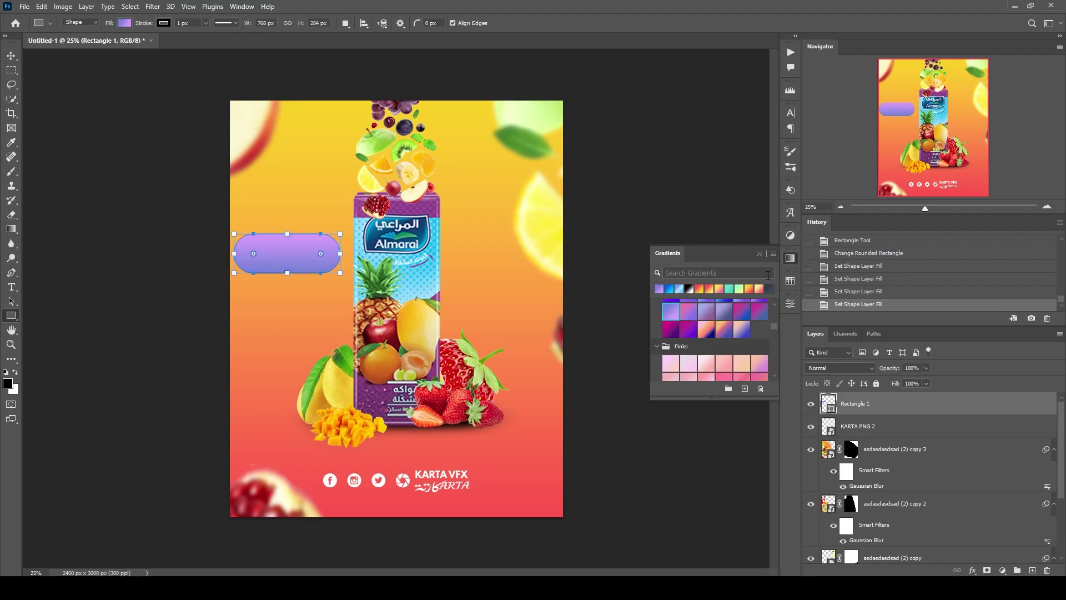
left_click(790, 258)
Step: Set the pill shape's stroke to No Color
left_click(11, 56)
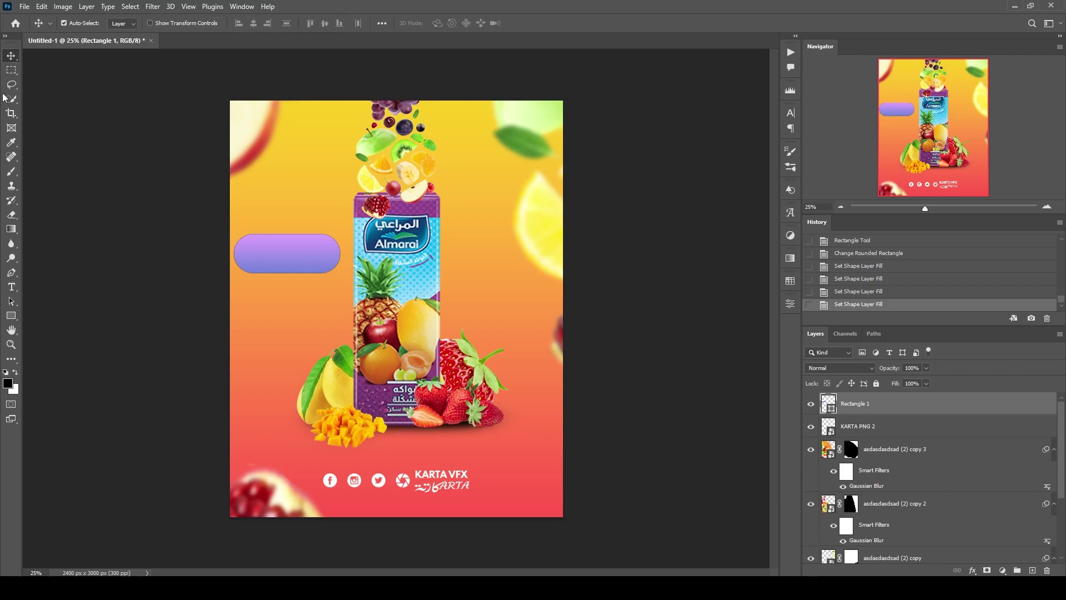
left_click(790, 304)
left_click(662, 430)
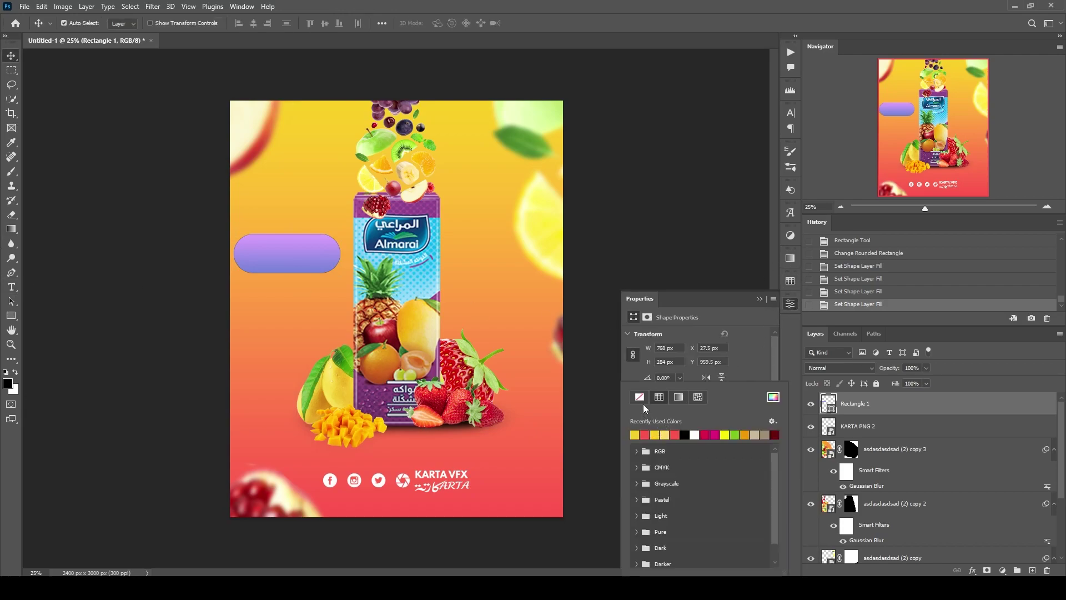
left_click(641, 399)
left_click(739, 347)
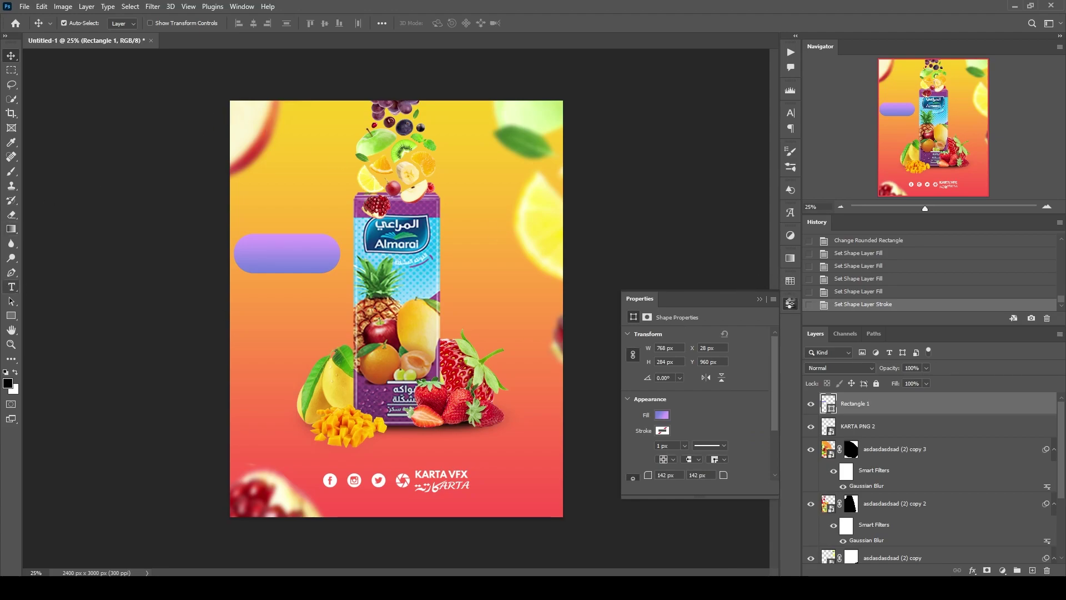
Step: Commit the resized Arabic text 'متوفر الان' and nudge it right and down onto the pill
left_click(759, 299)
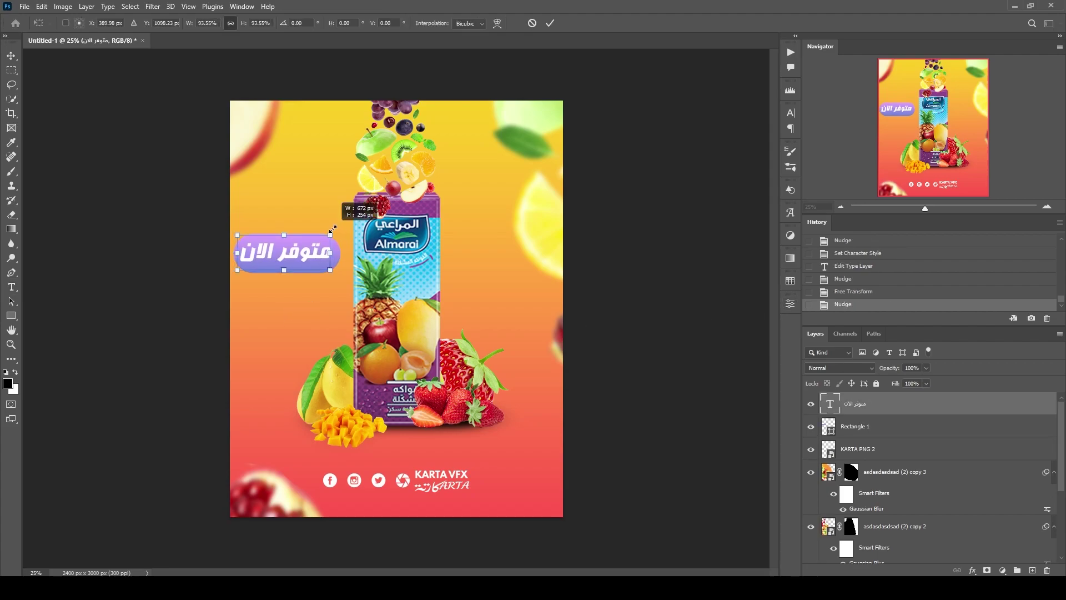
left_click(553, 22)
key("Right")
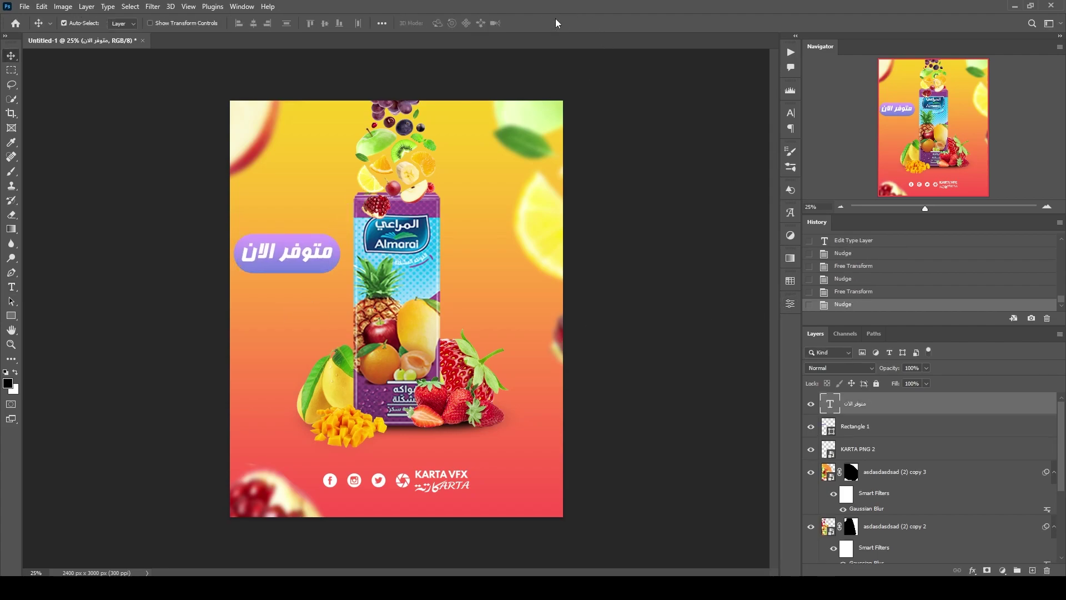
key("Right")
key("Right")
key("Right")
key("Down")
key("Down")
Step: On a new layer, stamp an arrow-shaped brush tip below the purple pill pointing at the carton
left_click(1034, 572)
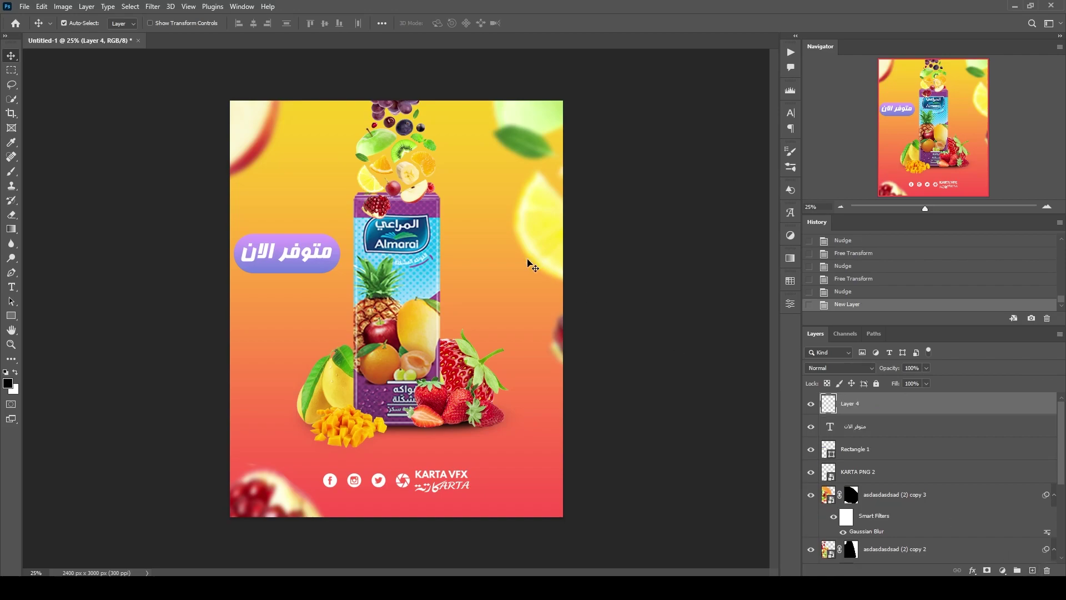
left_click(11, 171)
left_click(790, 152)
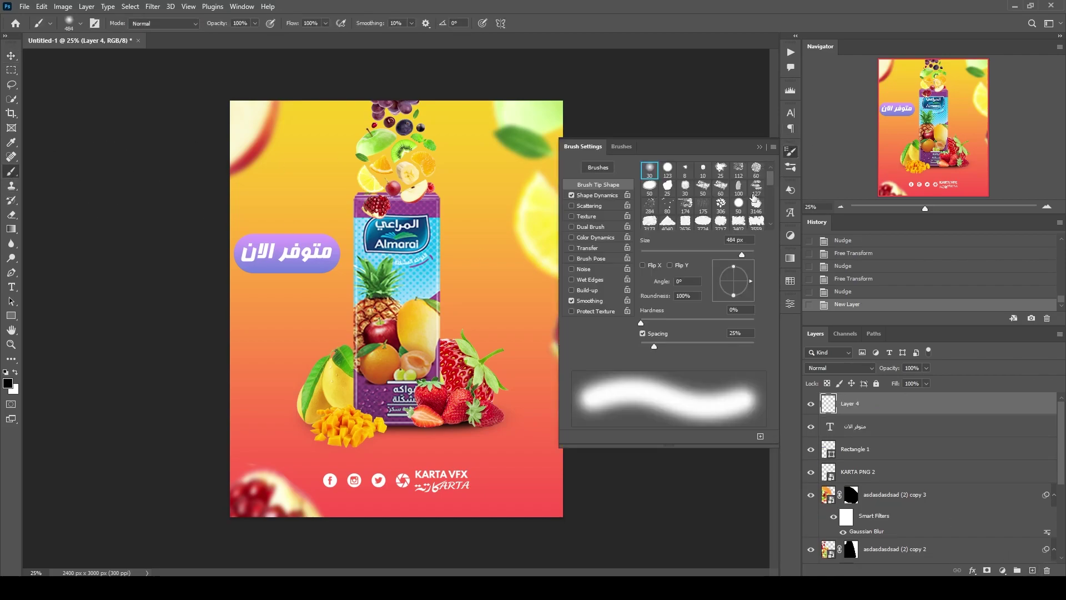
left_click(739, 191)
left_click_drag(740, 255, 741, 255)
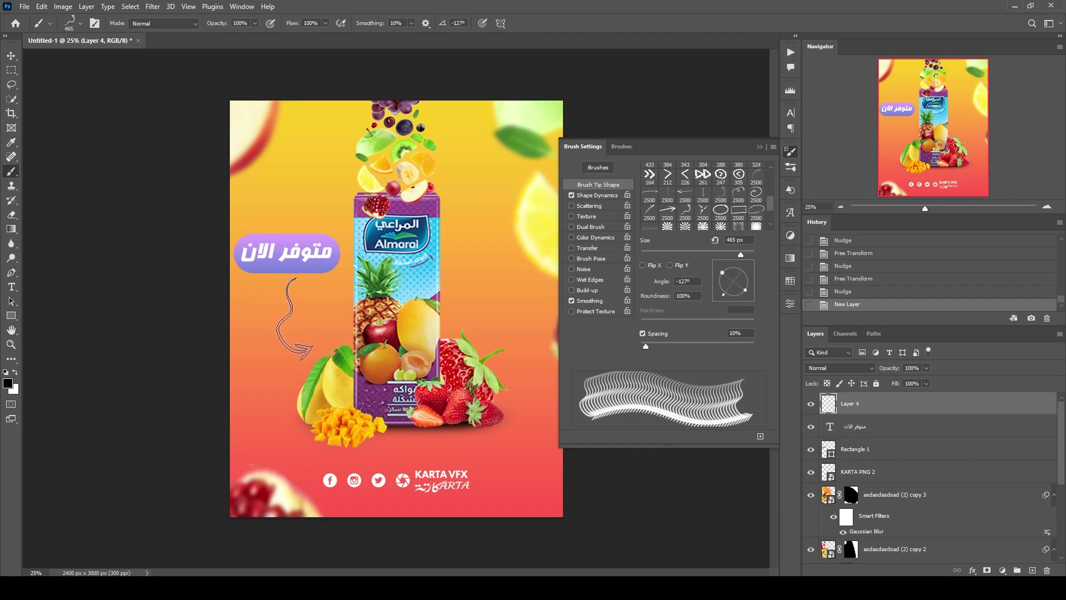
left_click(293, 317)
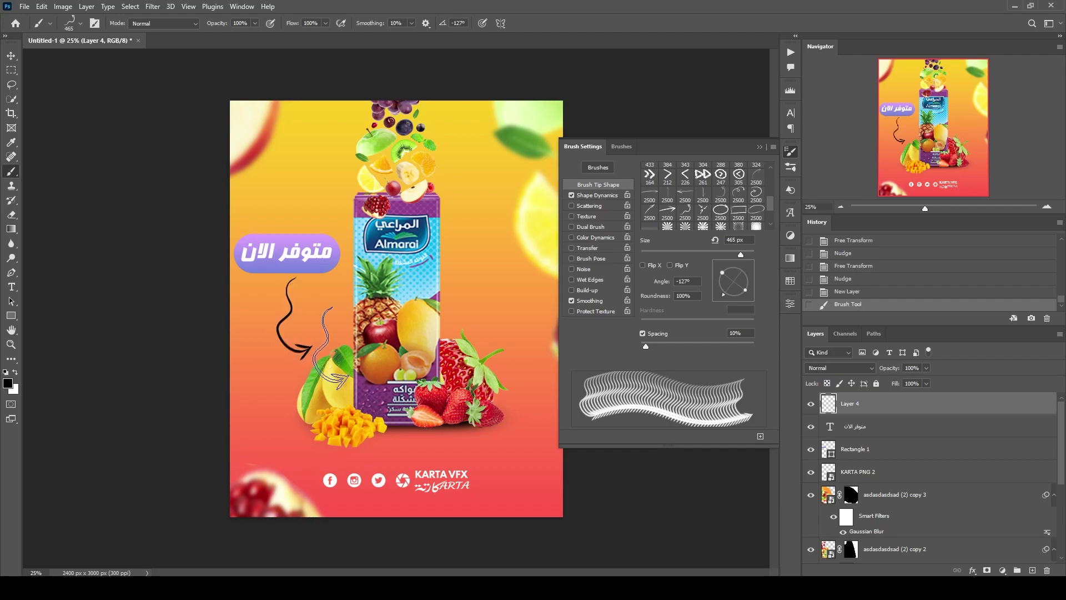
left_click(793, 153)
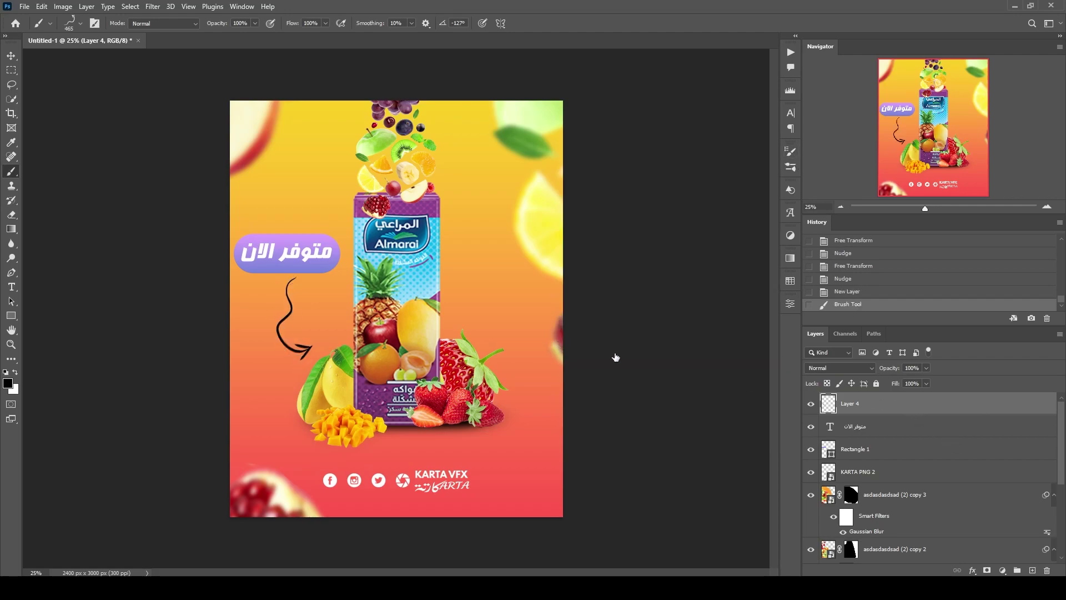
Step: Give the arrow layer a white Color Overlay
double_click(916, 404)
left_click(661, 429)
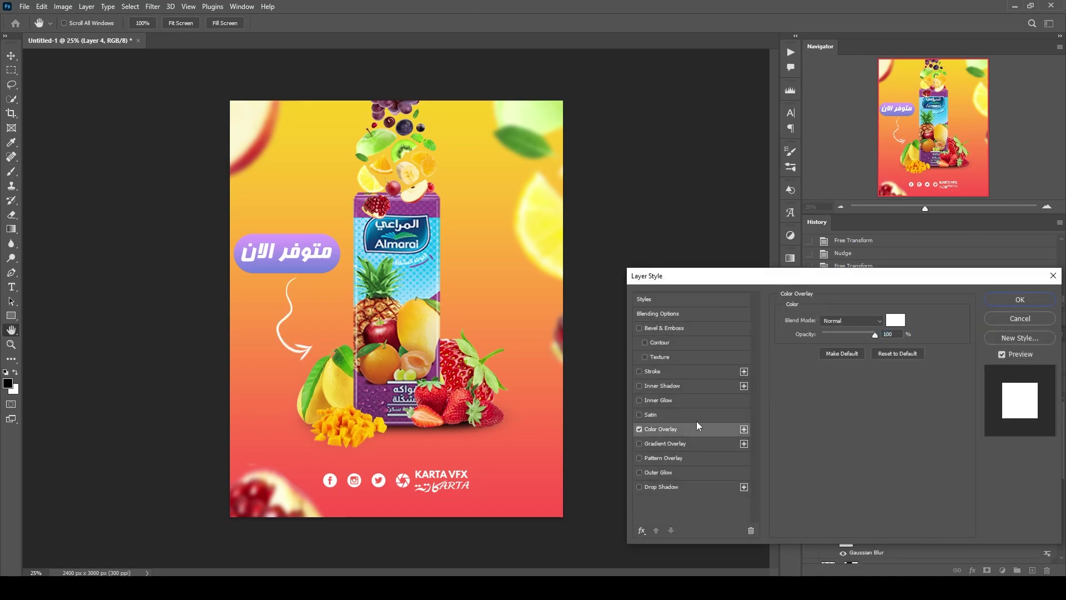
key("Return")
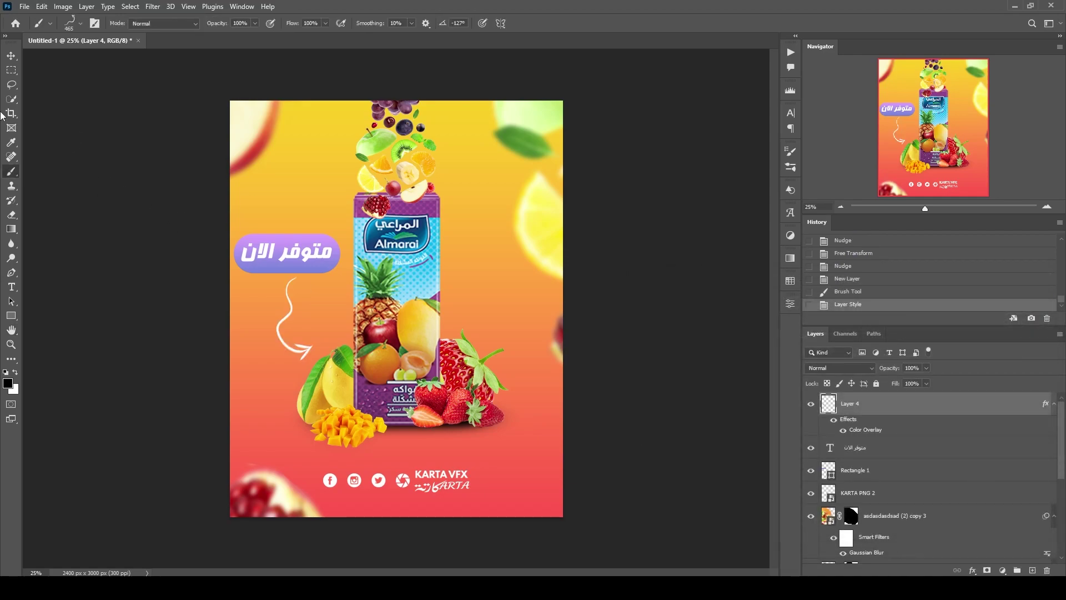
Step: Nudge the arrow up slightly and move its layer below KARTA PNG 2
left_click(11, 56)
key("Left")
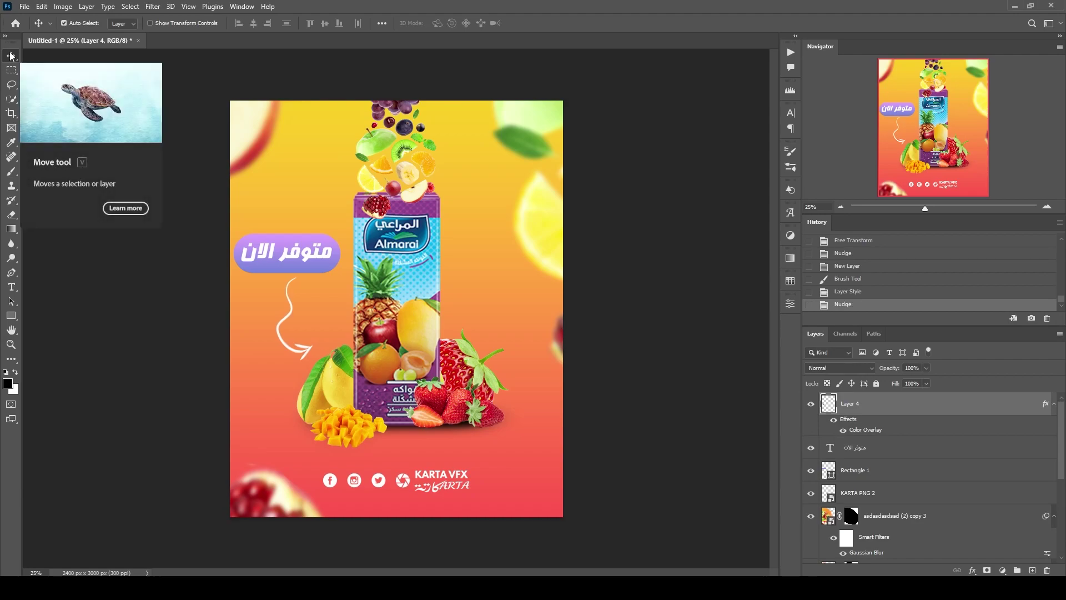
key("shift+Up")
key("shift+Up")
key("shift+Up")
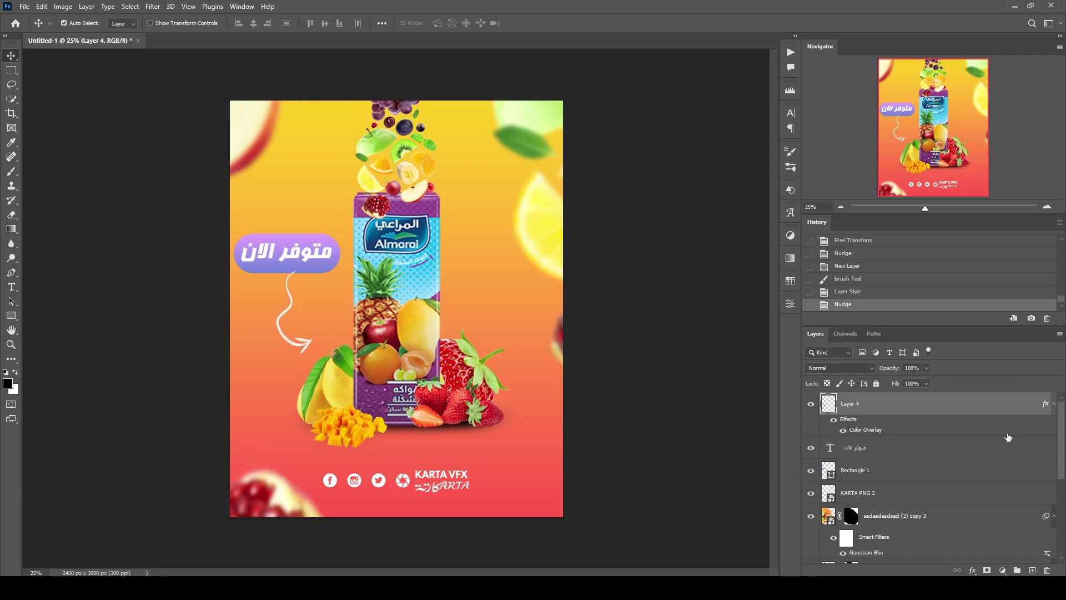
left_click(1053, 404)
left_click_drag(873, 408, 881, 480)
key("Up")
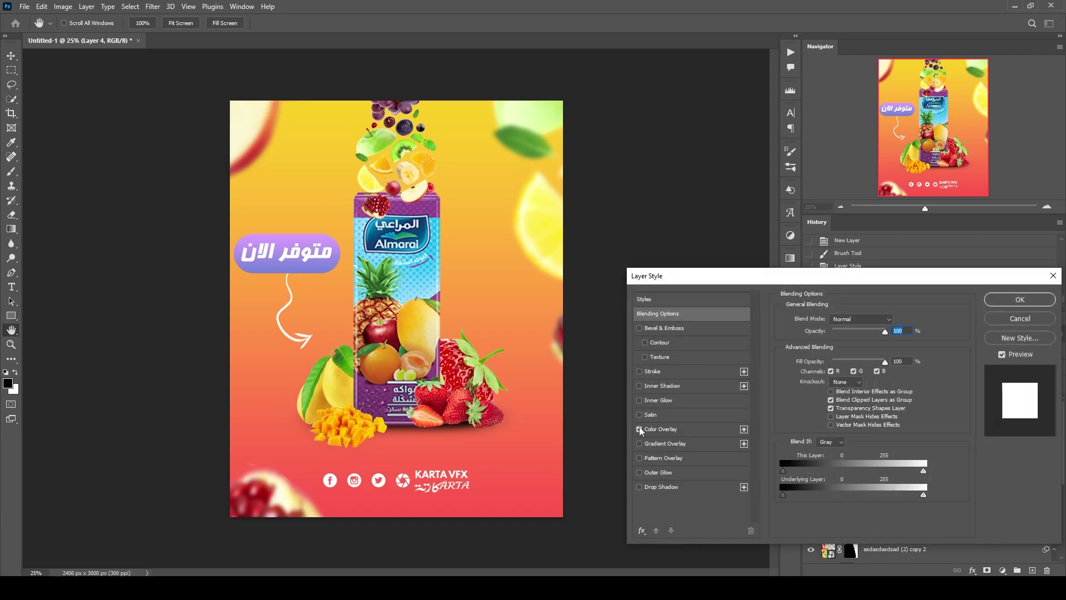
Step: Add a Gradient Overlay to the arrow with the pill's purple as the right stop
left_click(661, 443)
left_click(844, 344)
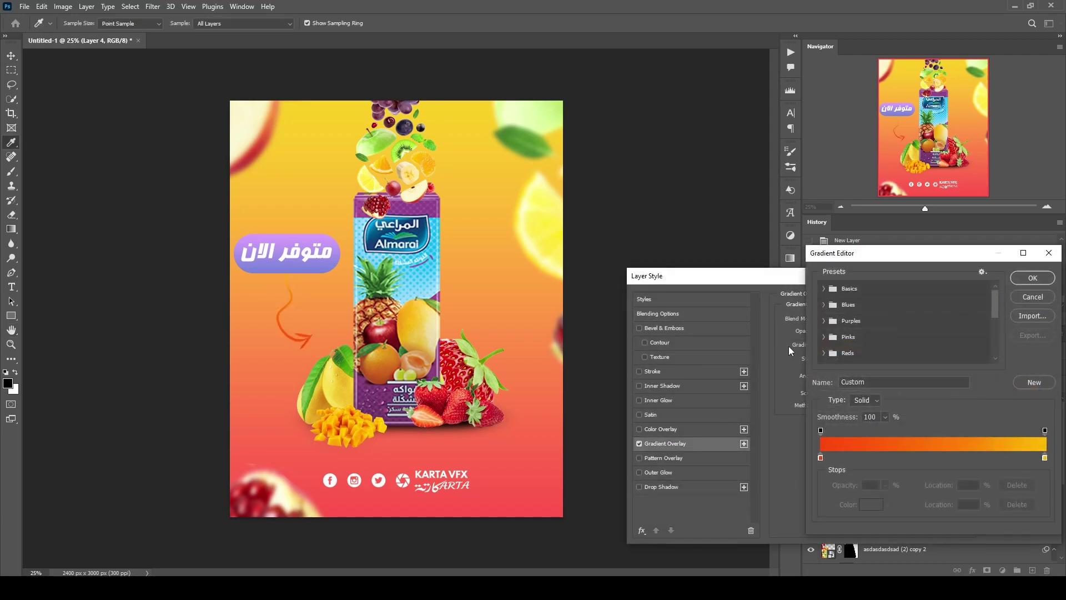
left_click(1045, 459)
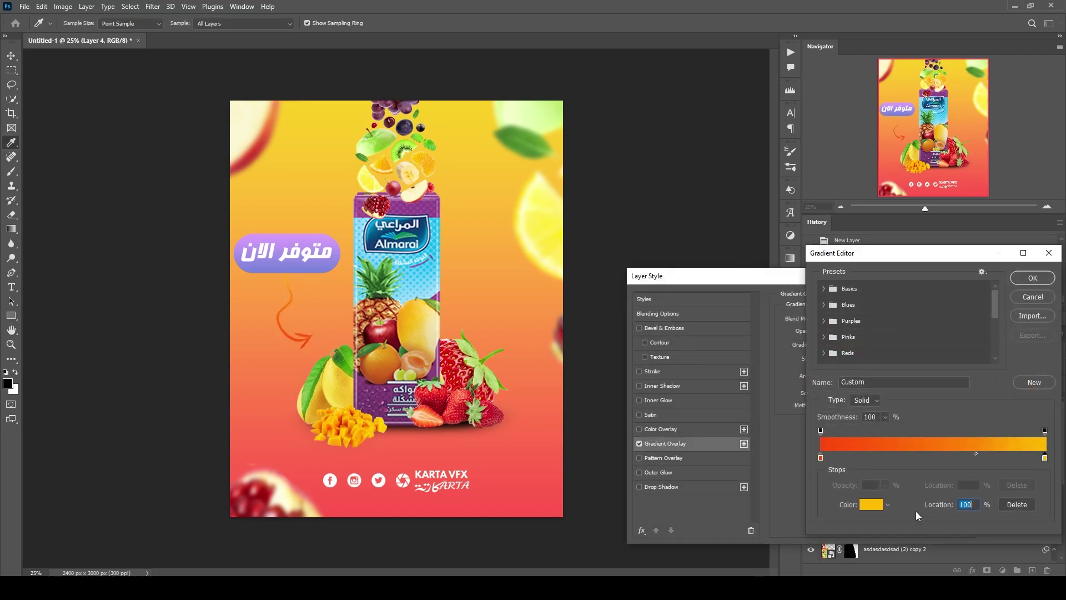
left_click(309, 268)
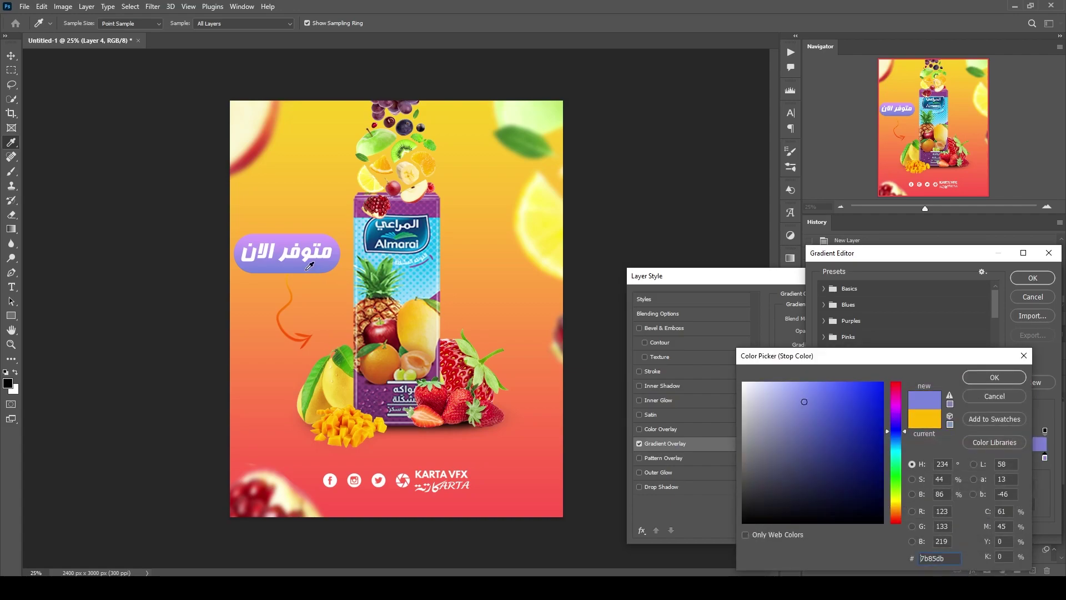
key("Return")
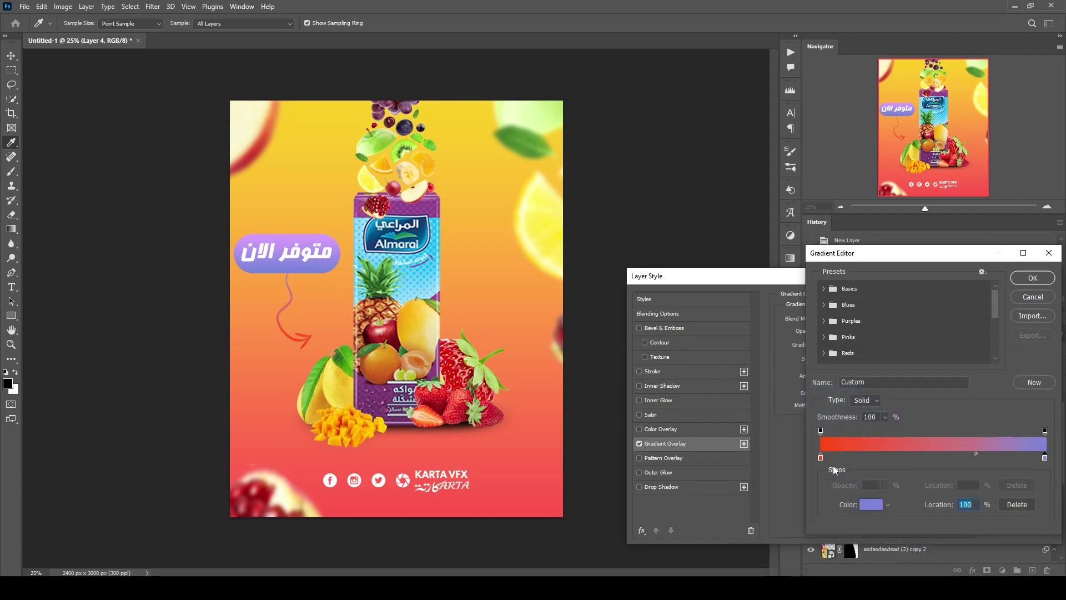
Step: Set the left gradient stop to the strawberry's red, leaving the drop shadow off
left_click(821, 457)
left_click(864, 504)
type("ffffff")
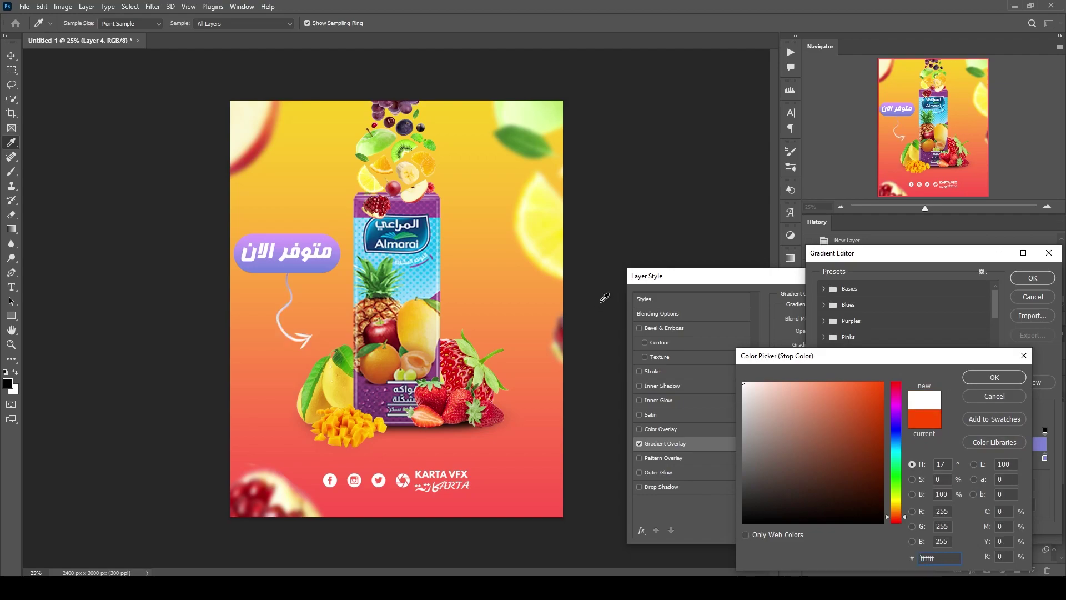
left_click_drag(419, 278, 428, 268)
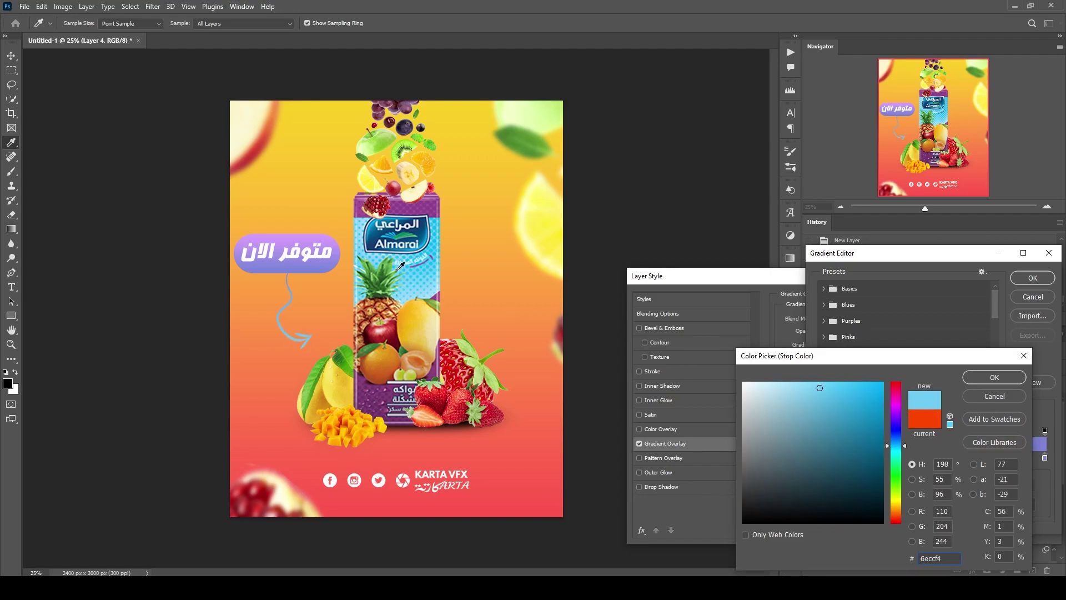
left_click(465, 377)
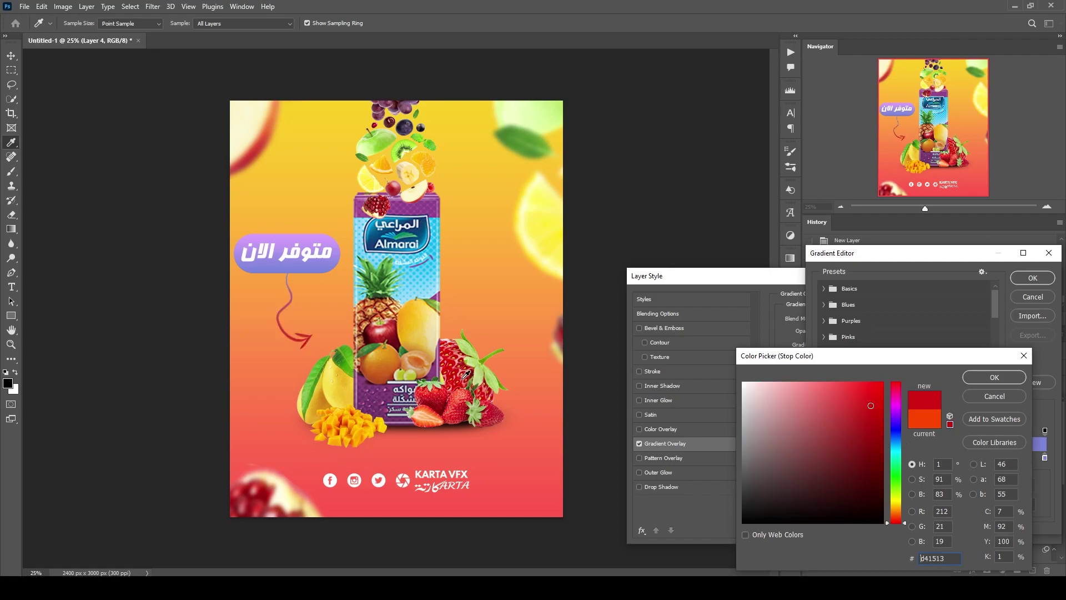
key("Return")
key("Return")
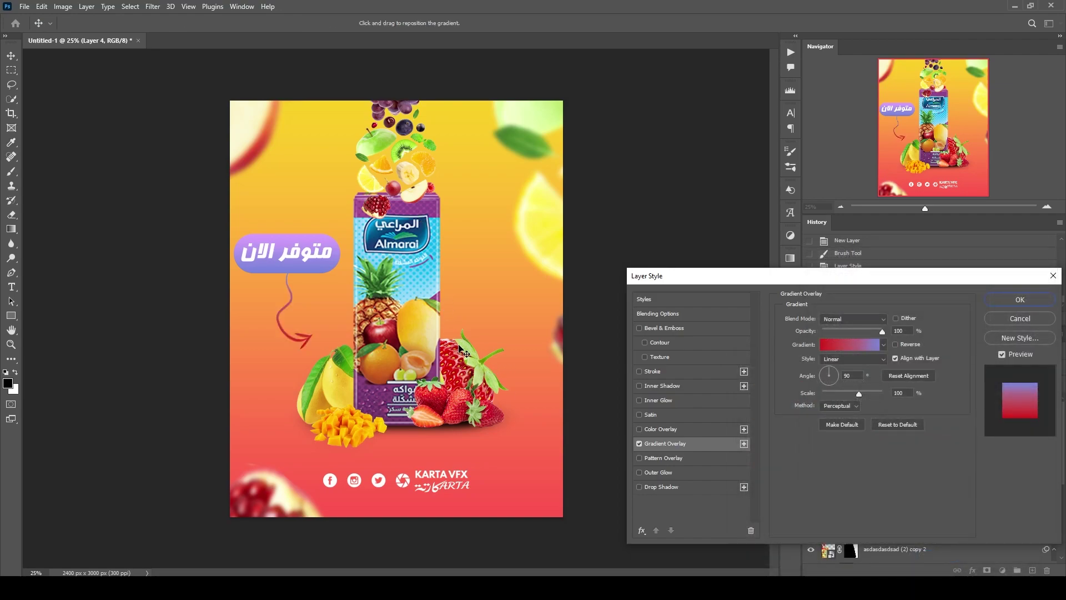
left_click(649, 490)
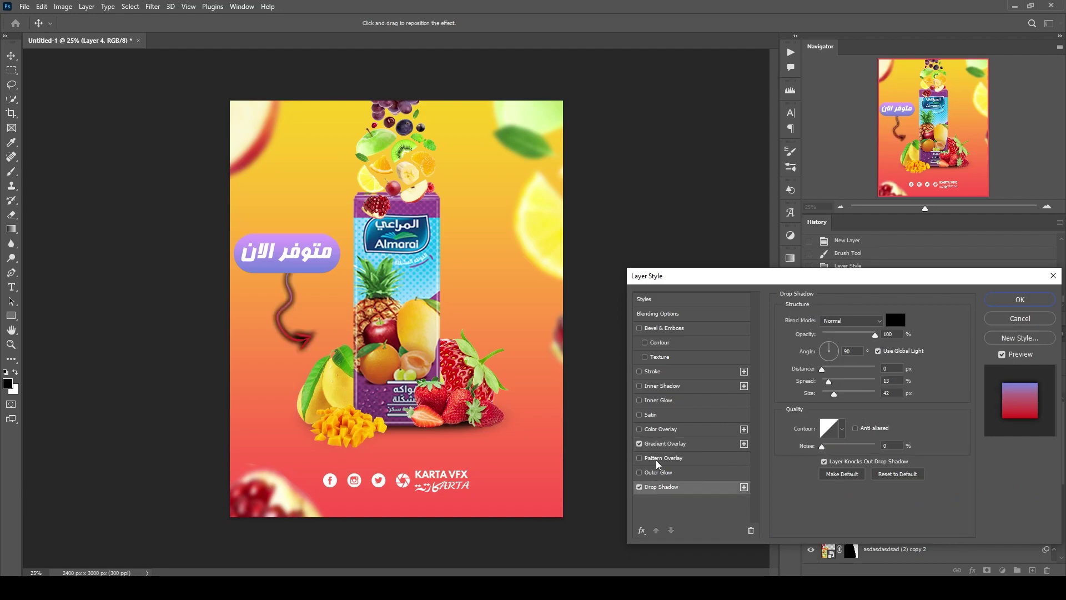
left_click(639, 487)
Step: Apply the arrow's style, stamp all visible layers into Layer 5, and launch Camera Raw Filter
left_click(1020, 299)
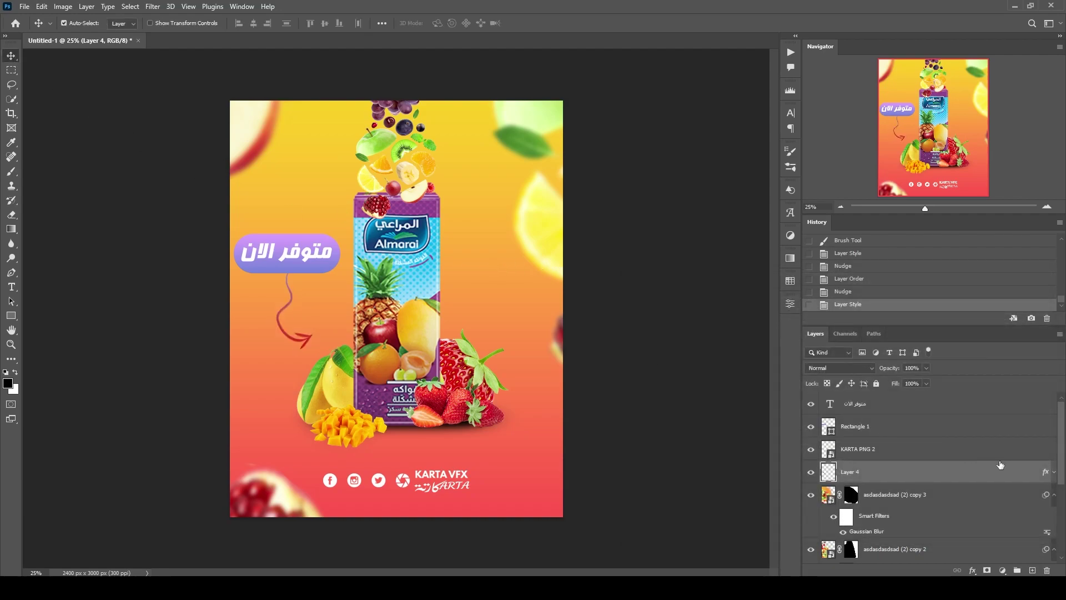
left_click(896, 411)
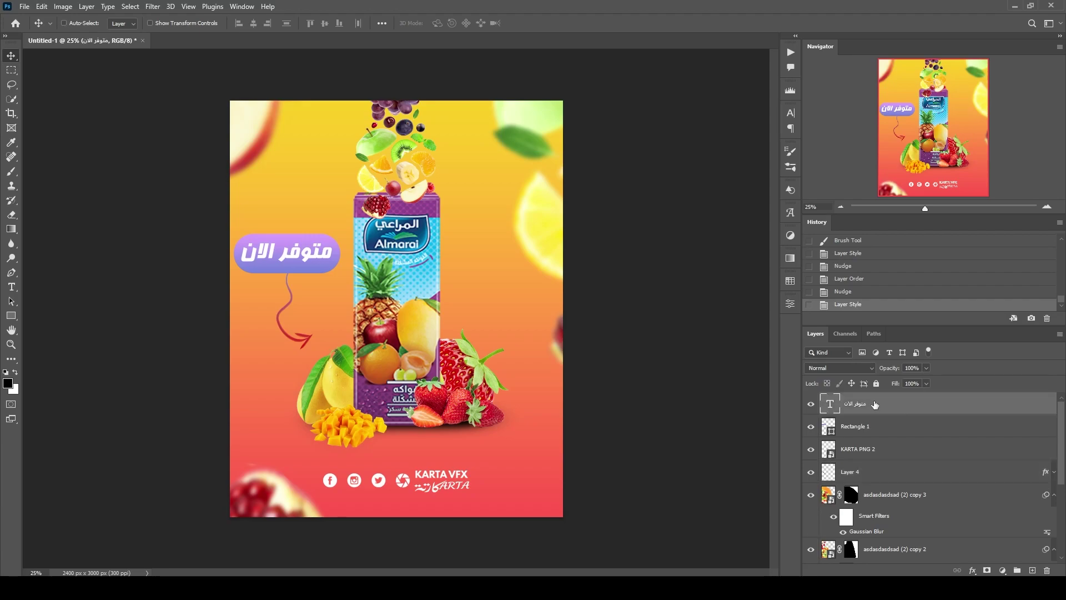
key("ctrl+shift+alt+e")
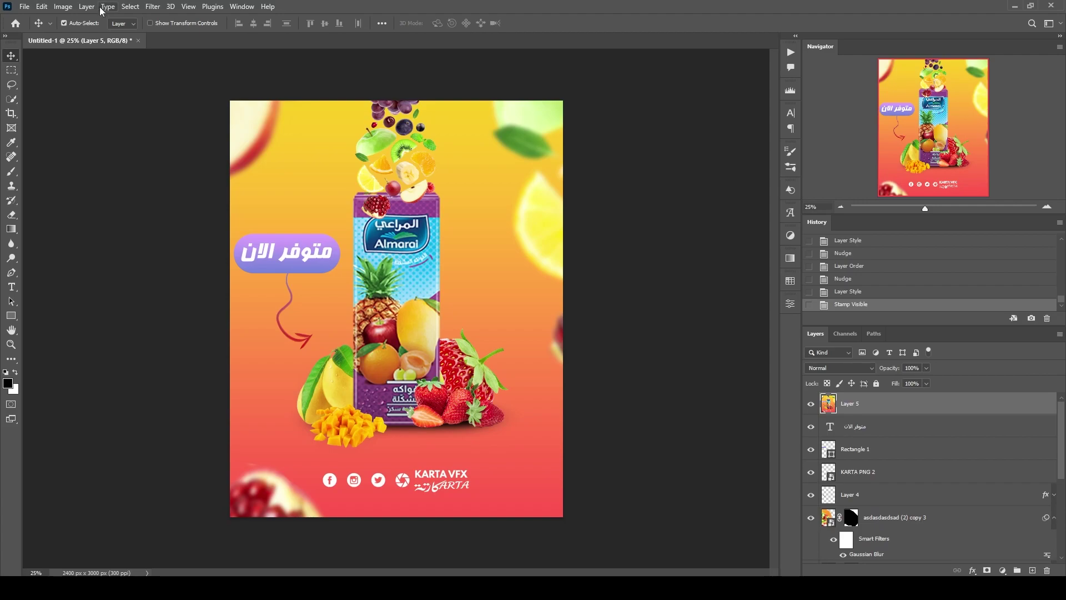
left_click(153, 7)
left_click(184, 88)
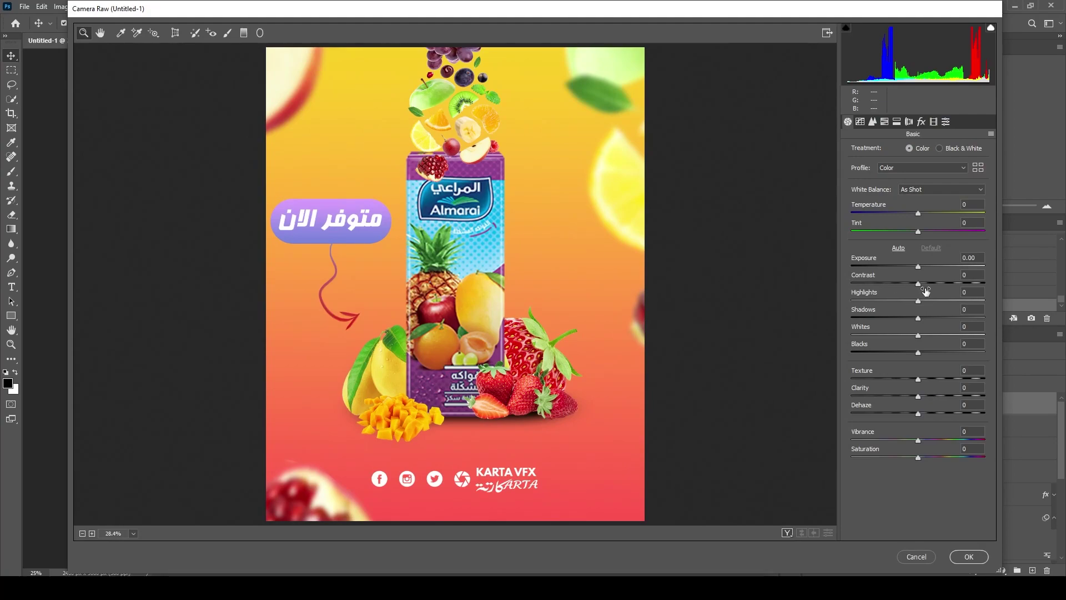
Step: Raise exposure to +0.20 and shift the blue, green and red primary calibration hues and saturation
left_click(920, 267)
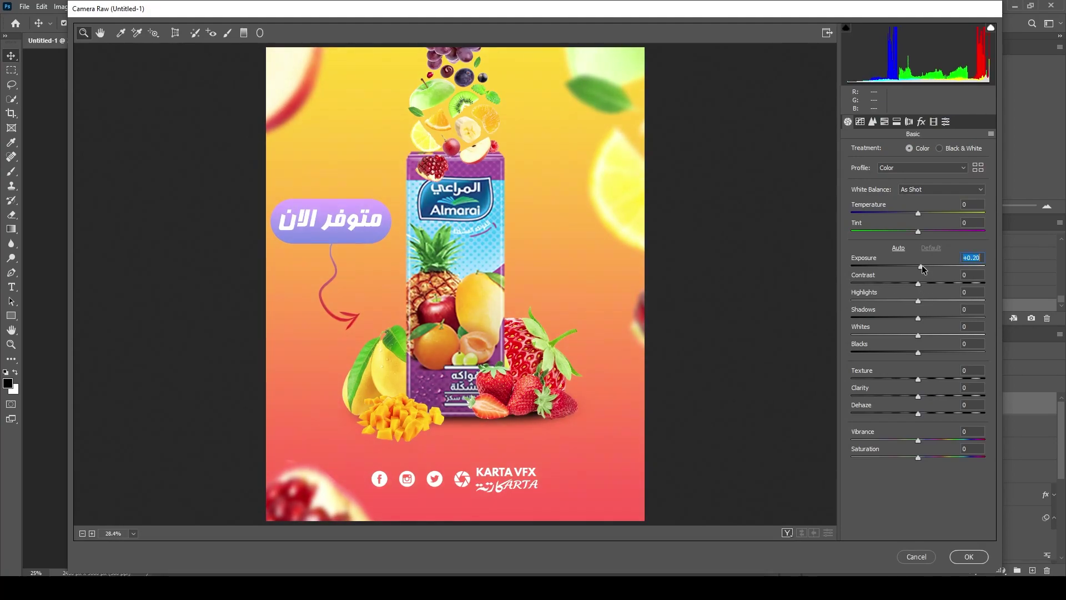
left_click(934, 122)
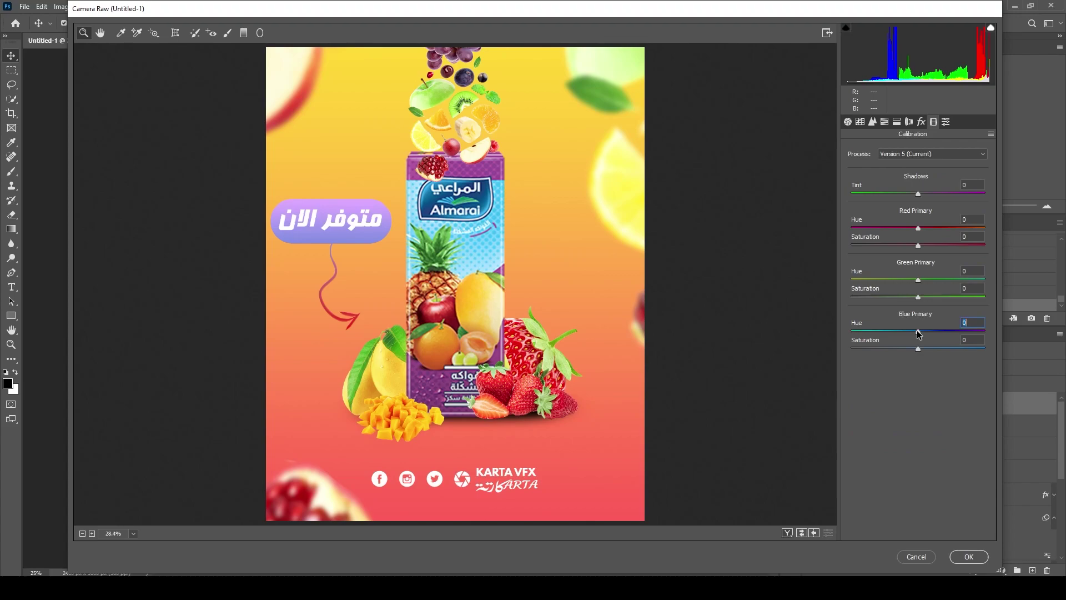
mouse_move(919, 332)
left_mouse_down()
mouse_move(905, 332)
mouse_move(952, 348)
left_mouse_up()
left_click(918, 349)
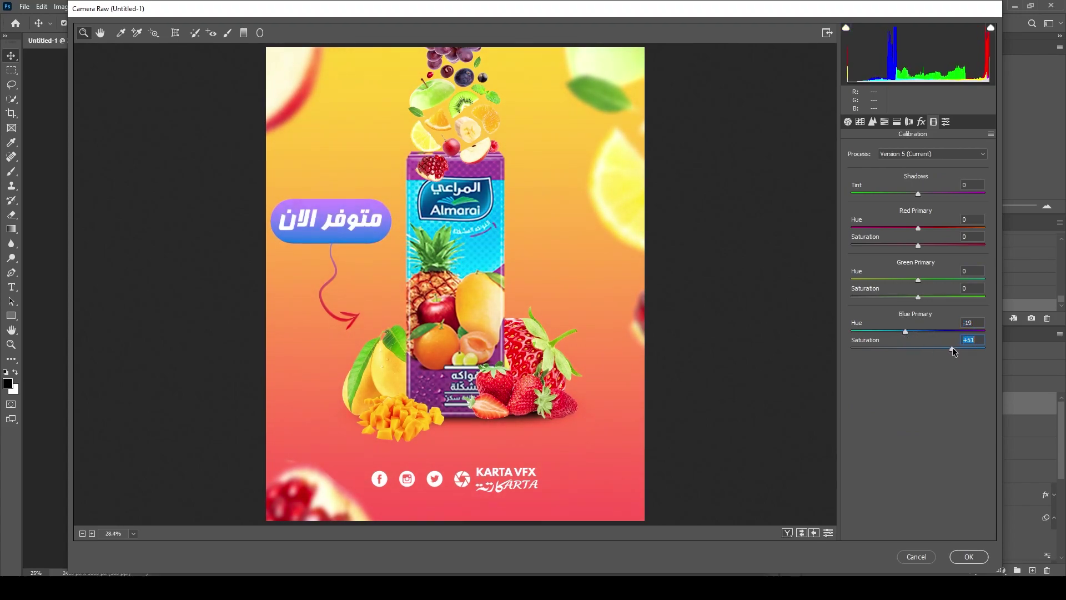
mouse_move(919, 281)
left_mouse_down()
mouse_move(965, 285)
mouse_move(935, 301)
left_mouse_up()
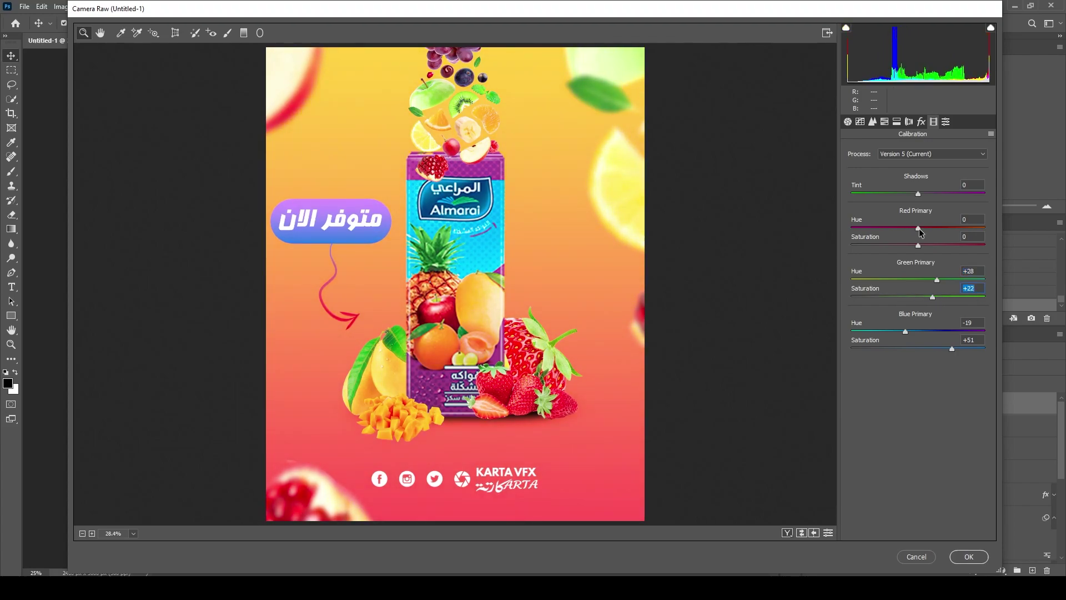
left_click_drag(918, 228, 890, 228)
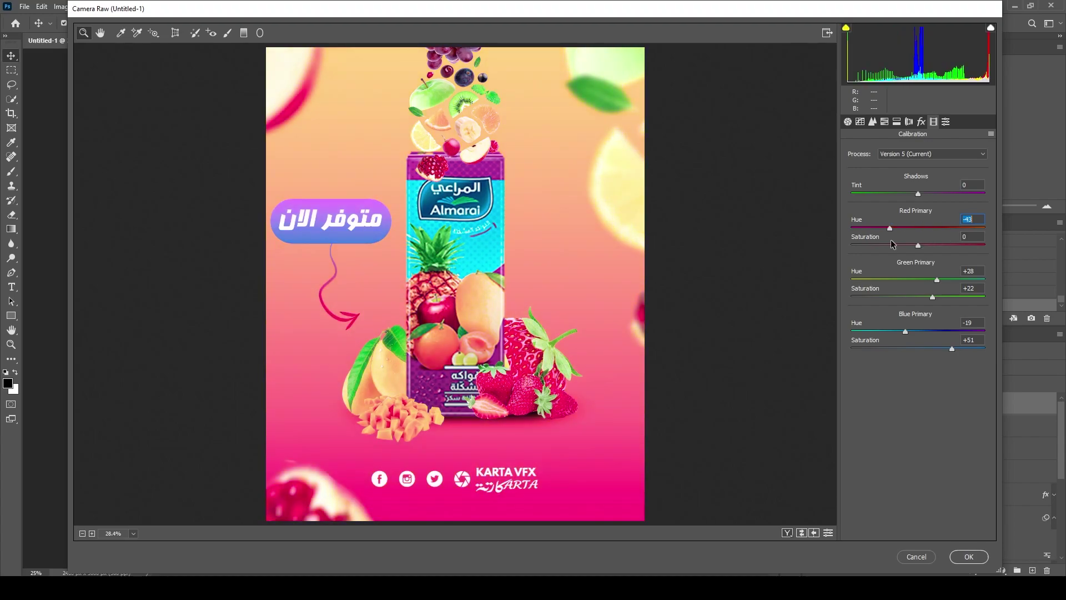
mouse_move(890, 228)
left_mouse_down()
mouse_move(913, 229)
mouse_move(922, 246)
left_mouse_up()
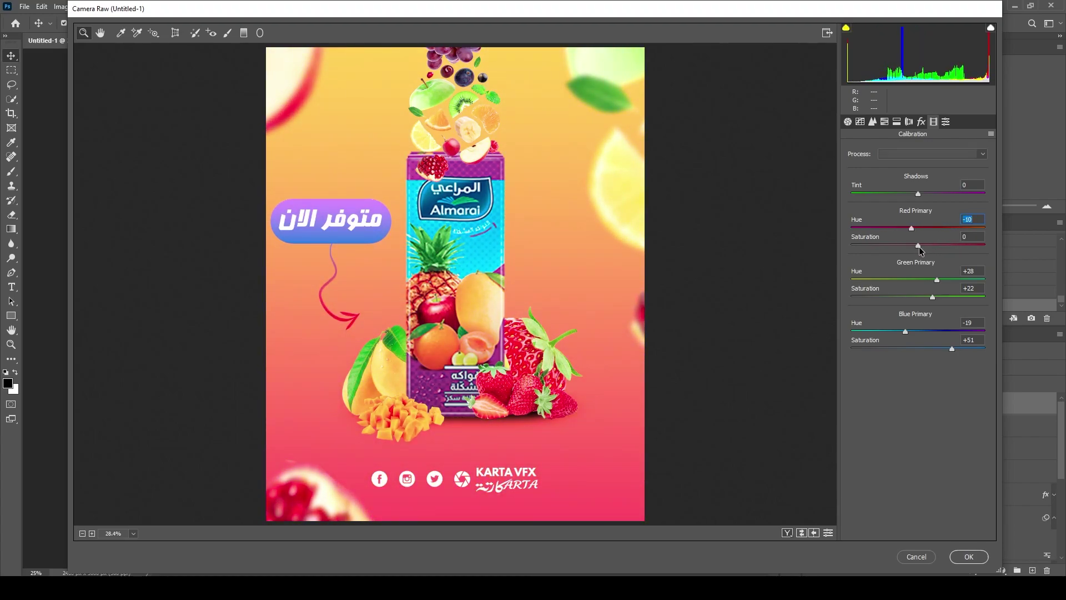
Step: Set Lens Corrections Distortion to -3, then return to the Basic panel
left_click(909, 122)
type("5")
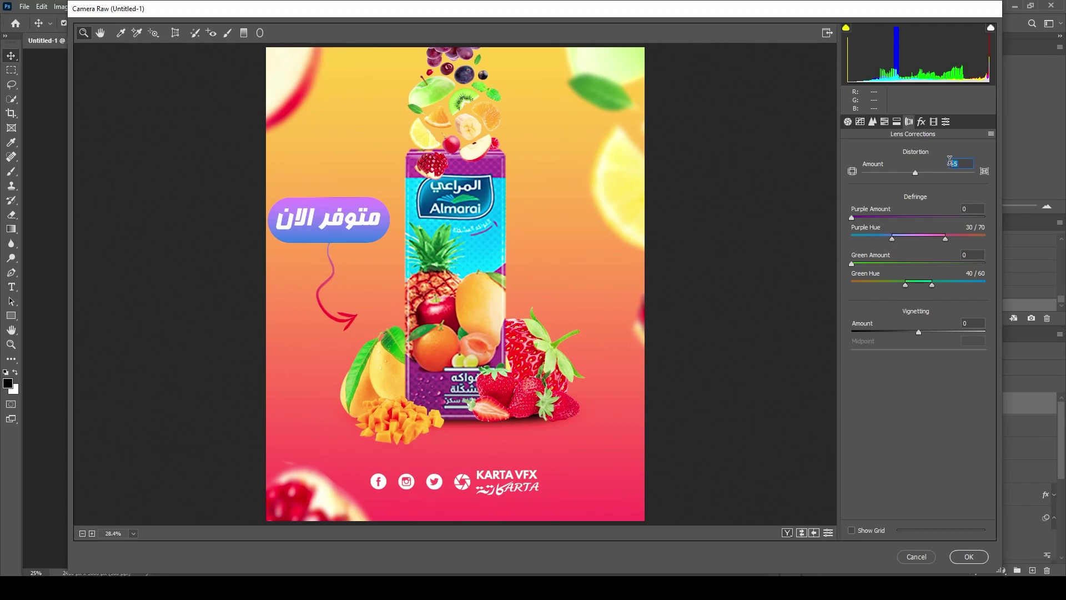
type("-3")
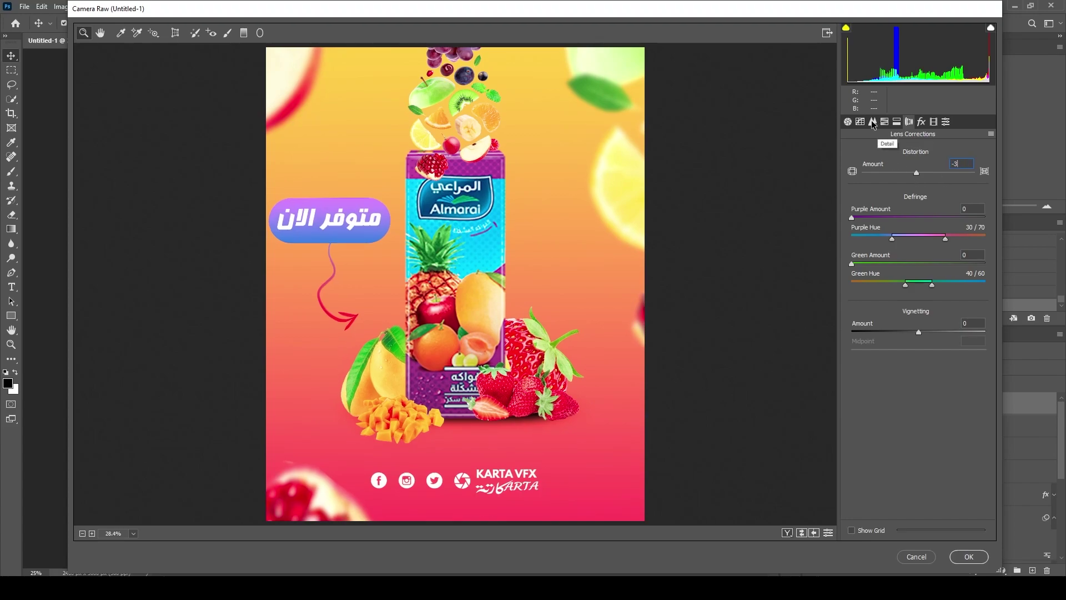
left_click(860, 121)
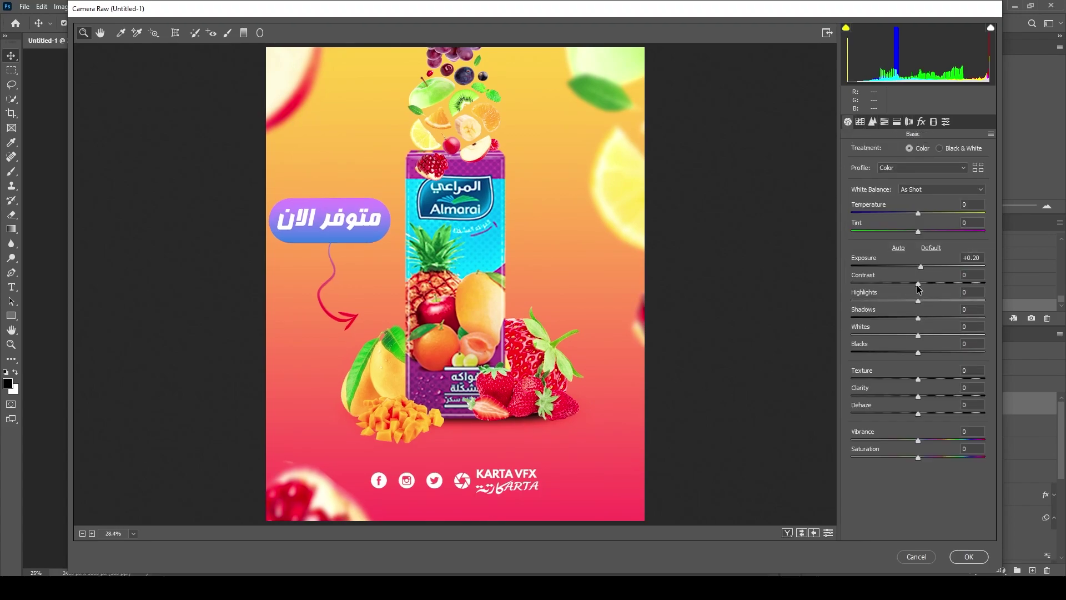
Step: Set Contrast -30, Highlights +17, Shadows -35, Whites +13, Blacks -10, Texture +20, Clarity +10
mouse_move(917, 284)
left_mouse_down()
mouse_move(934, 284)
mouse_move(897, 285)
mouse_move(951, 301)
mouse_move(930, 301)
mouse_move(931, 319)
mouse_move(889, 319)
mouse_move(927, 335)
left_mouse_up()
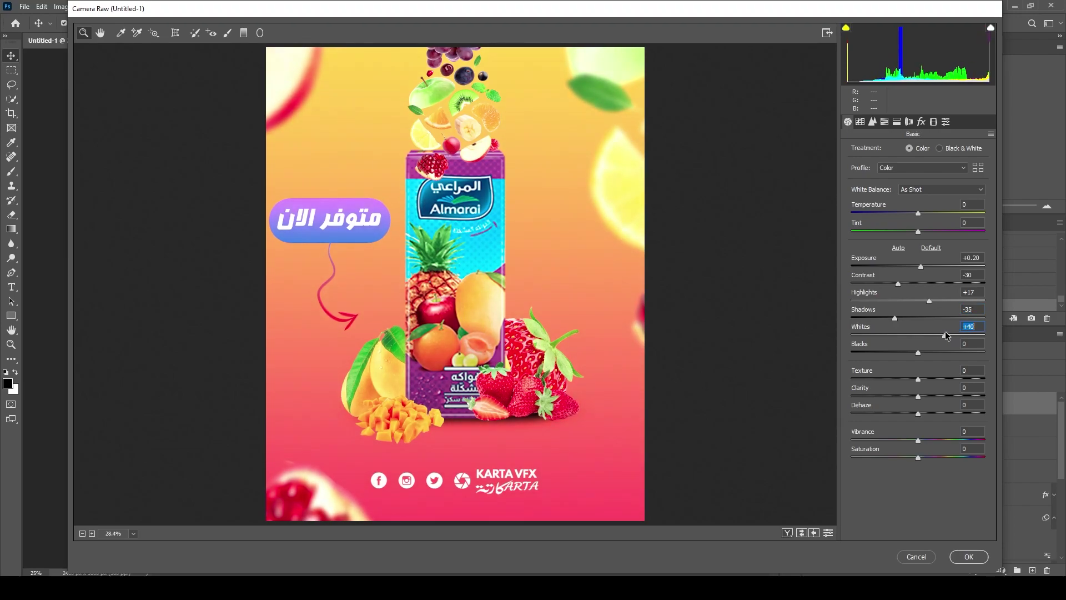
mouse_move(919, 352)
left_mouse_down()
mouse_move(904, 352)
mouse_move(1016, 383)
left_mouse_up()
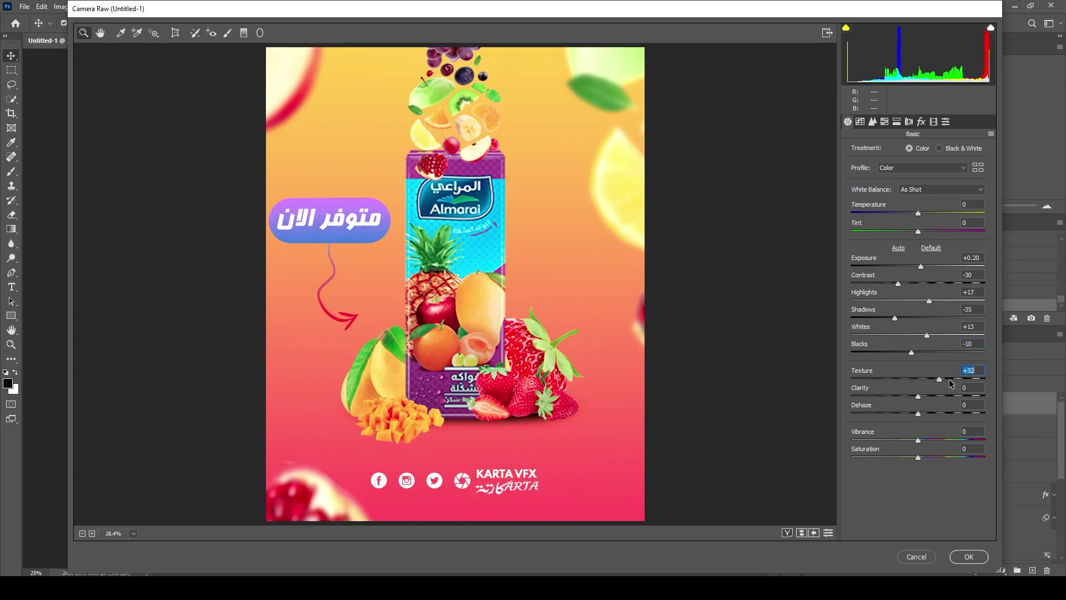
type("20")
key("Tab")
type("10")
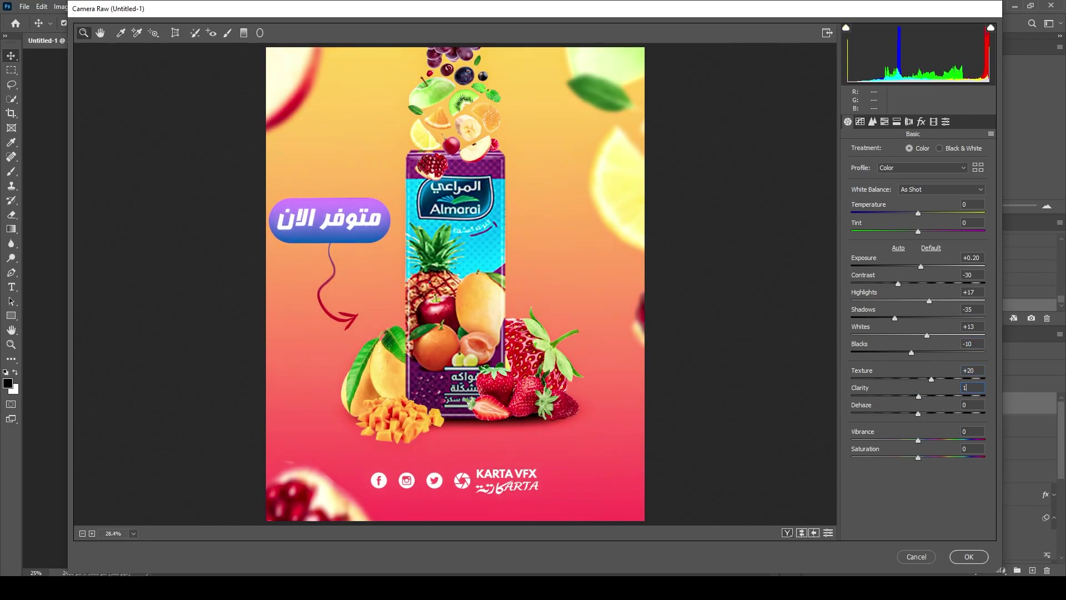
Step: Set Dehaze +15, Vibrance +15 and Saturation +5, then apply the Camera Raw grade
left_click_drag(920, 417, 927, 411)
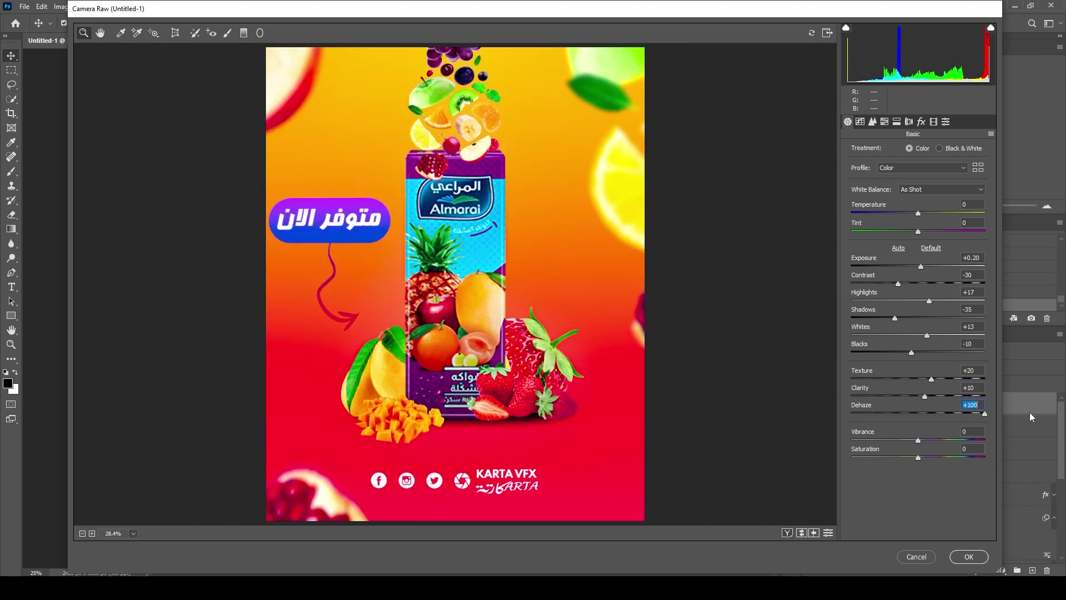
key("Tab")
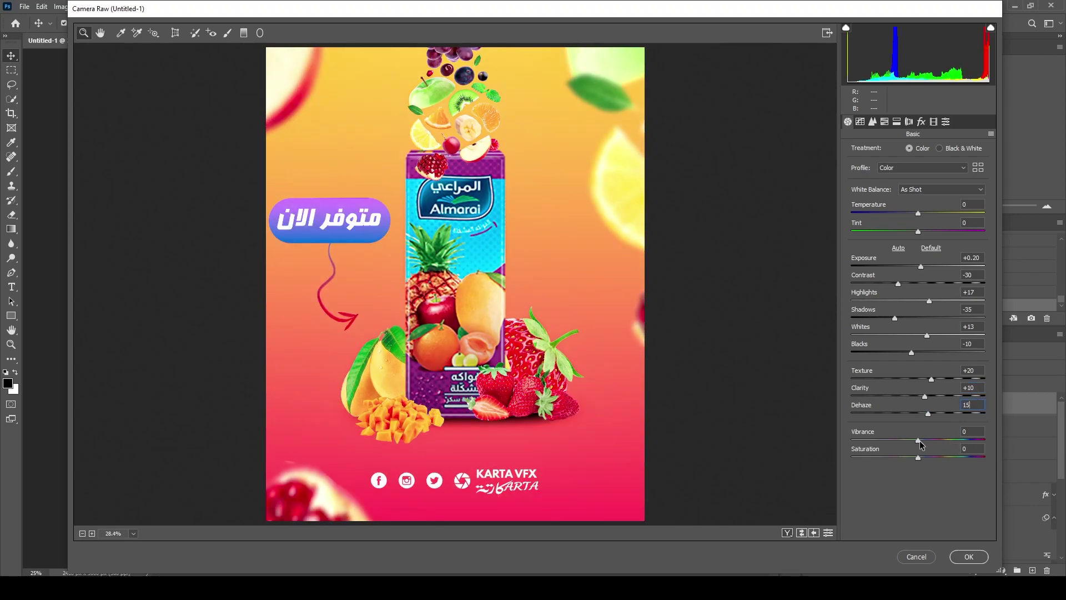
type("15")
key("Tab")
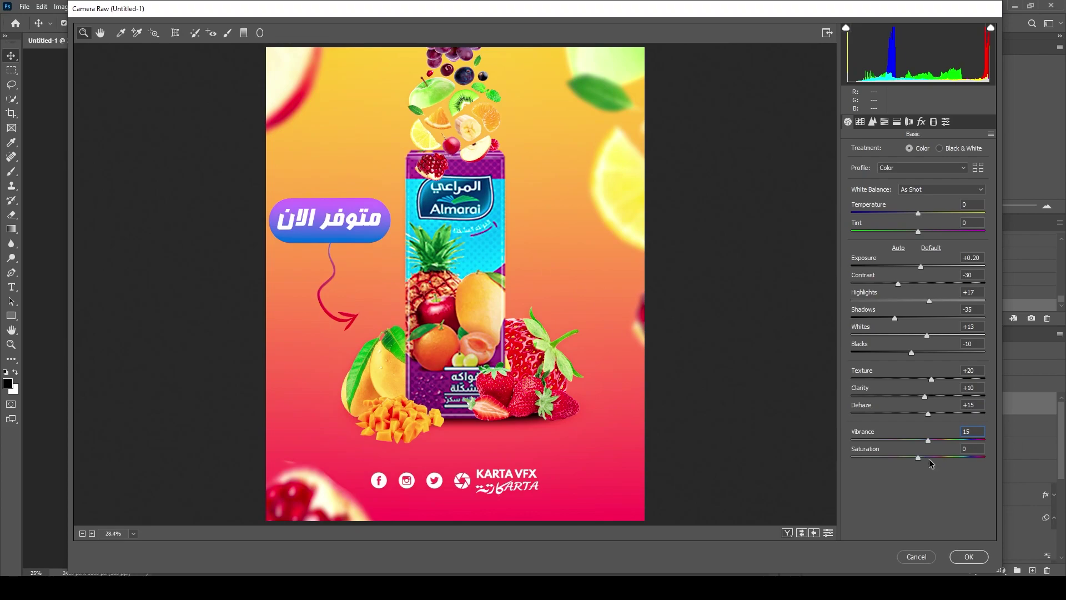
type("20")
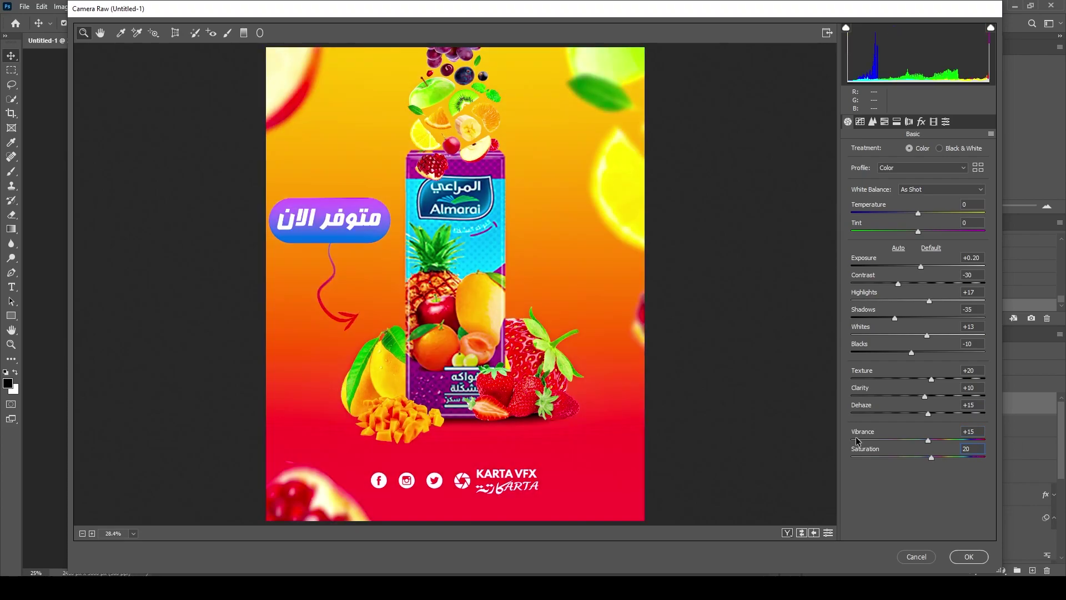
left_click_drag(967, 447, 941, 446)
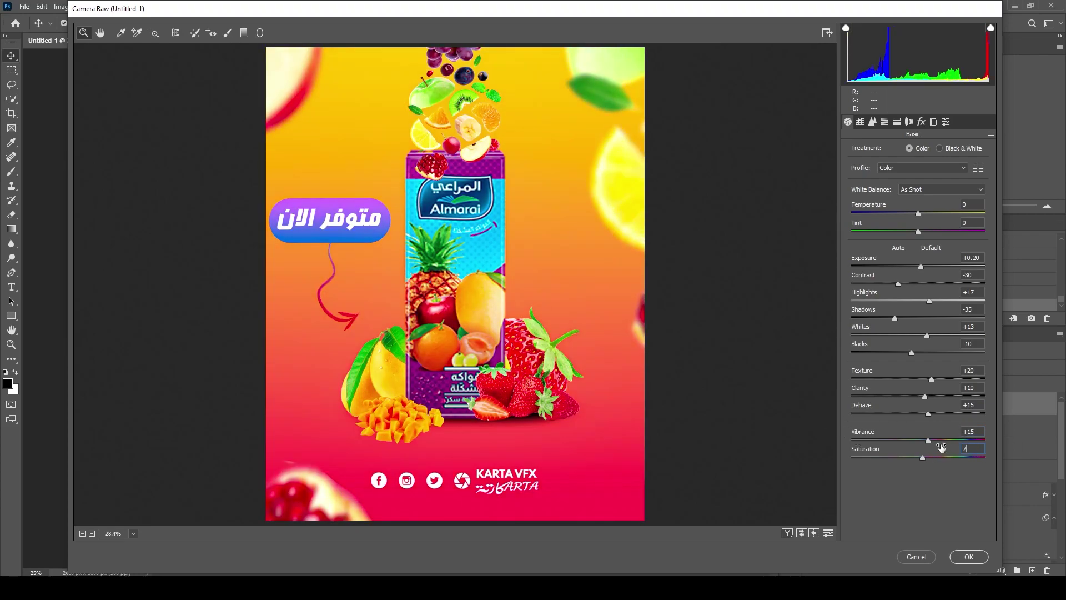
key("Down")
key("Down")
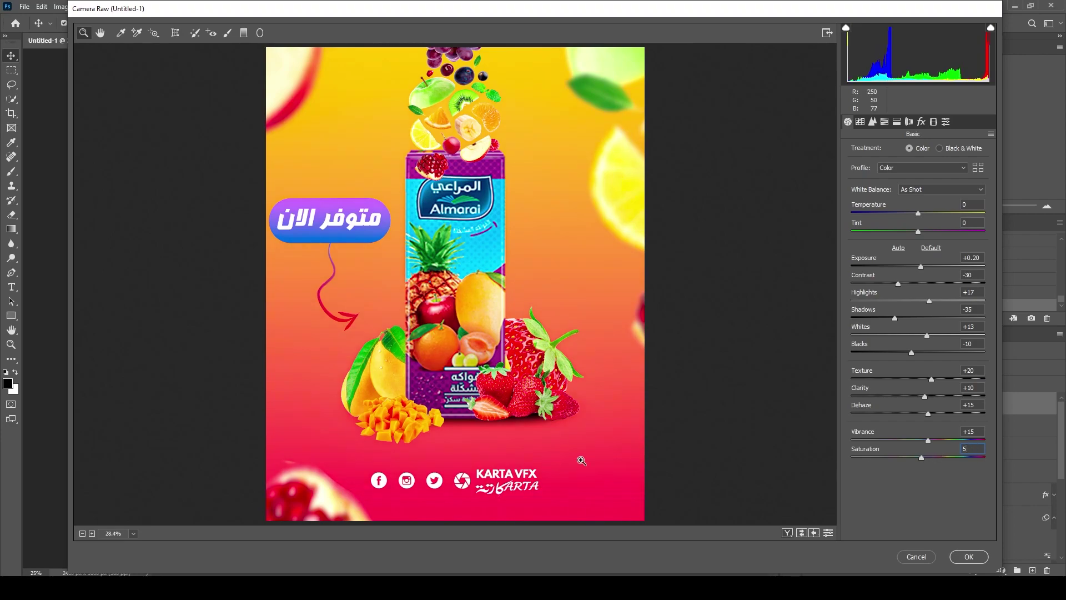
left_click(969, 557)
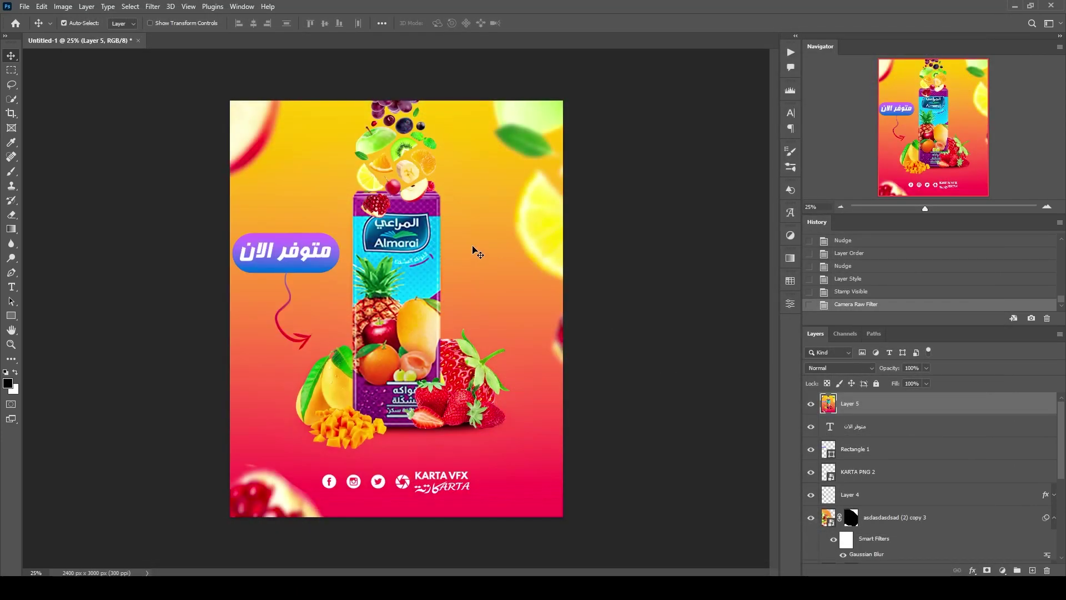
left_click(812, 404)
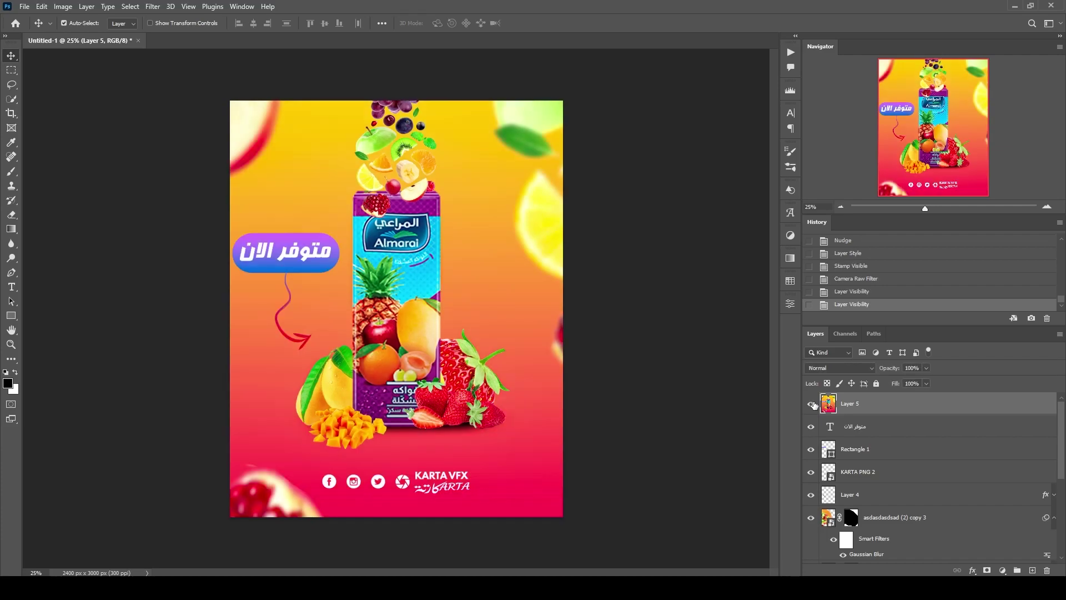
left_click(811, 404)
left_click(811, 404)
left_click(812, 404)
left_click(811, 404)
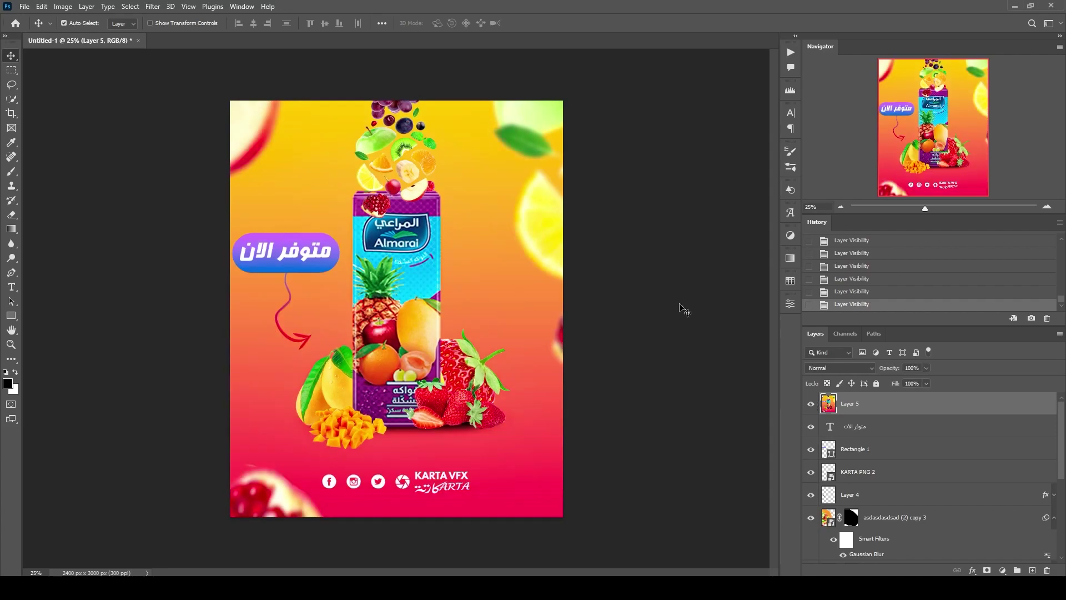